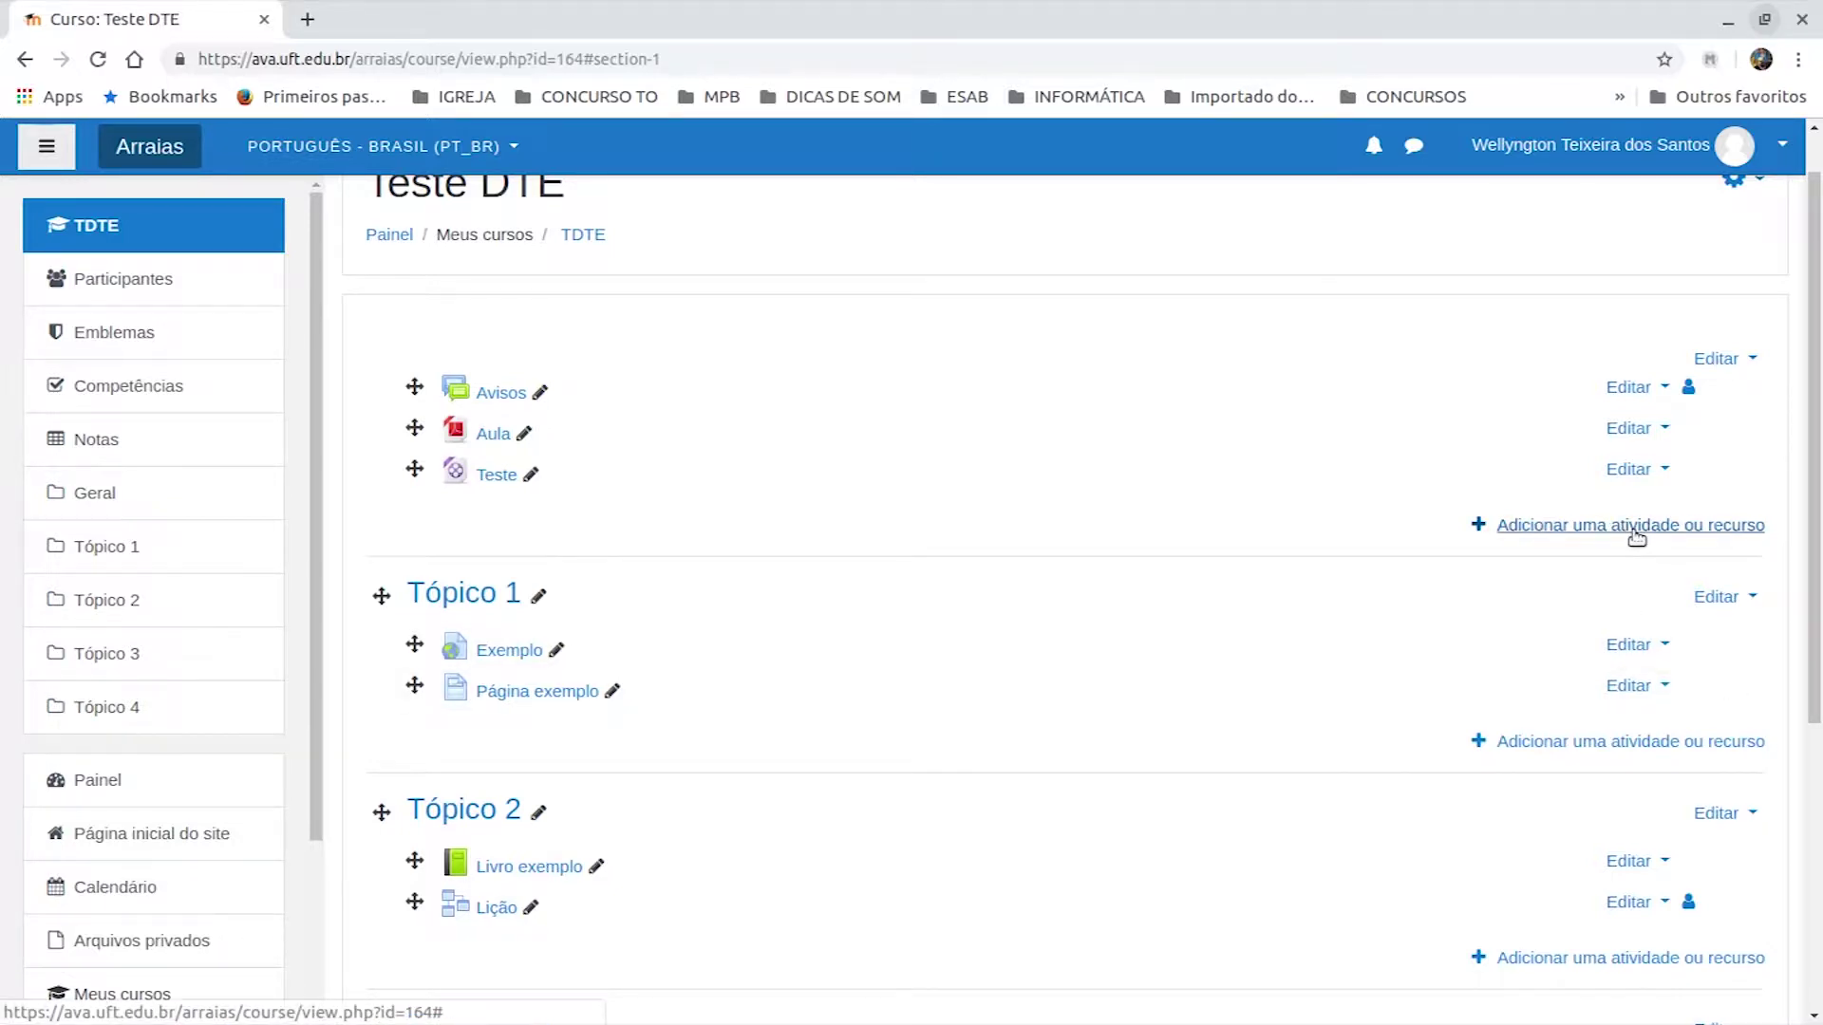
- Add a new Tarefa activity to the course's general section above Tópico 1
left_click(1635, 533)
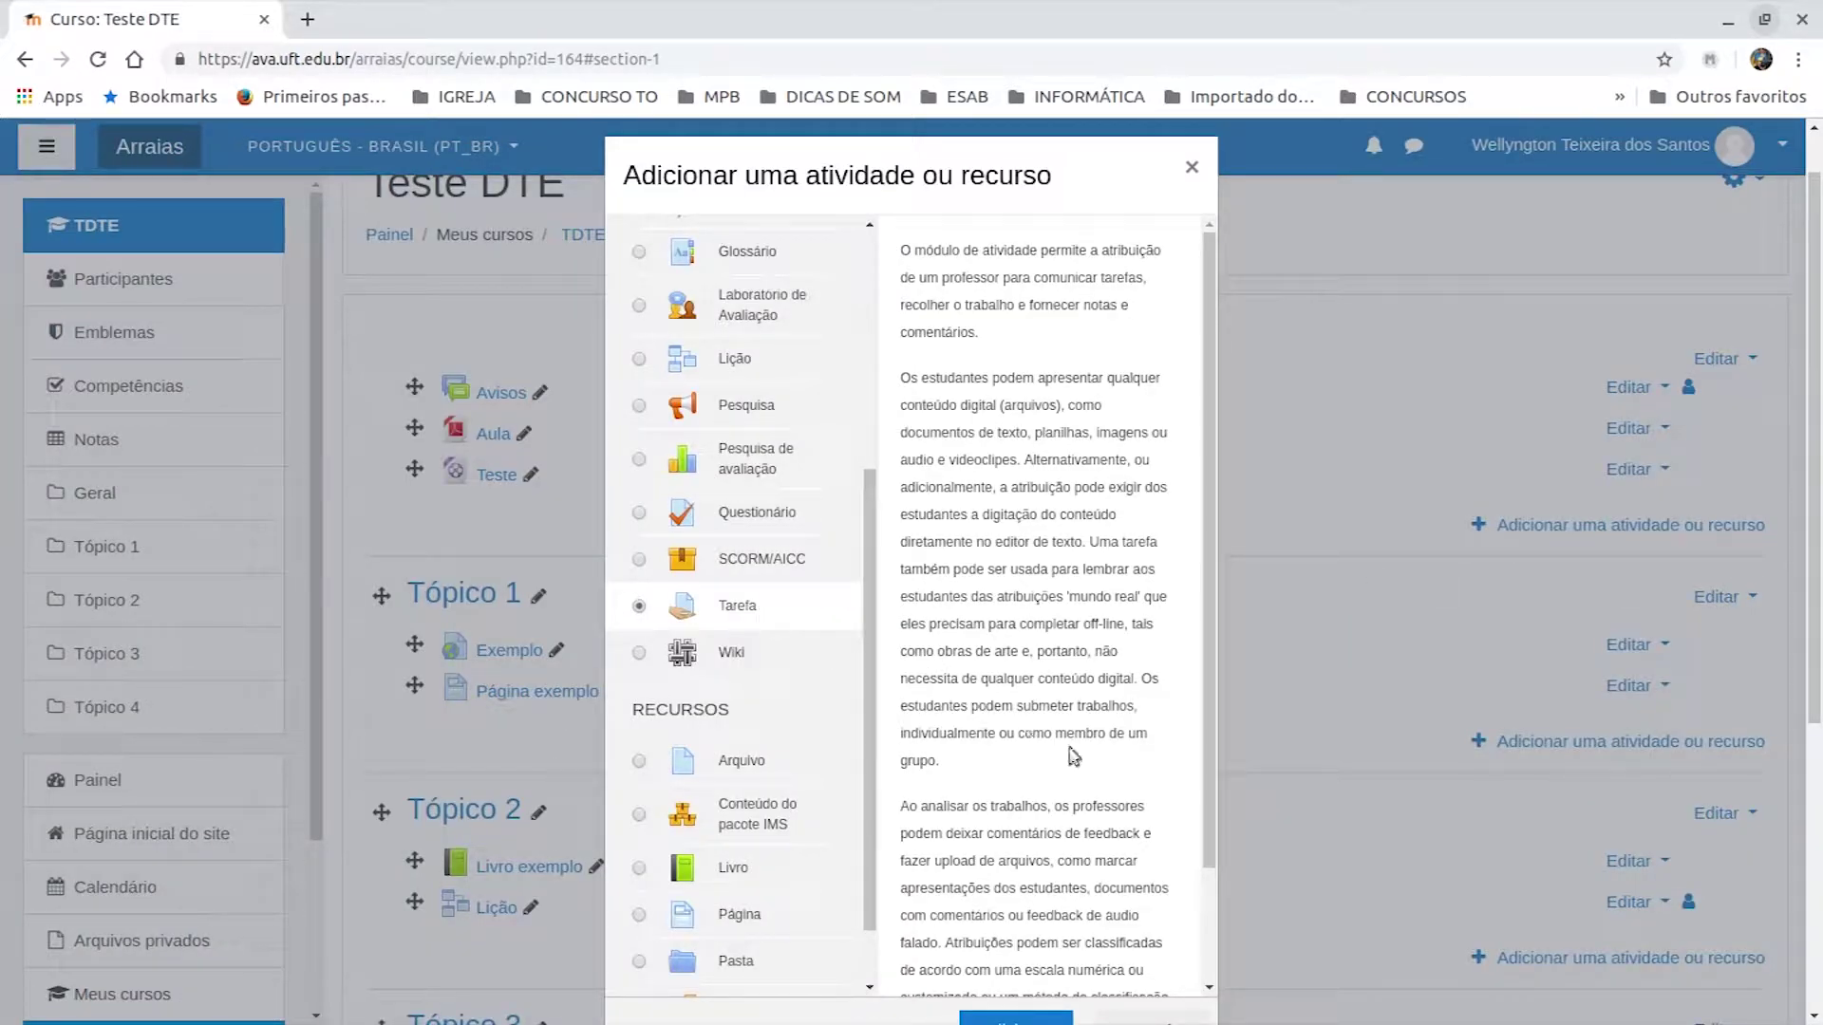
scroll(1044, 760, "down", 3)
scroll(1159, 879, "down", 2)
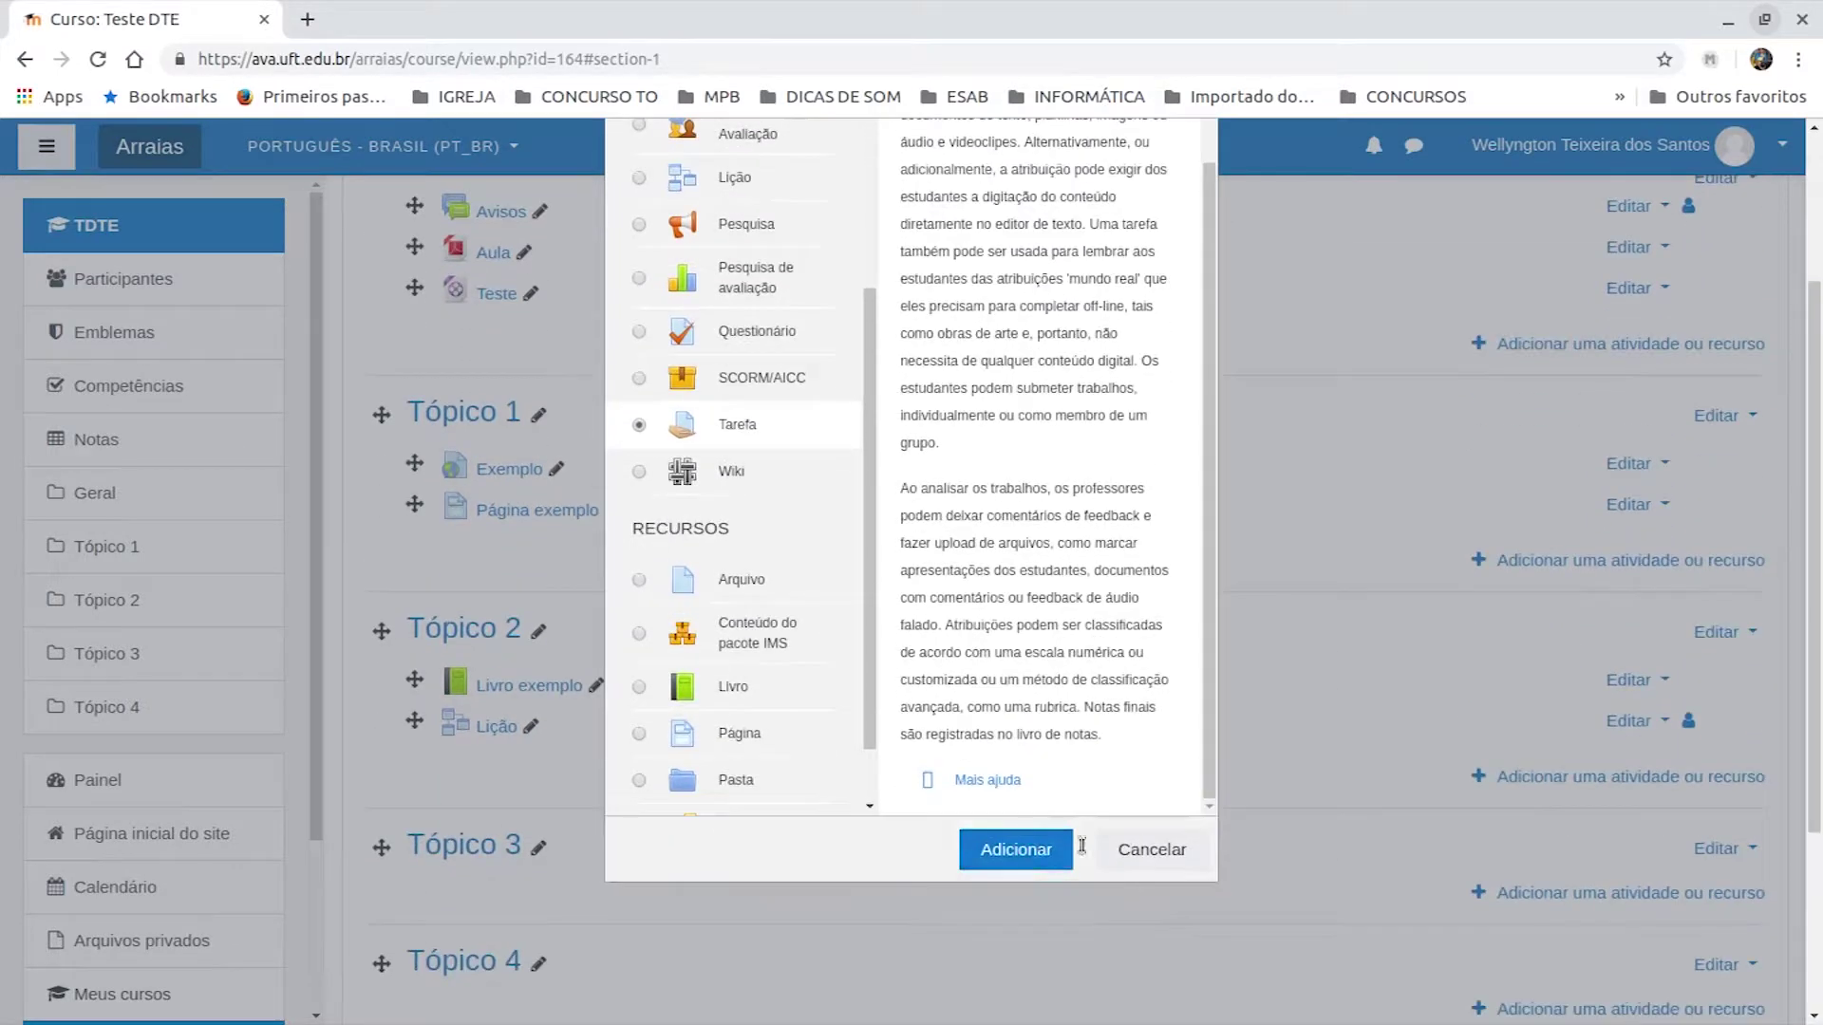
left_click(1015, 851)
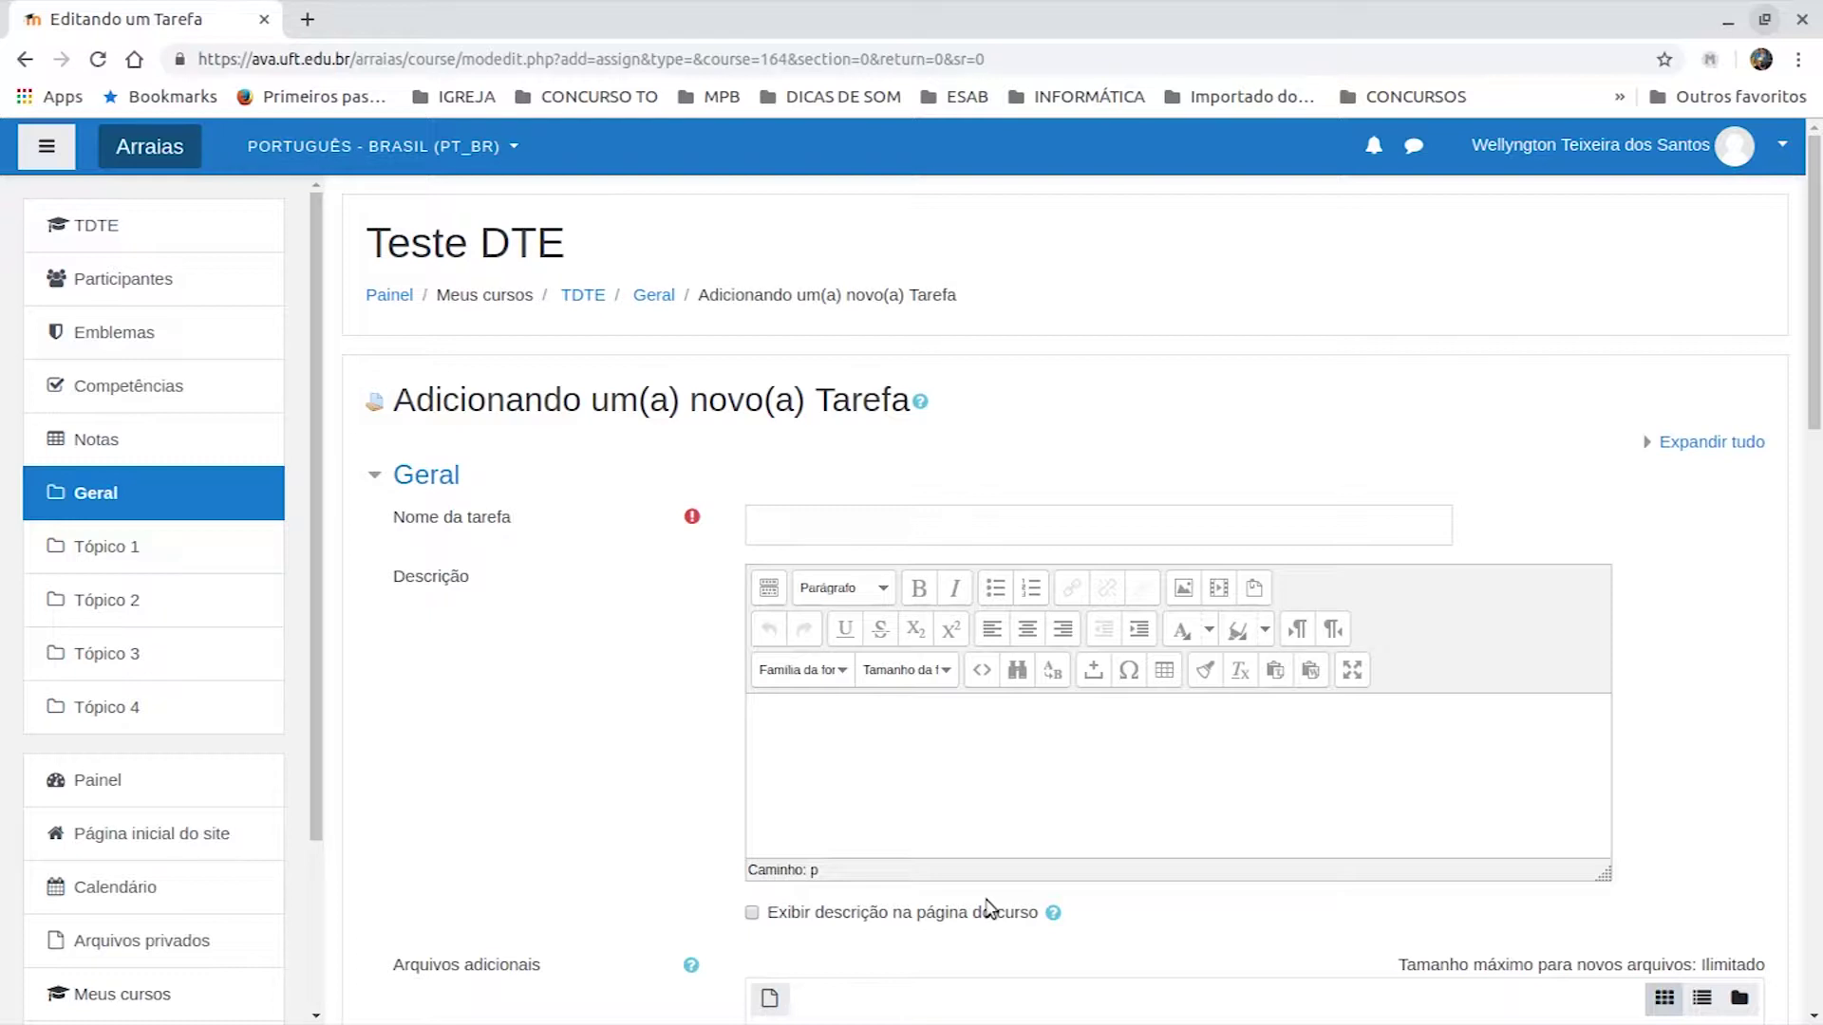
- Name the assignment "Teste 1" and review its description, additional files and availability settings
left_click(926, 521)
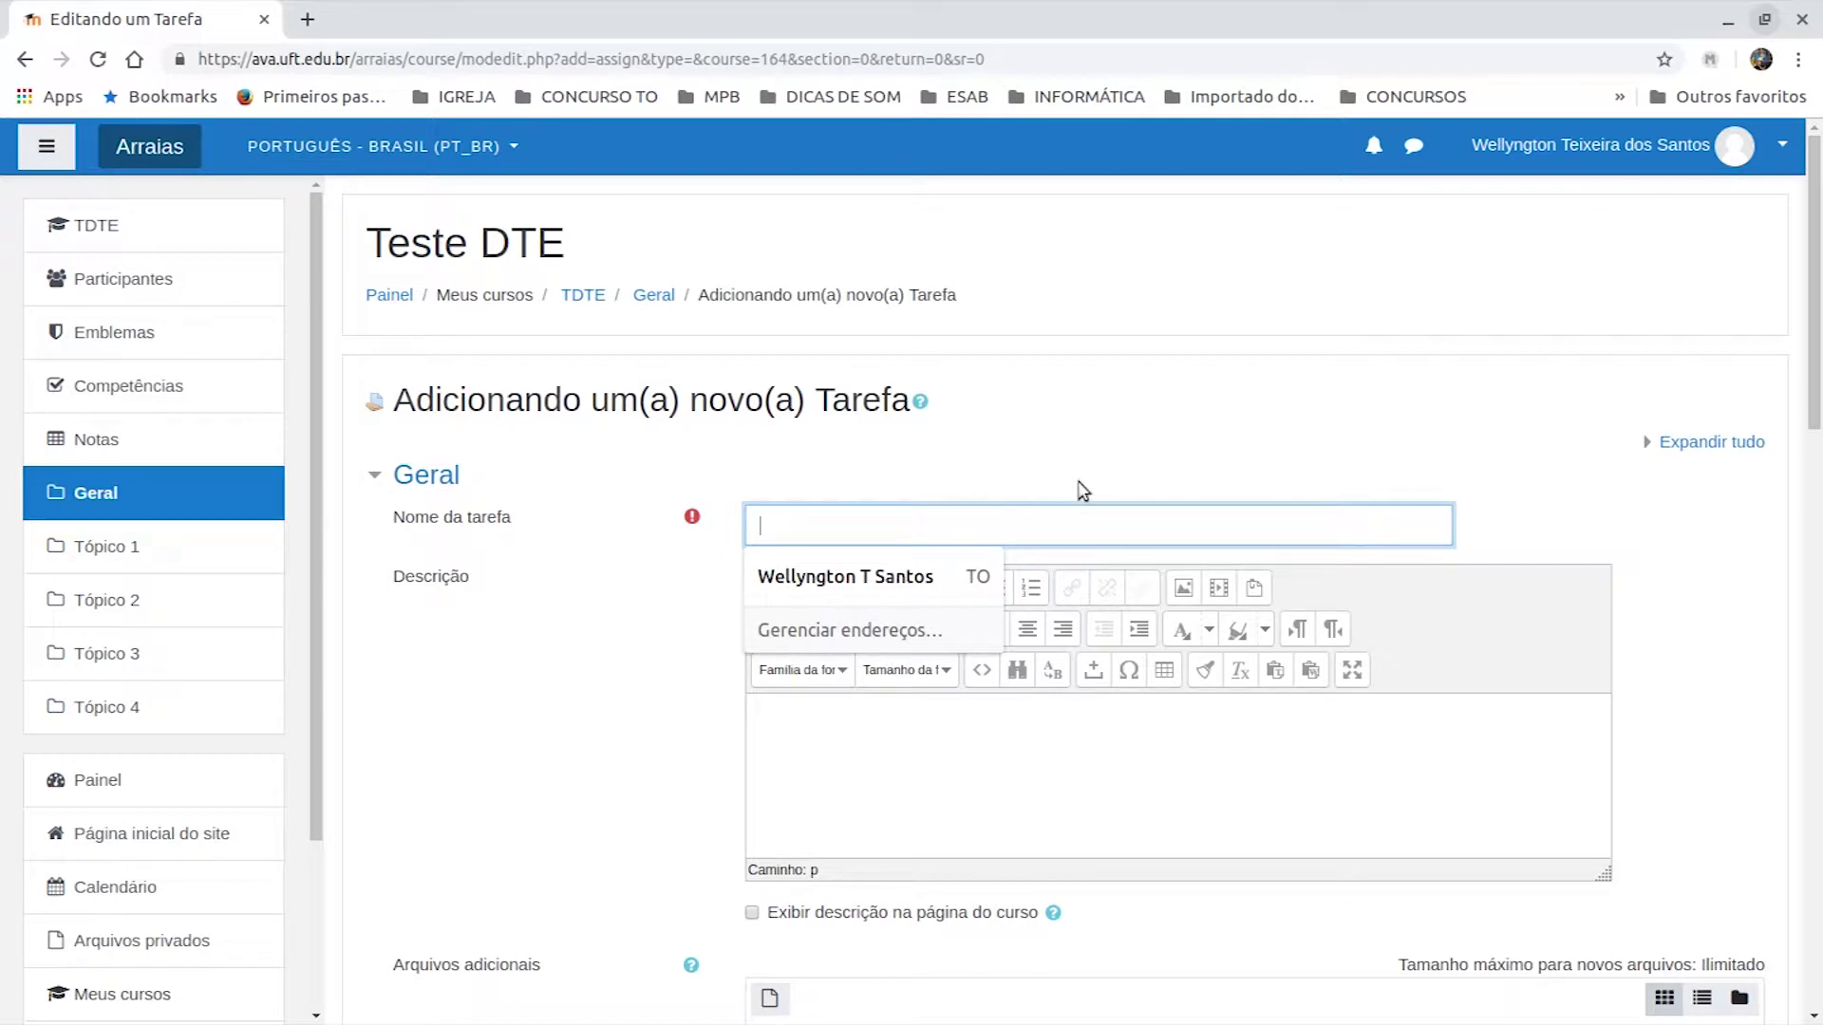
type("Teste 1")
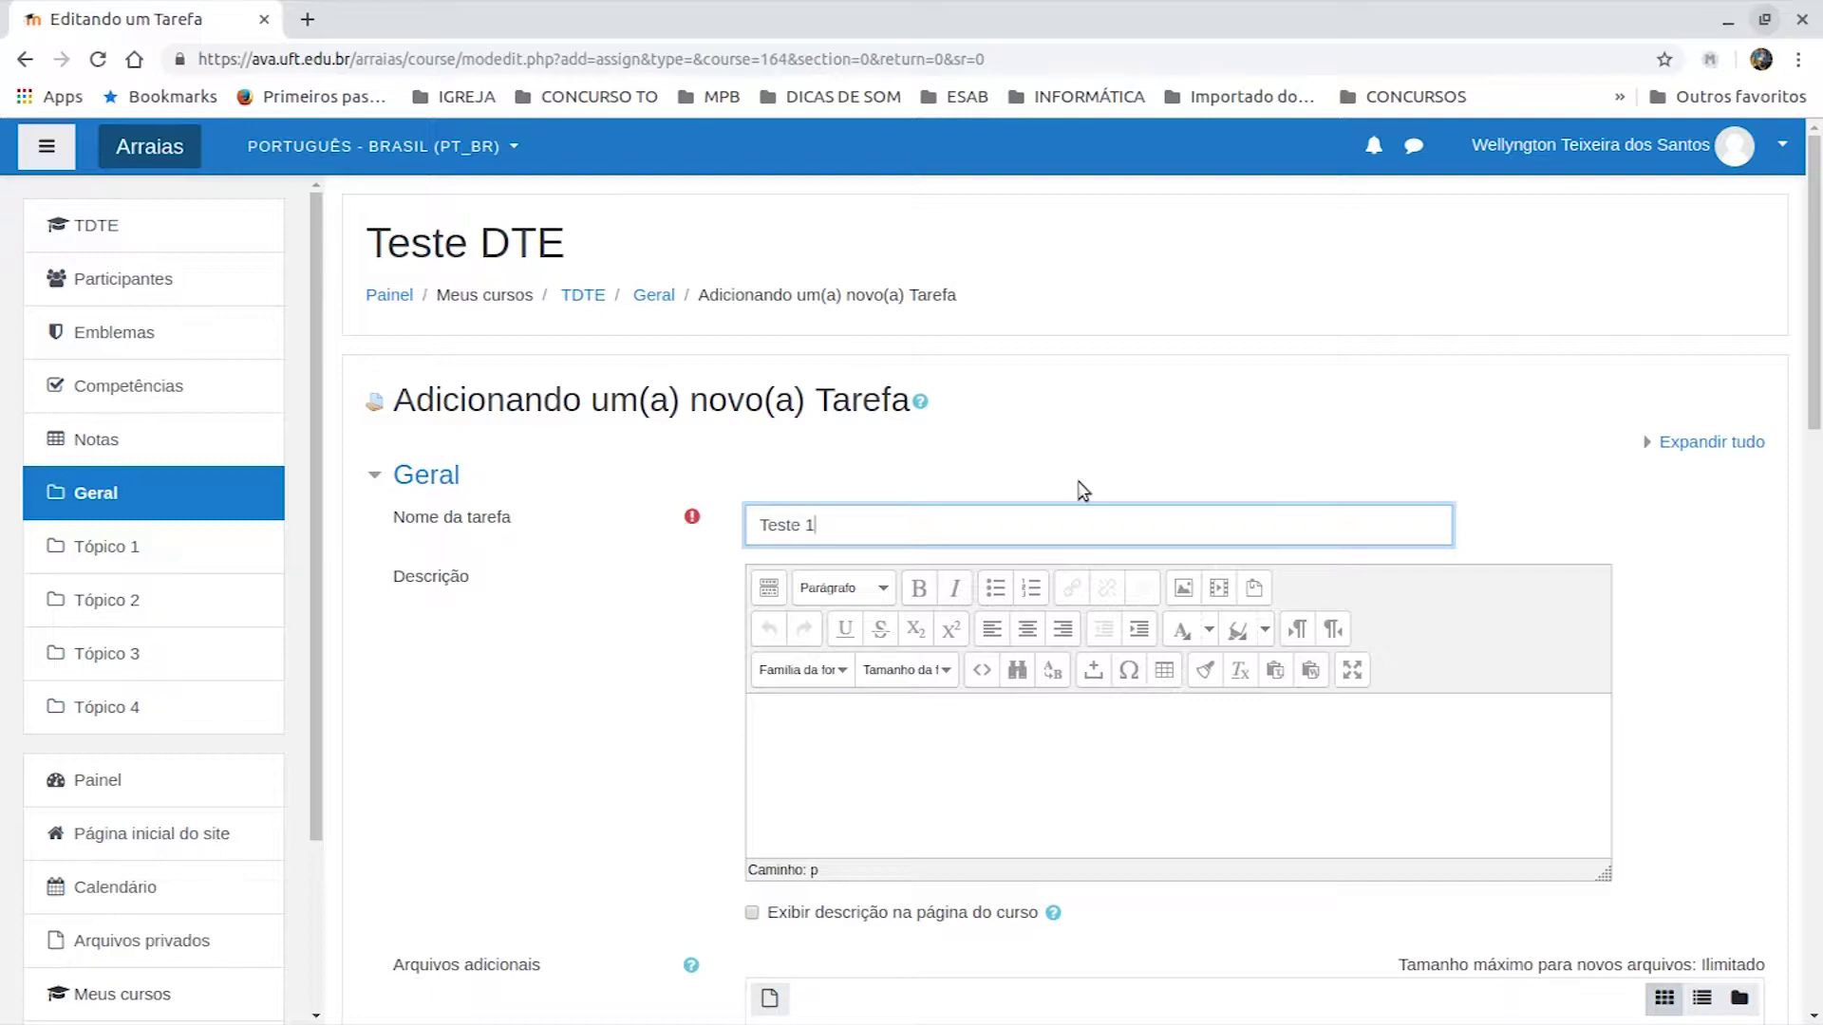
scroll(1169, 608, "down", 3)
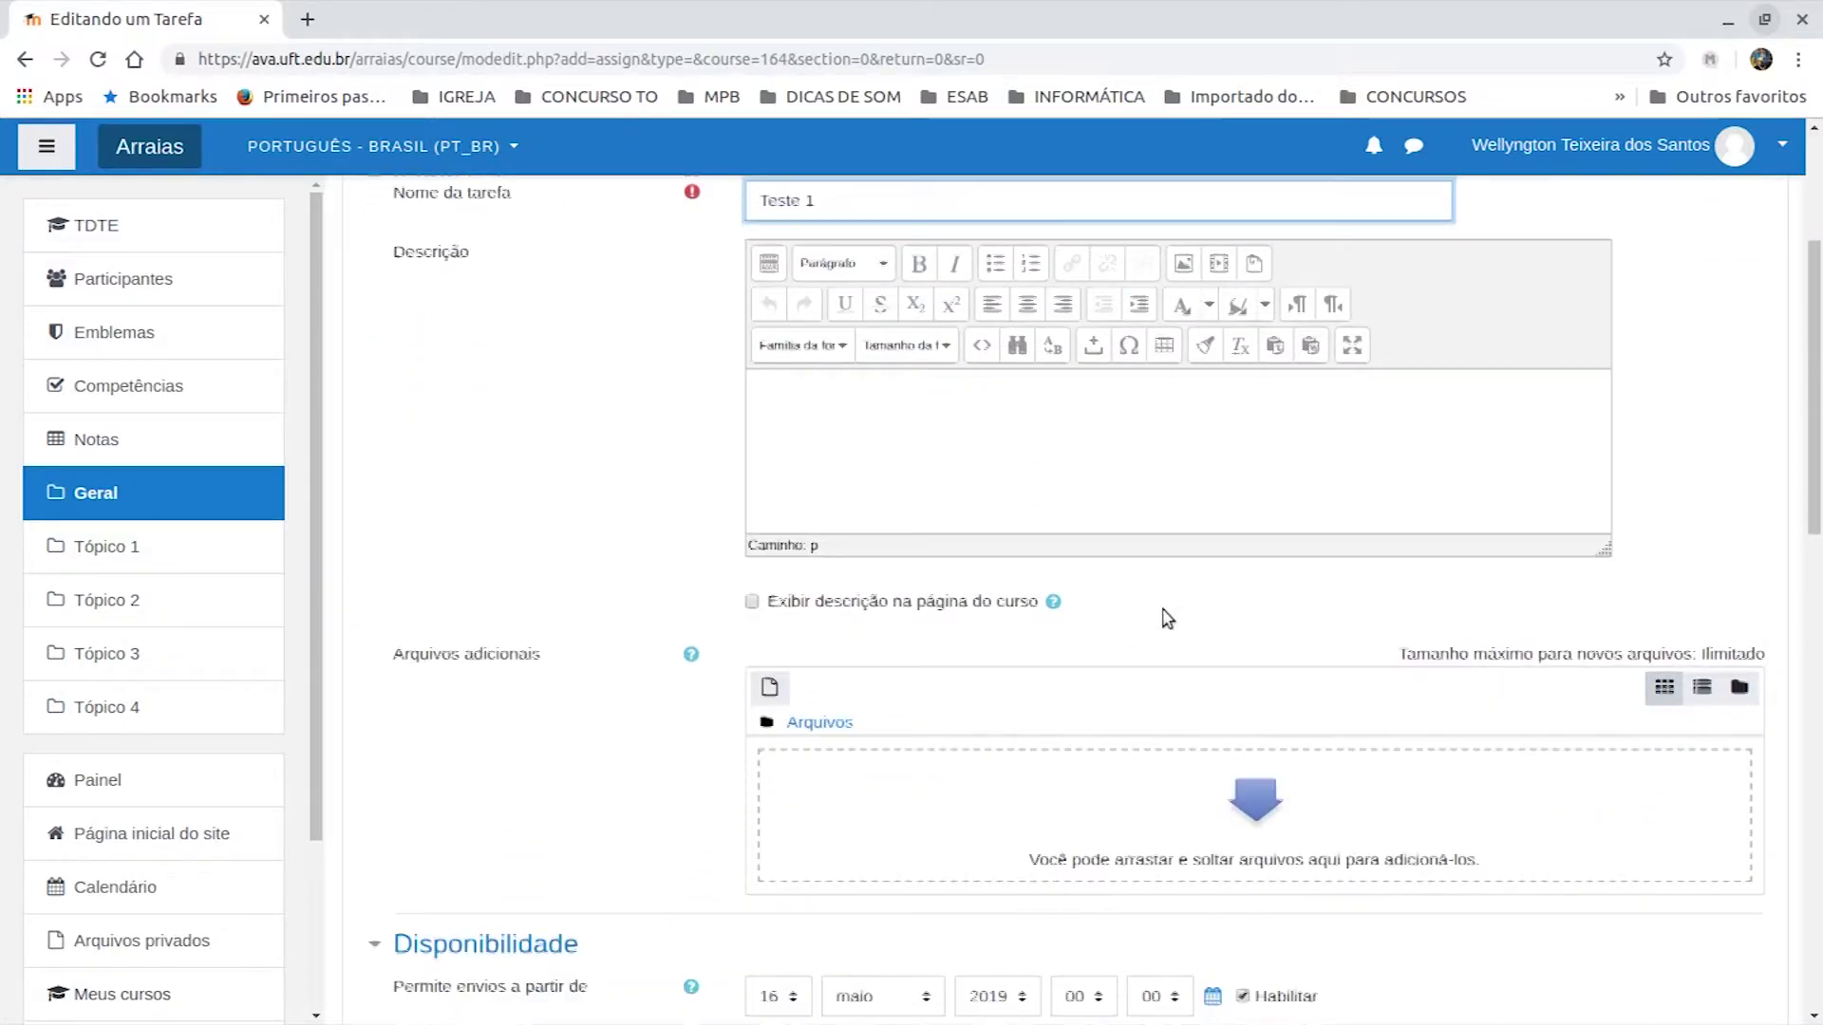
scroll(1168, 618, "down", 3)
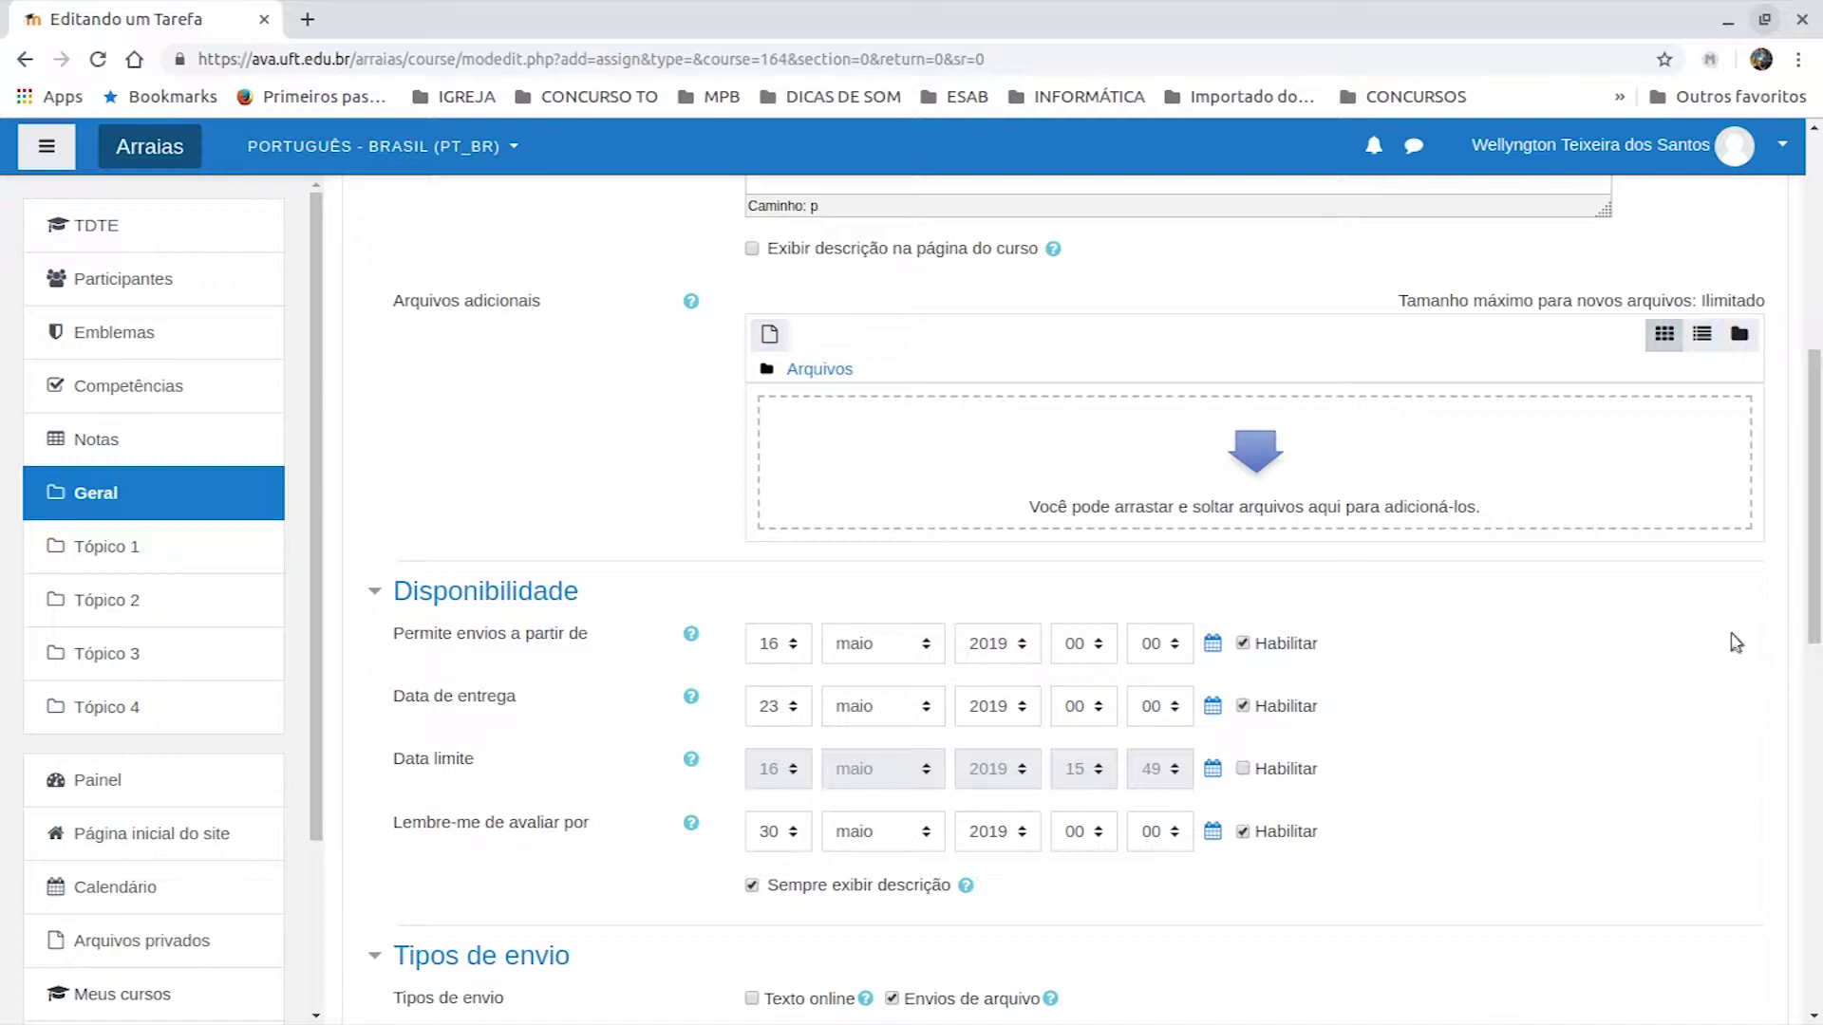
scroll(1774, 639, "up", 5)
left_click(1040, 564)
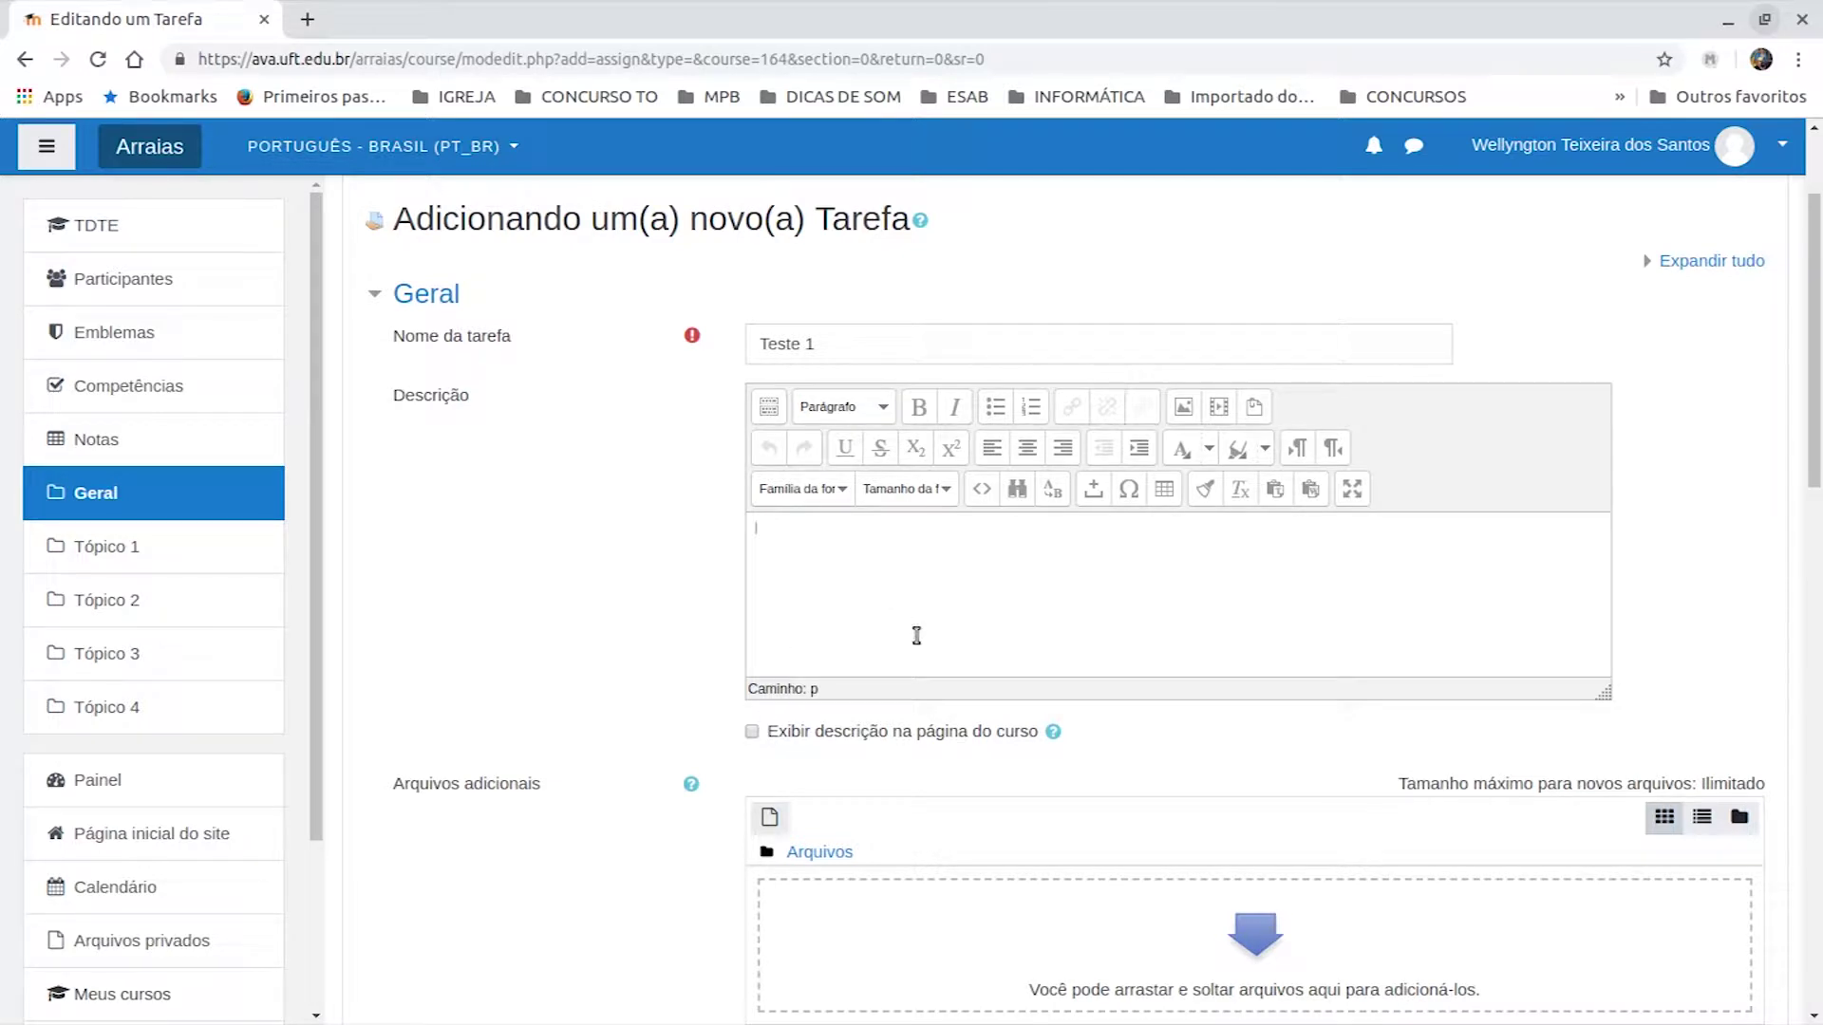
scroll(954, 641, "down", 4)
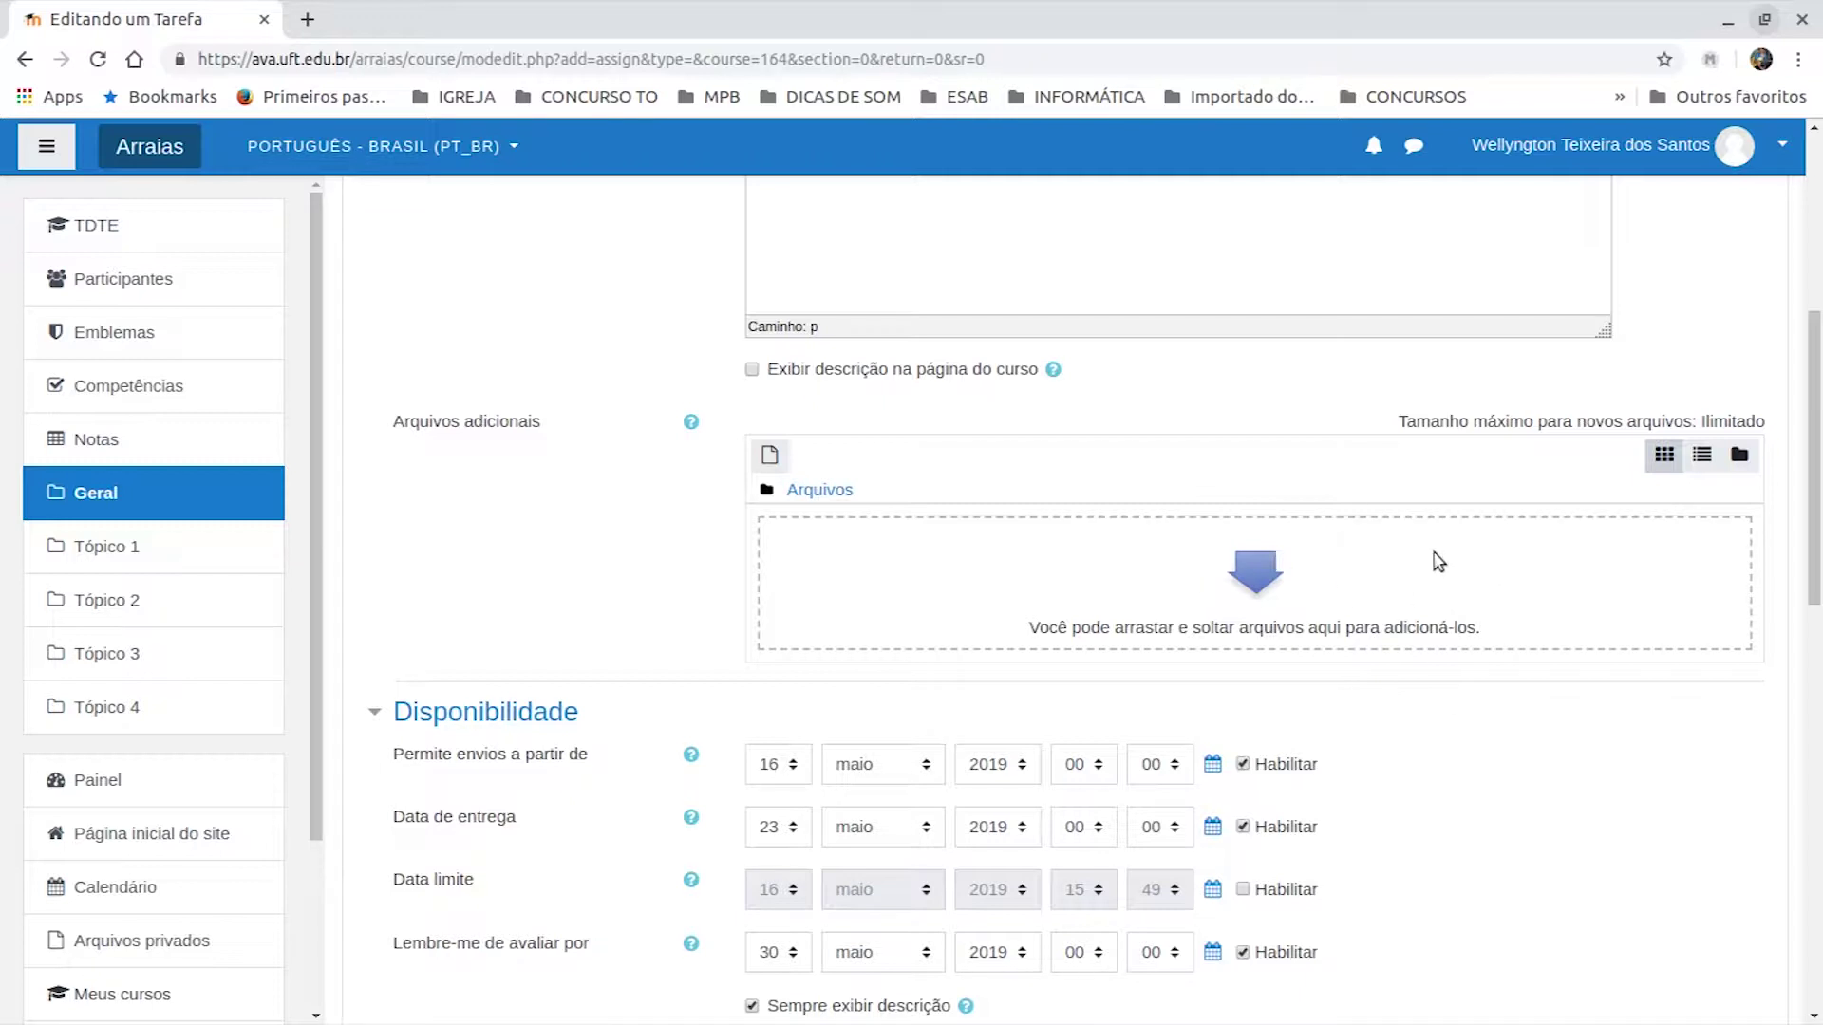
- Try online text submissions with a word limit of 100, and return to file submissions only
scroll(1444, 537, "down", 8)
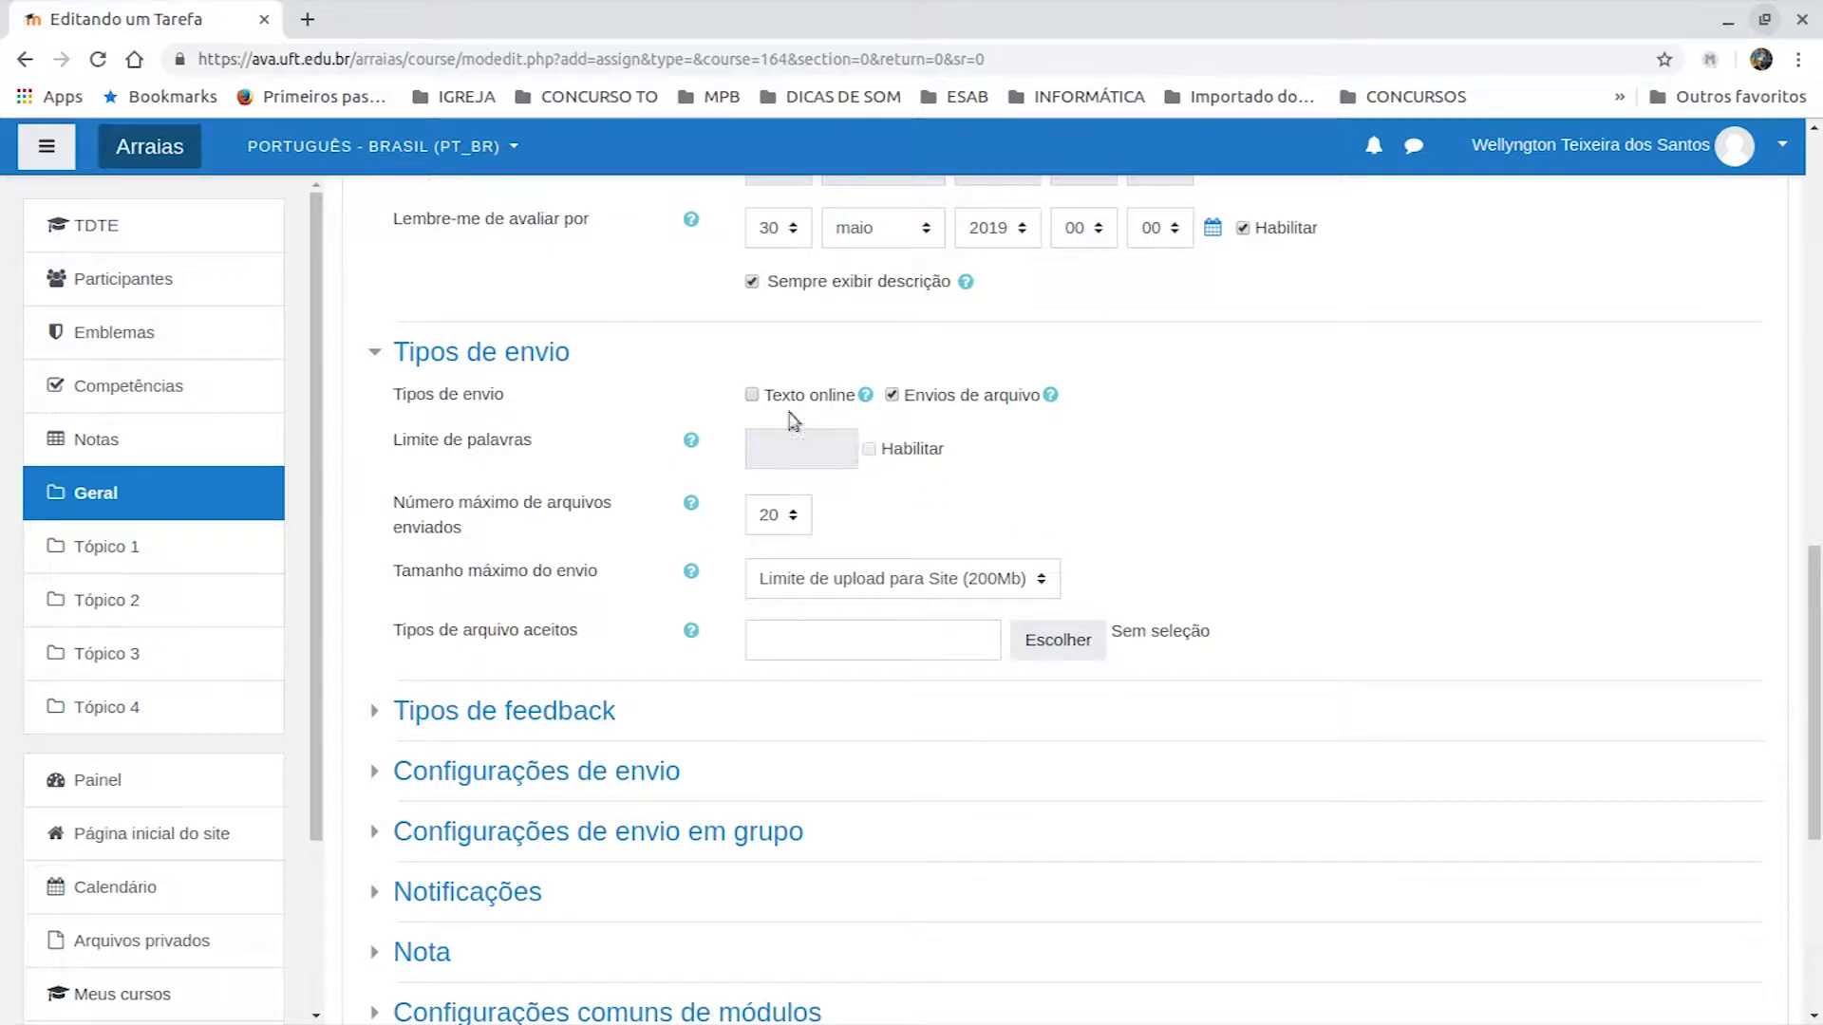
left_click(752, 395)
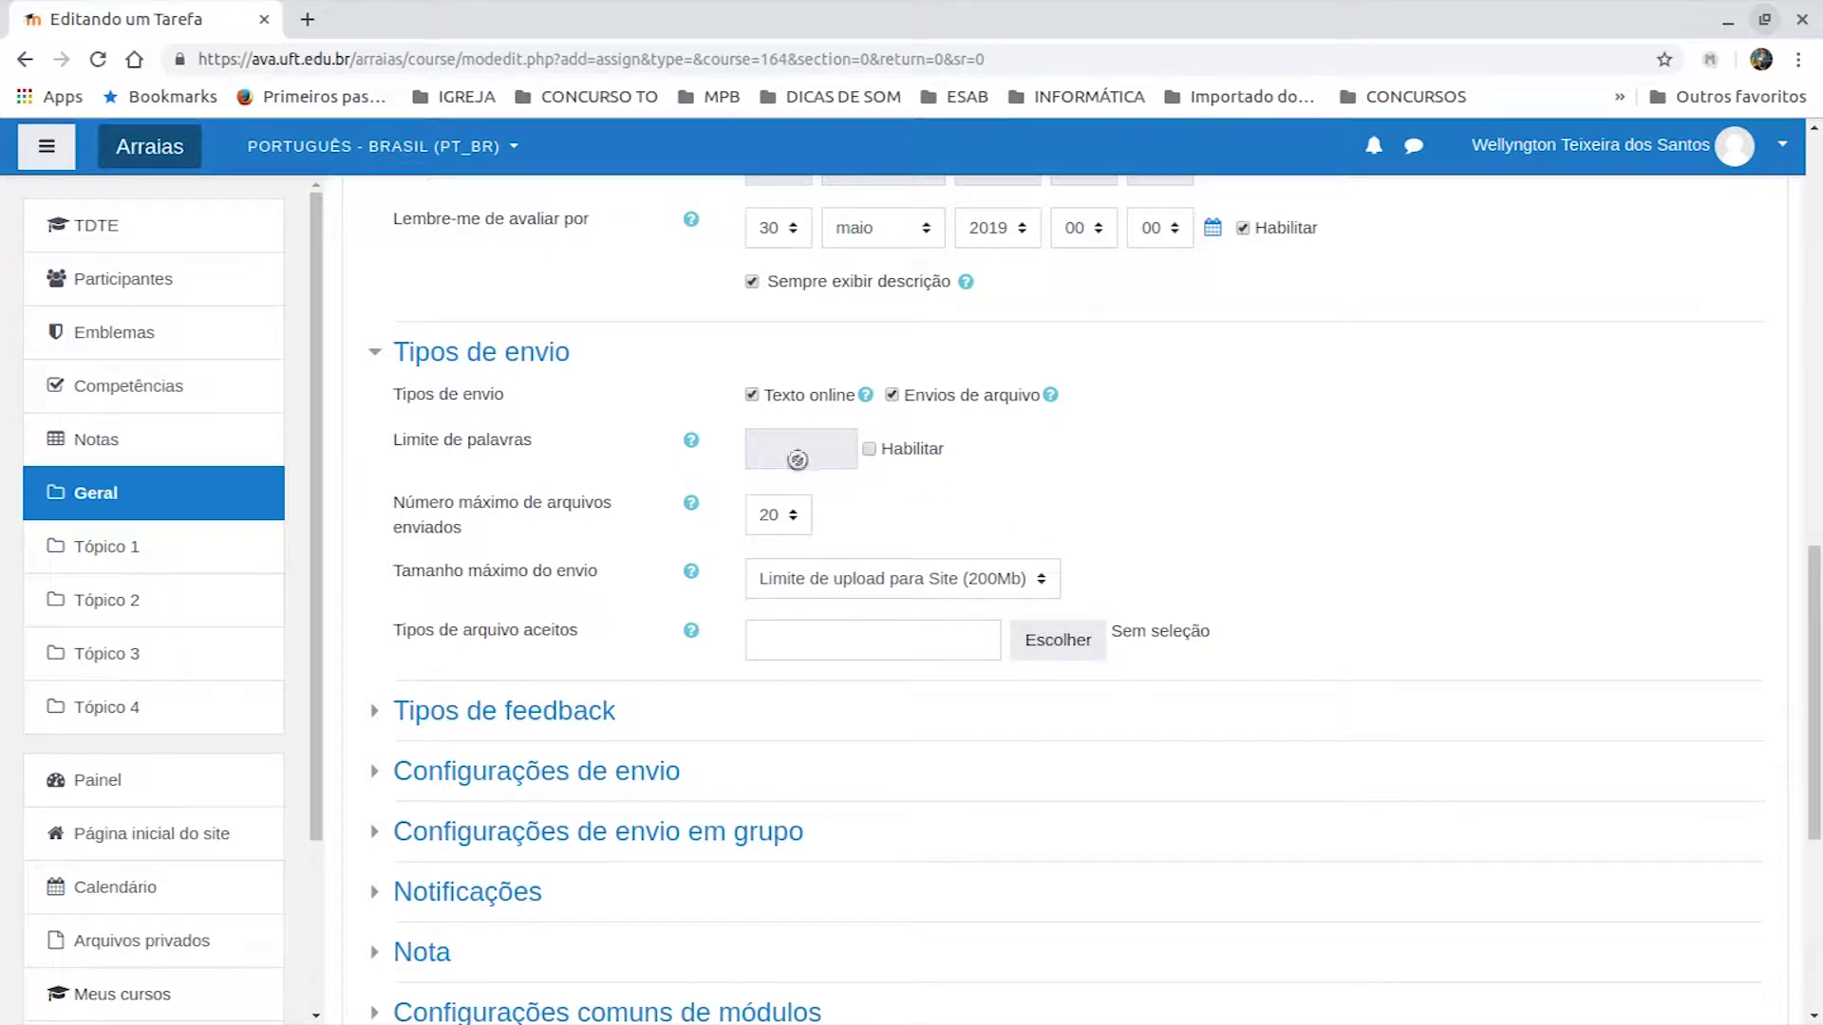
left_click(869, 449)
left_click(814, 450)
type("100")
left_click(752, 395)
- Look through the list of accepted file types for submissions and close it without choosing any
scroll(1243, 513, "down", 2)
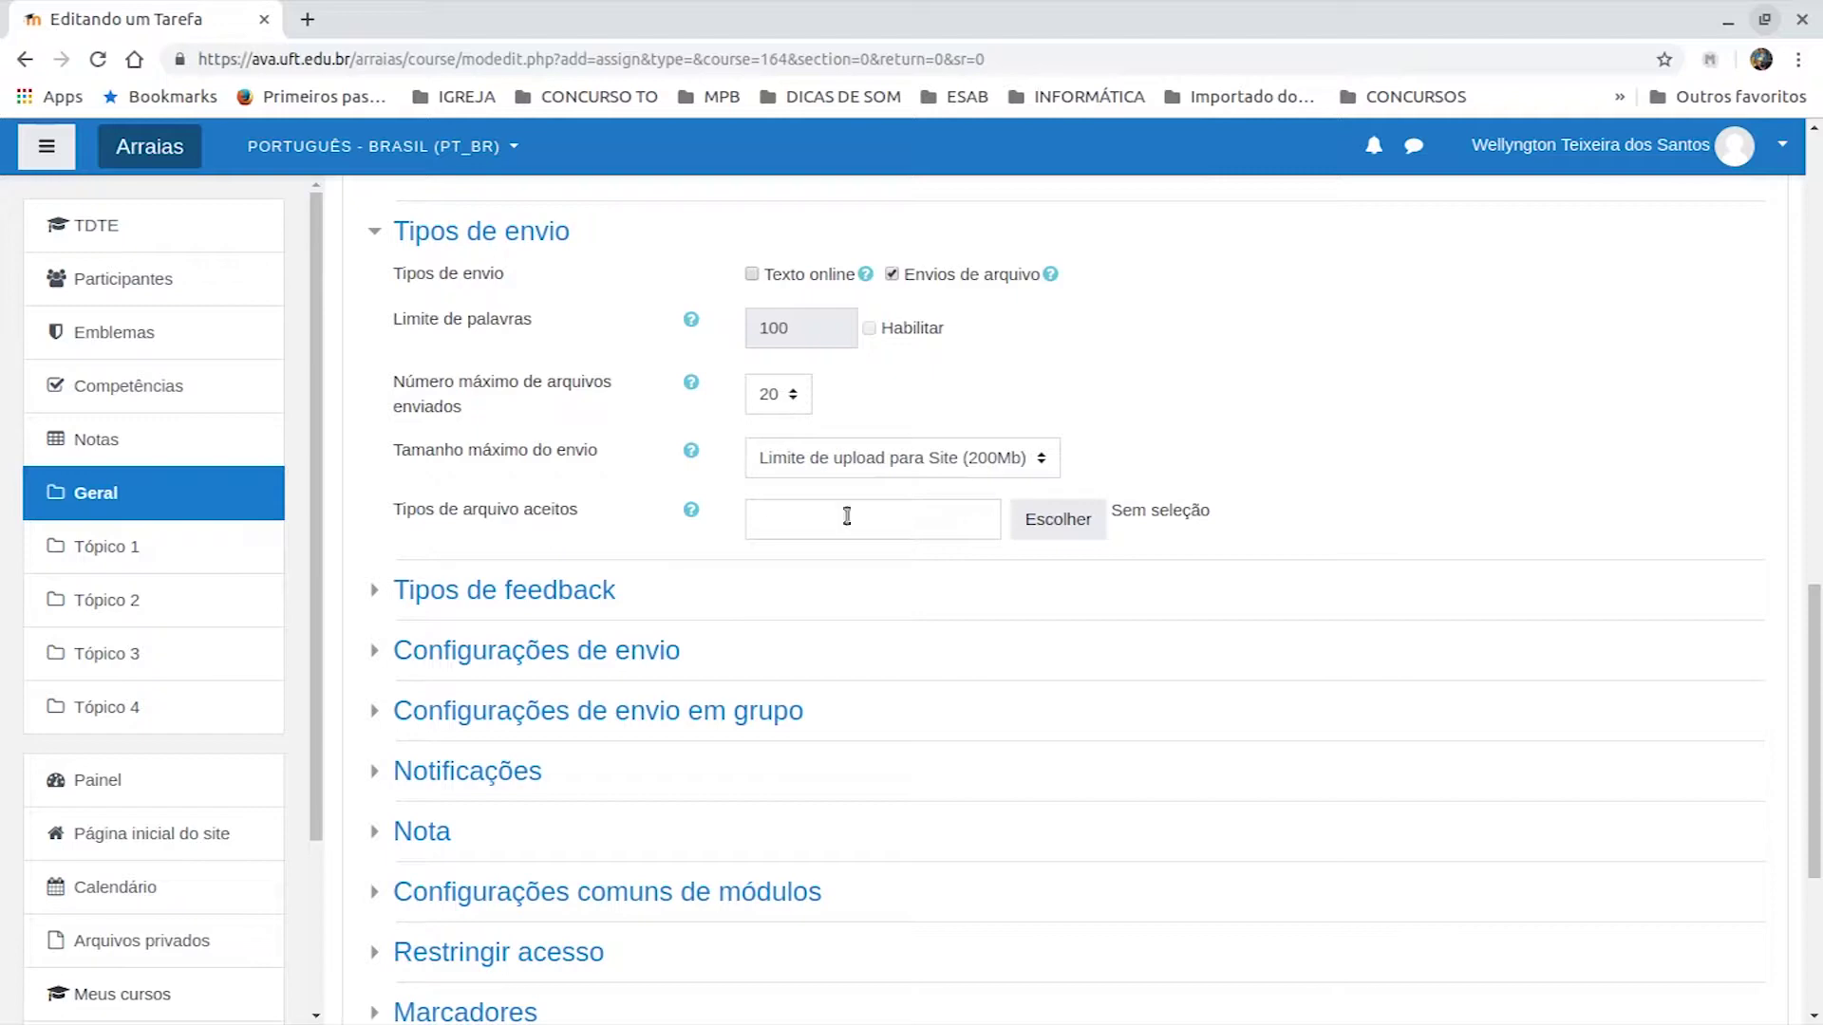
left_click(1066, 525)
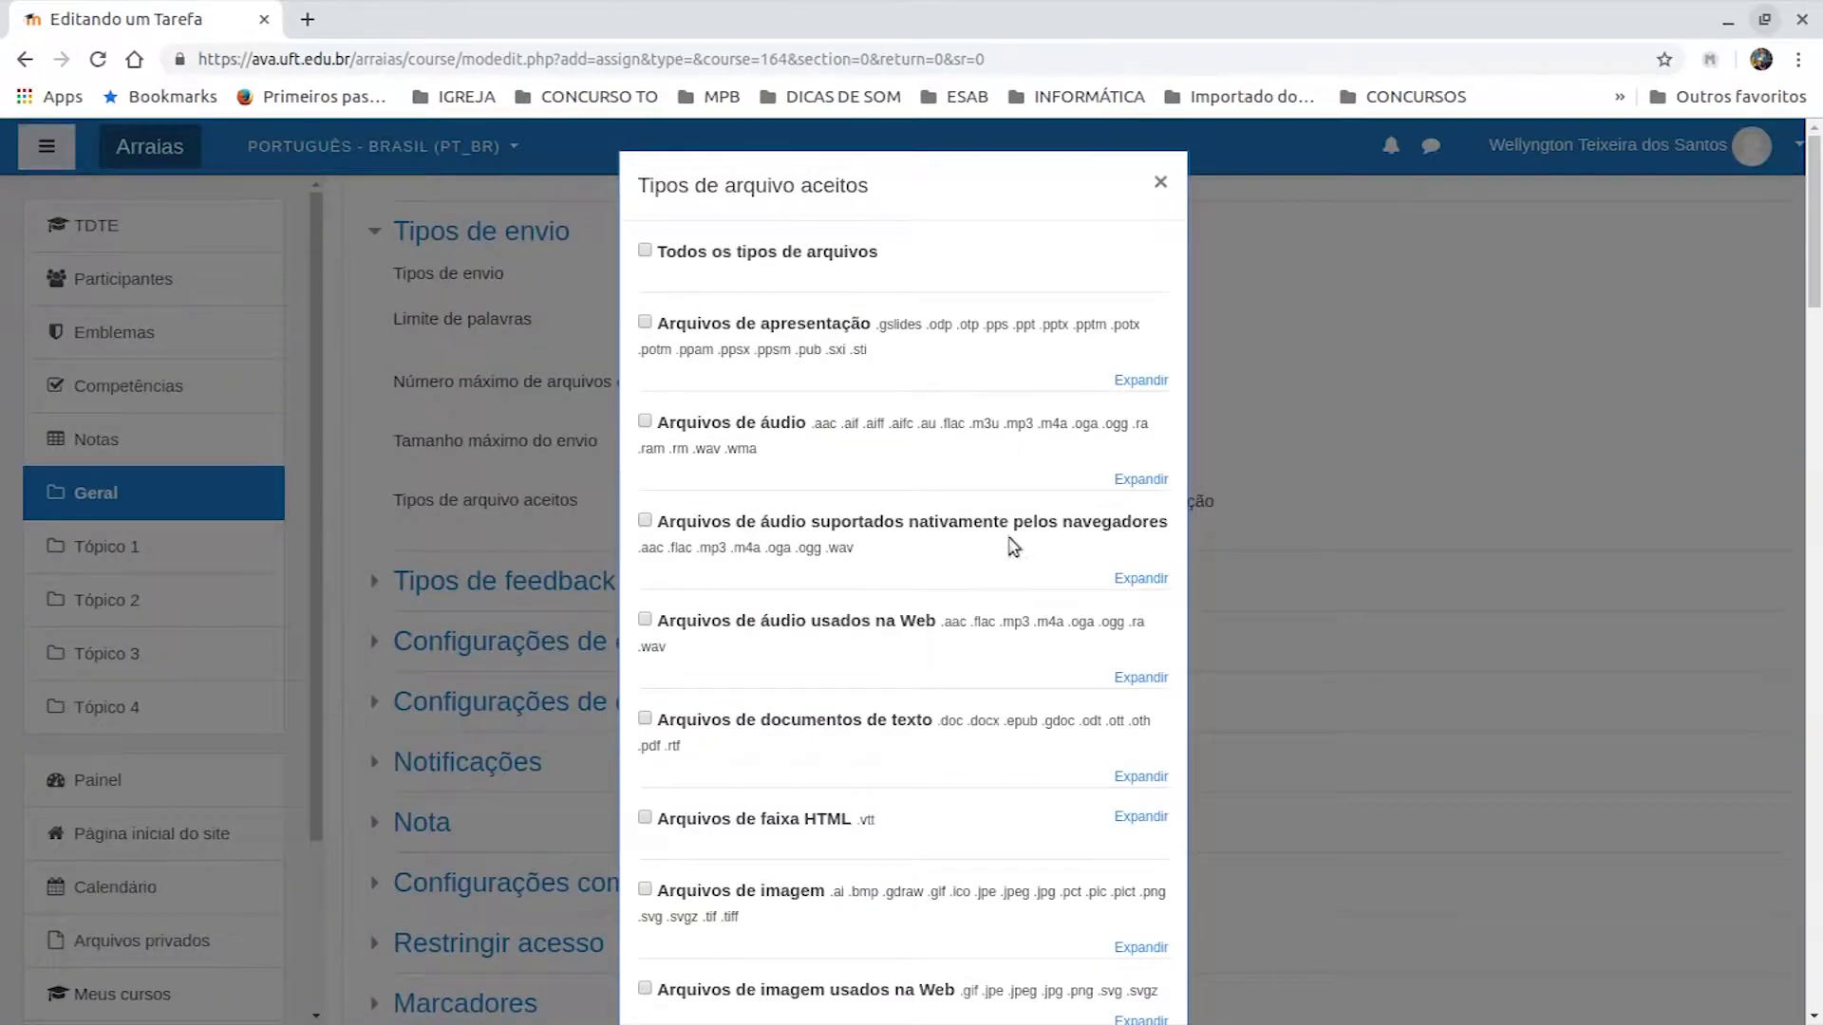
scroll(1017, 488, "down", 9)
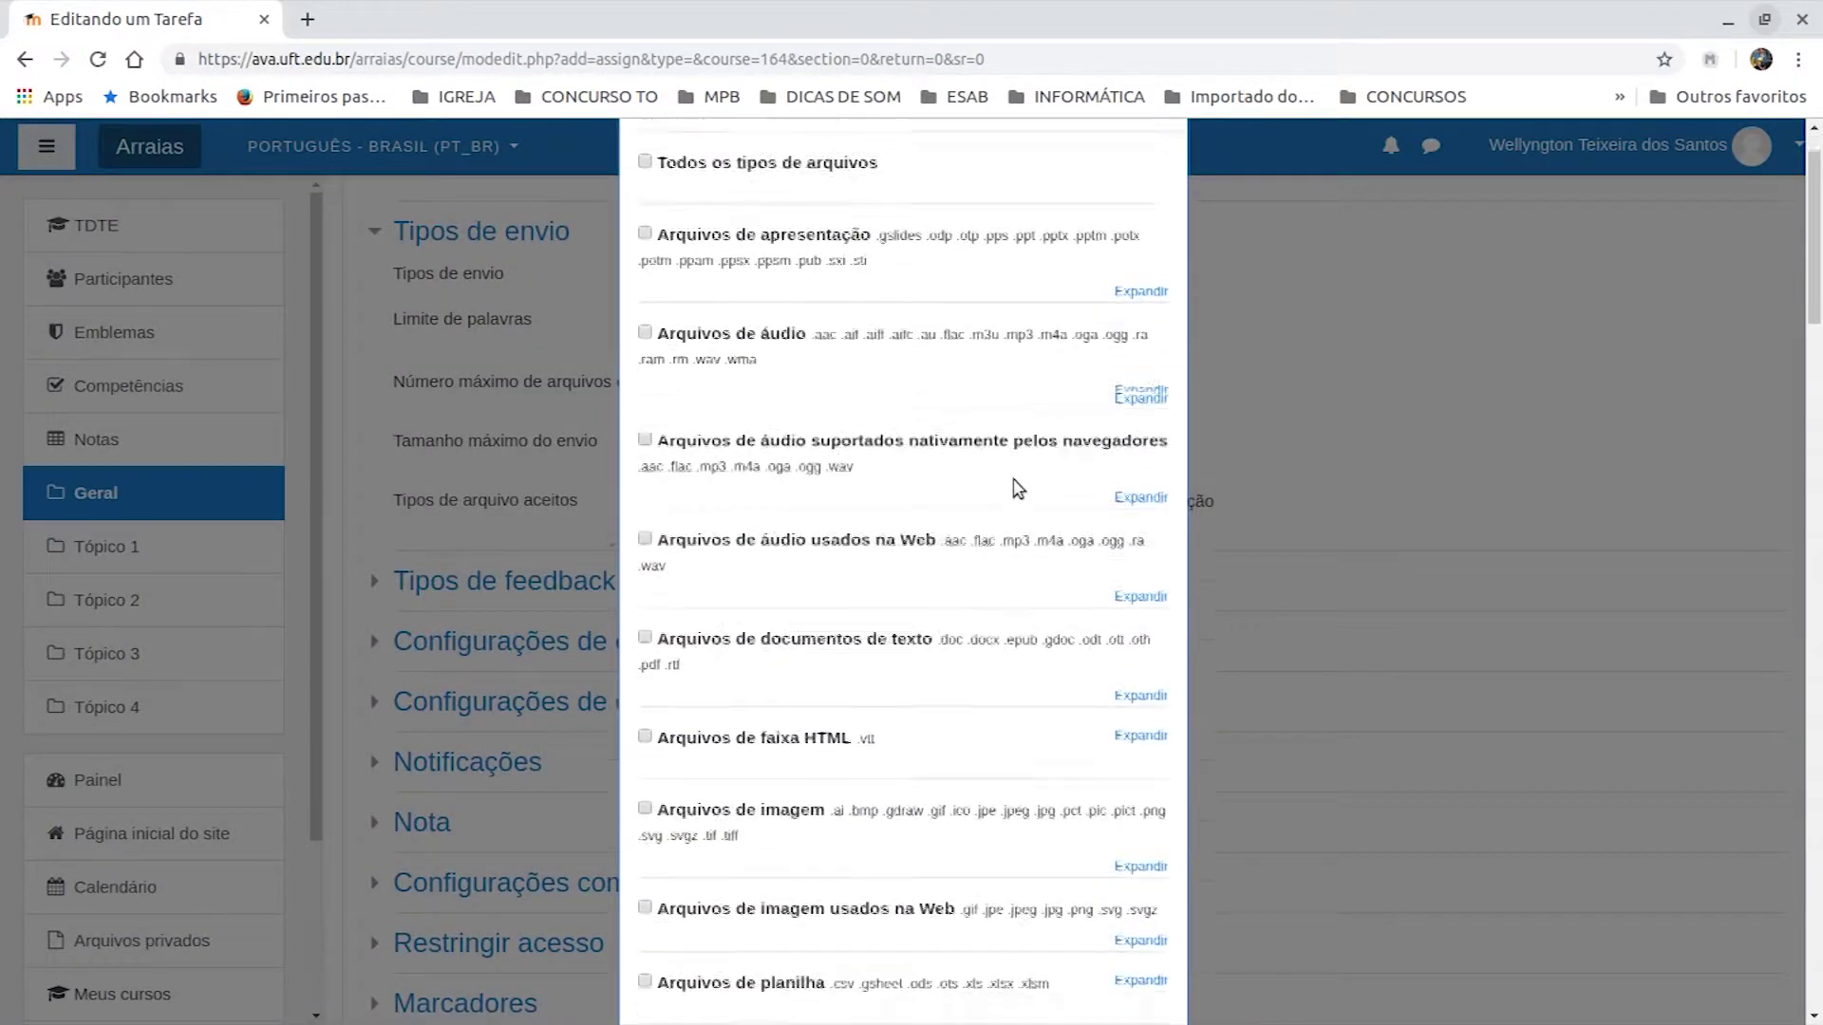
scroll(950, 755, "down", 1)
scroll(944, 764, "up", 10)
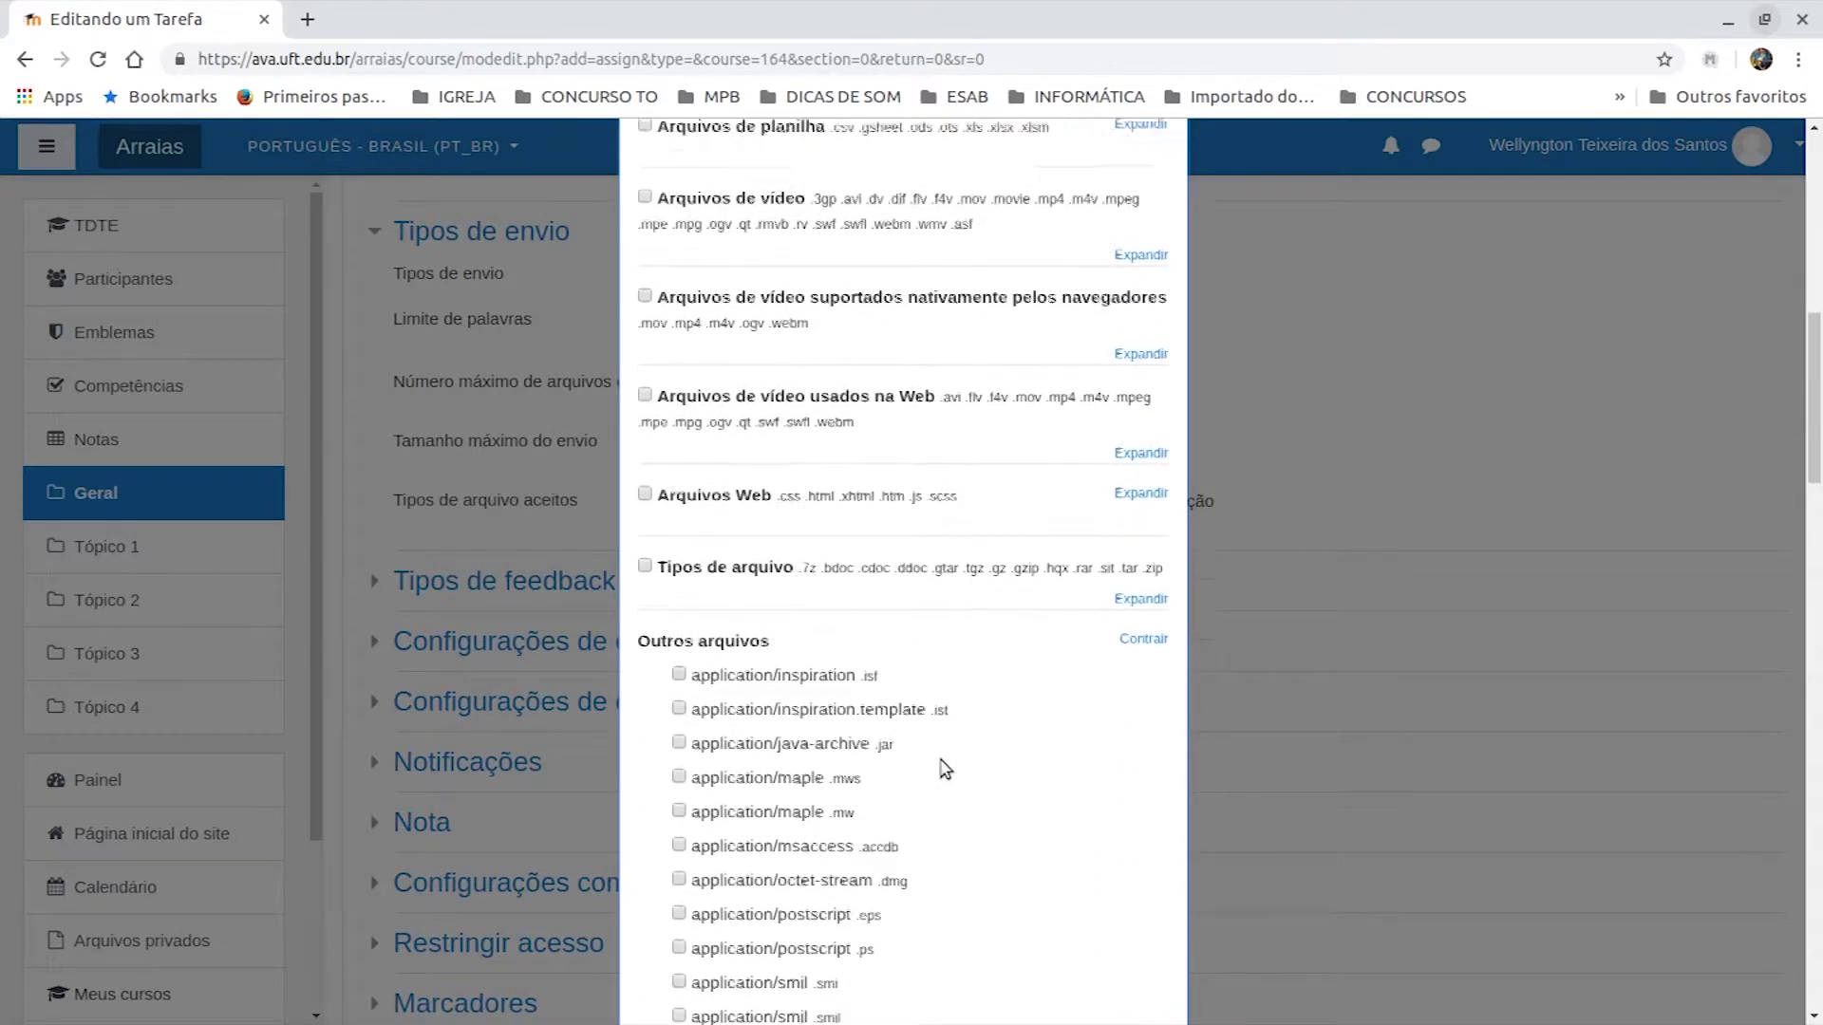
left_click(1624, 338)
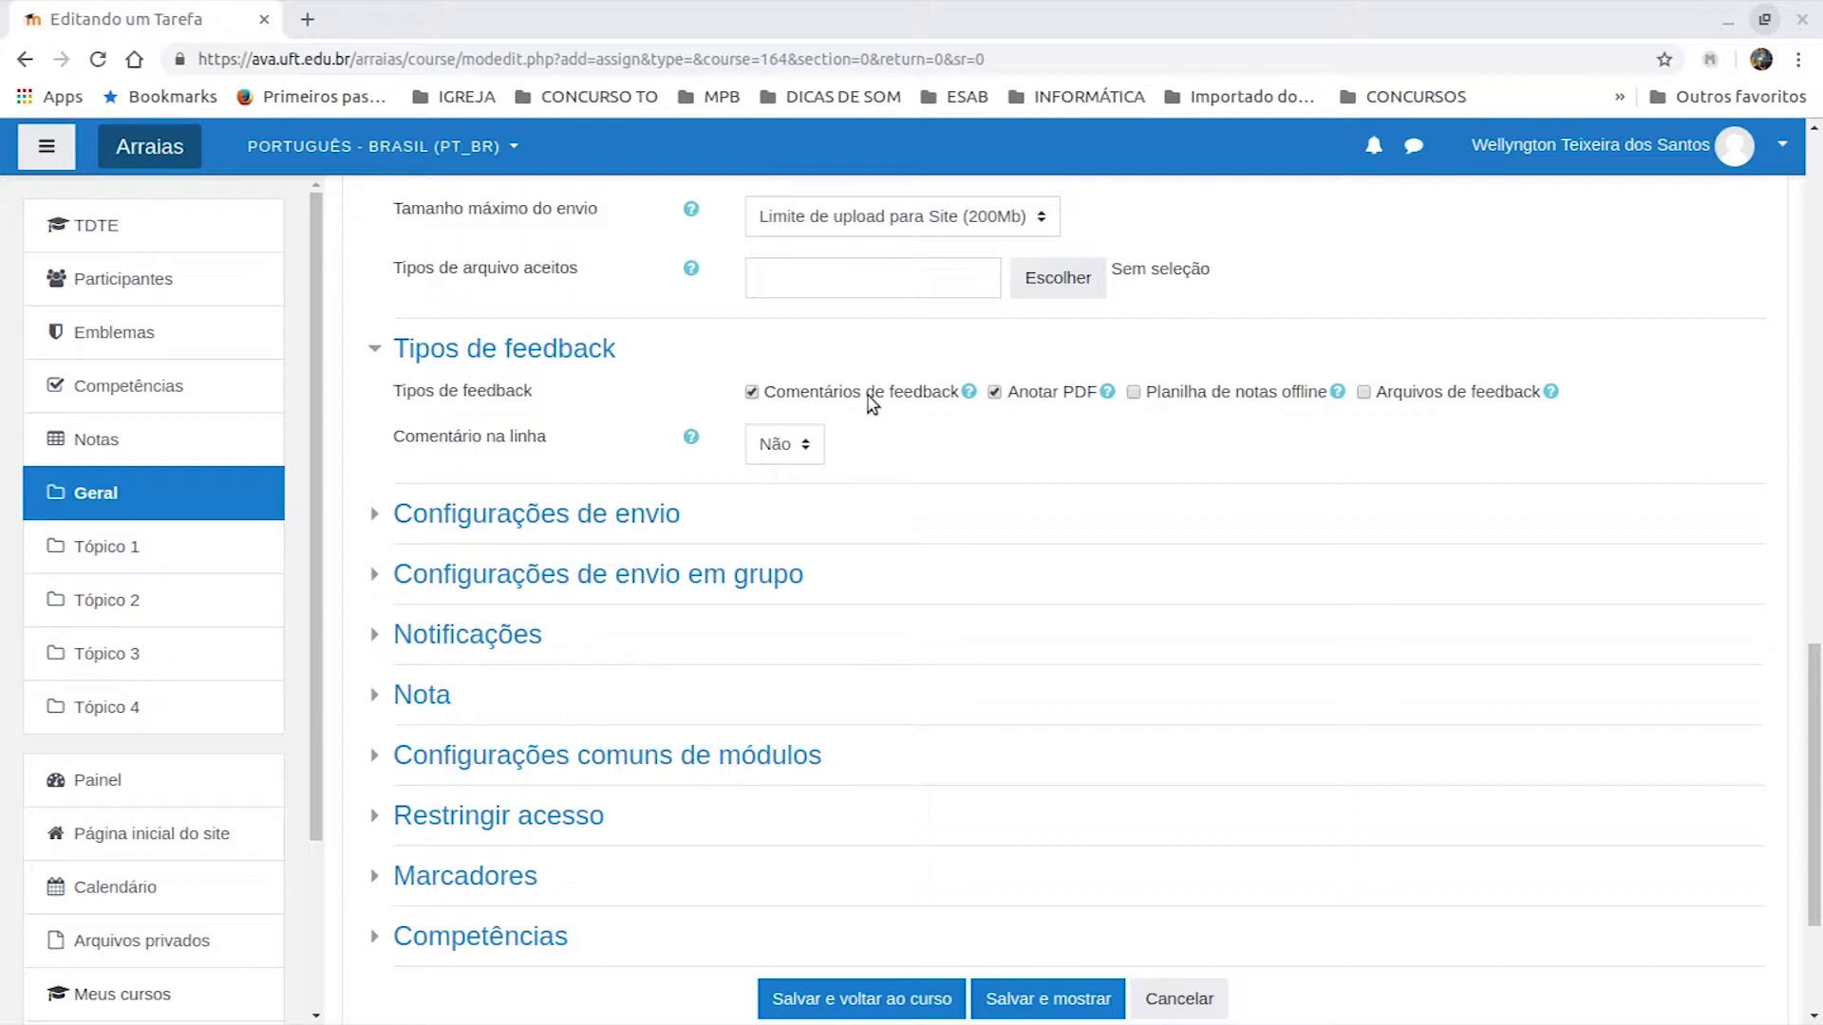
- Review the feedback types and the Configurações de envio options, collapsing each section after viewing
left_click(654, 359)
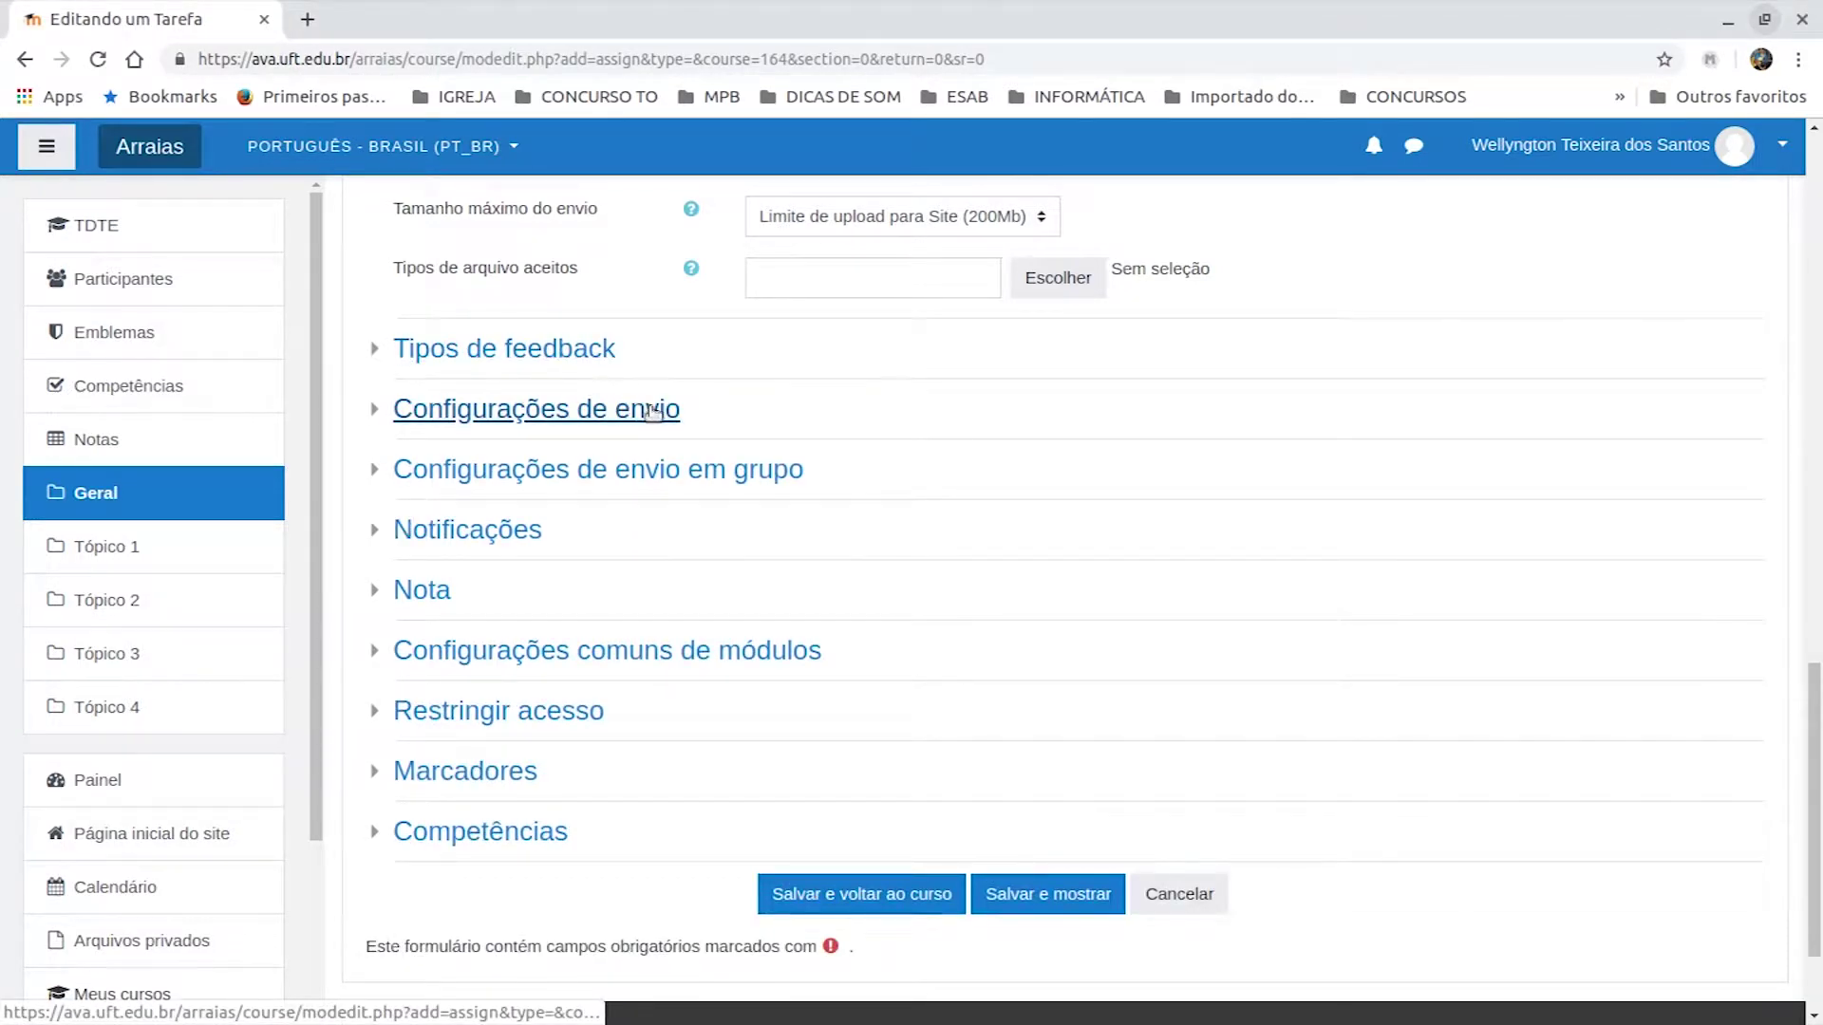
left_click(653, 410)
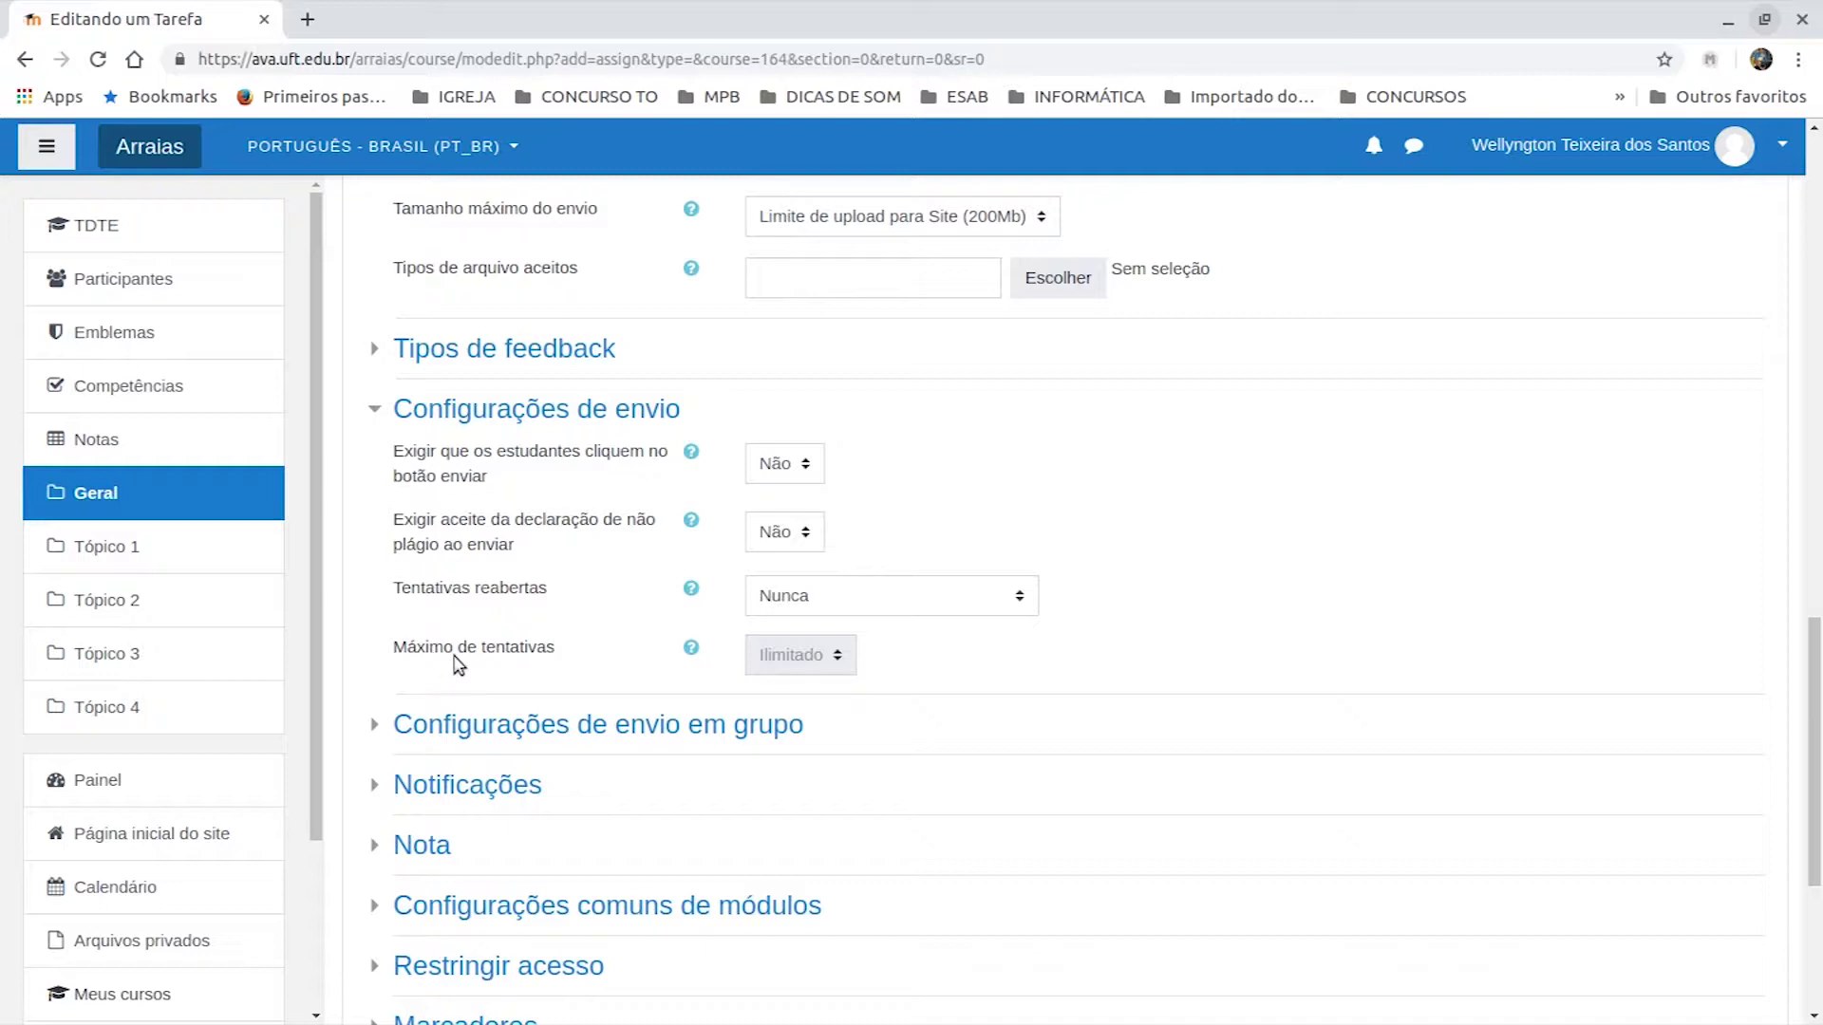
scroll(1481, 755, "down", 1)
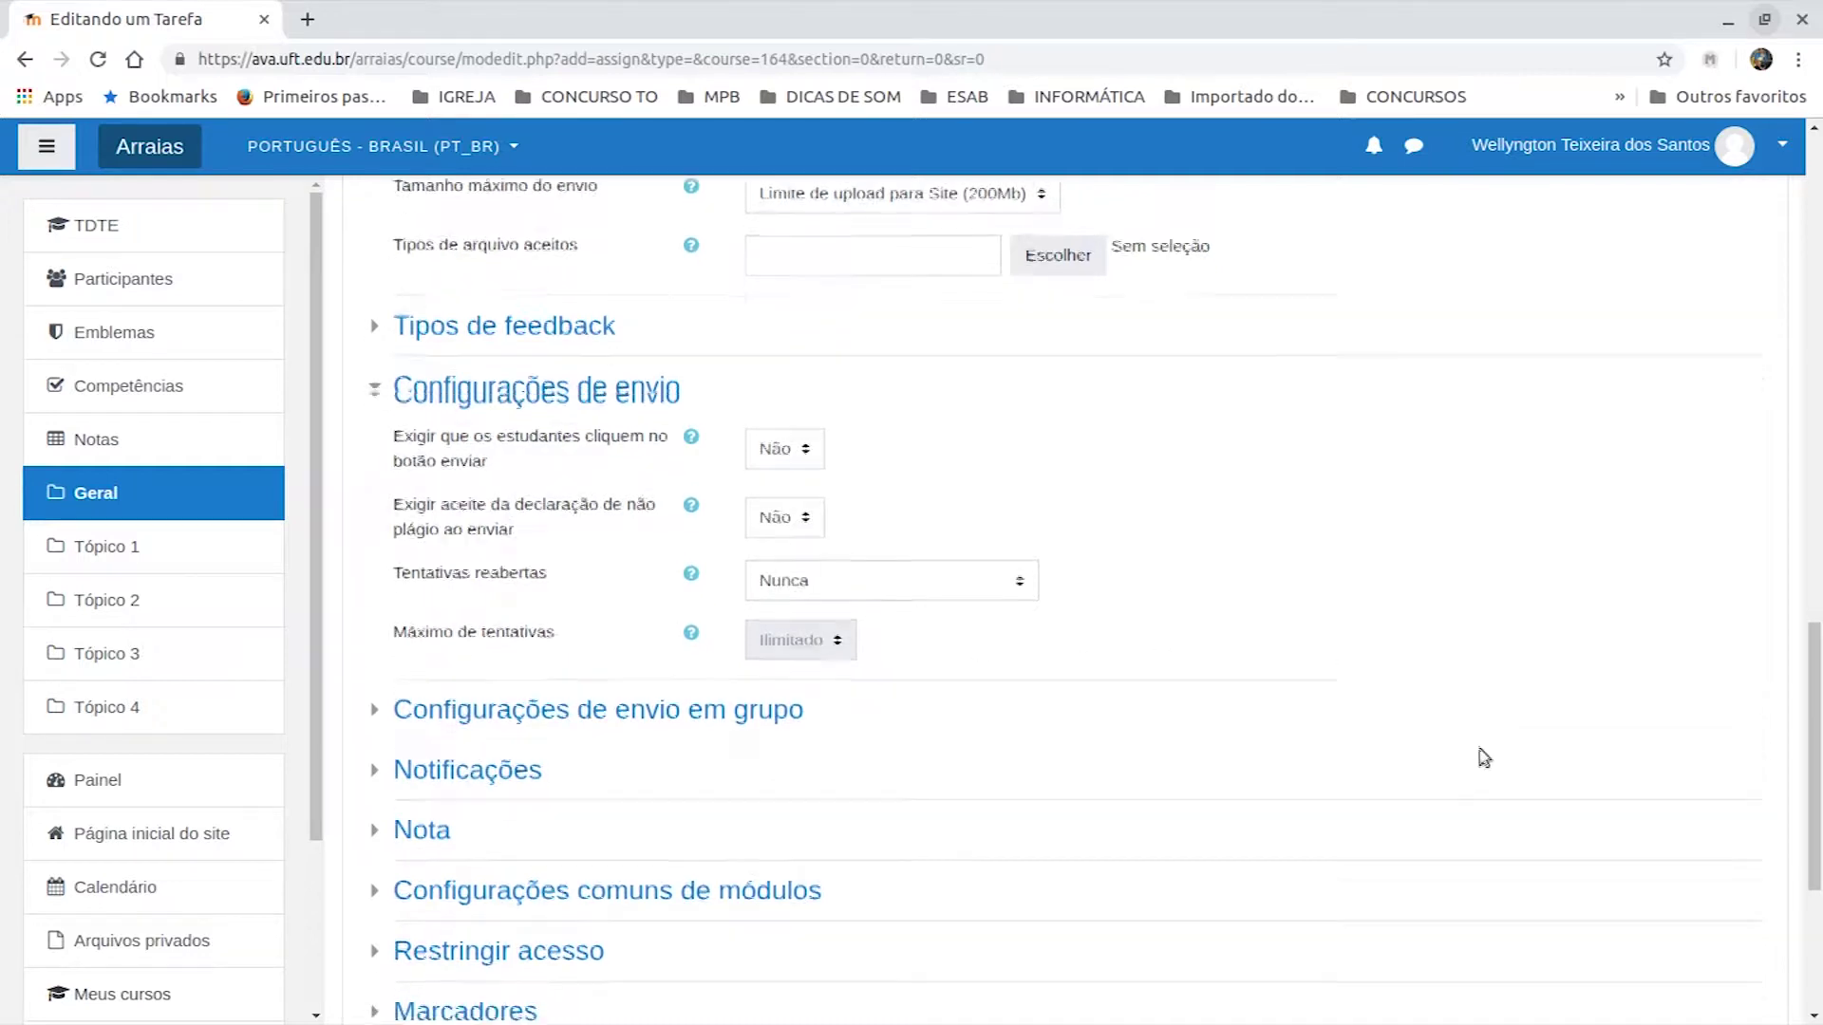
left_click(602, 287)
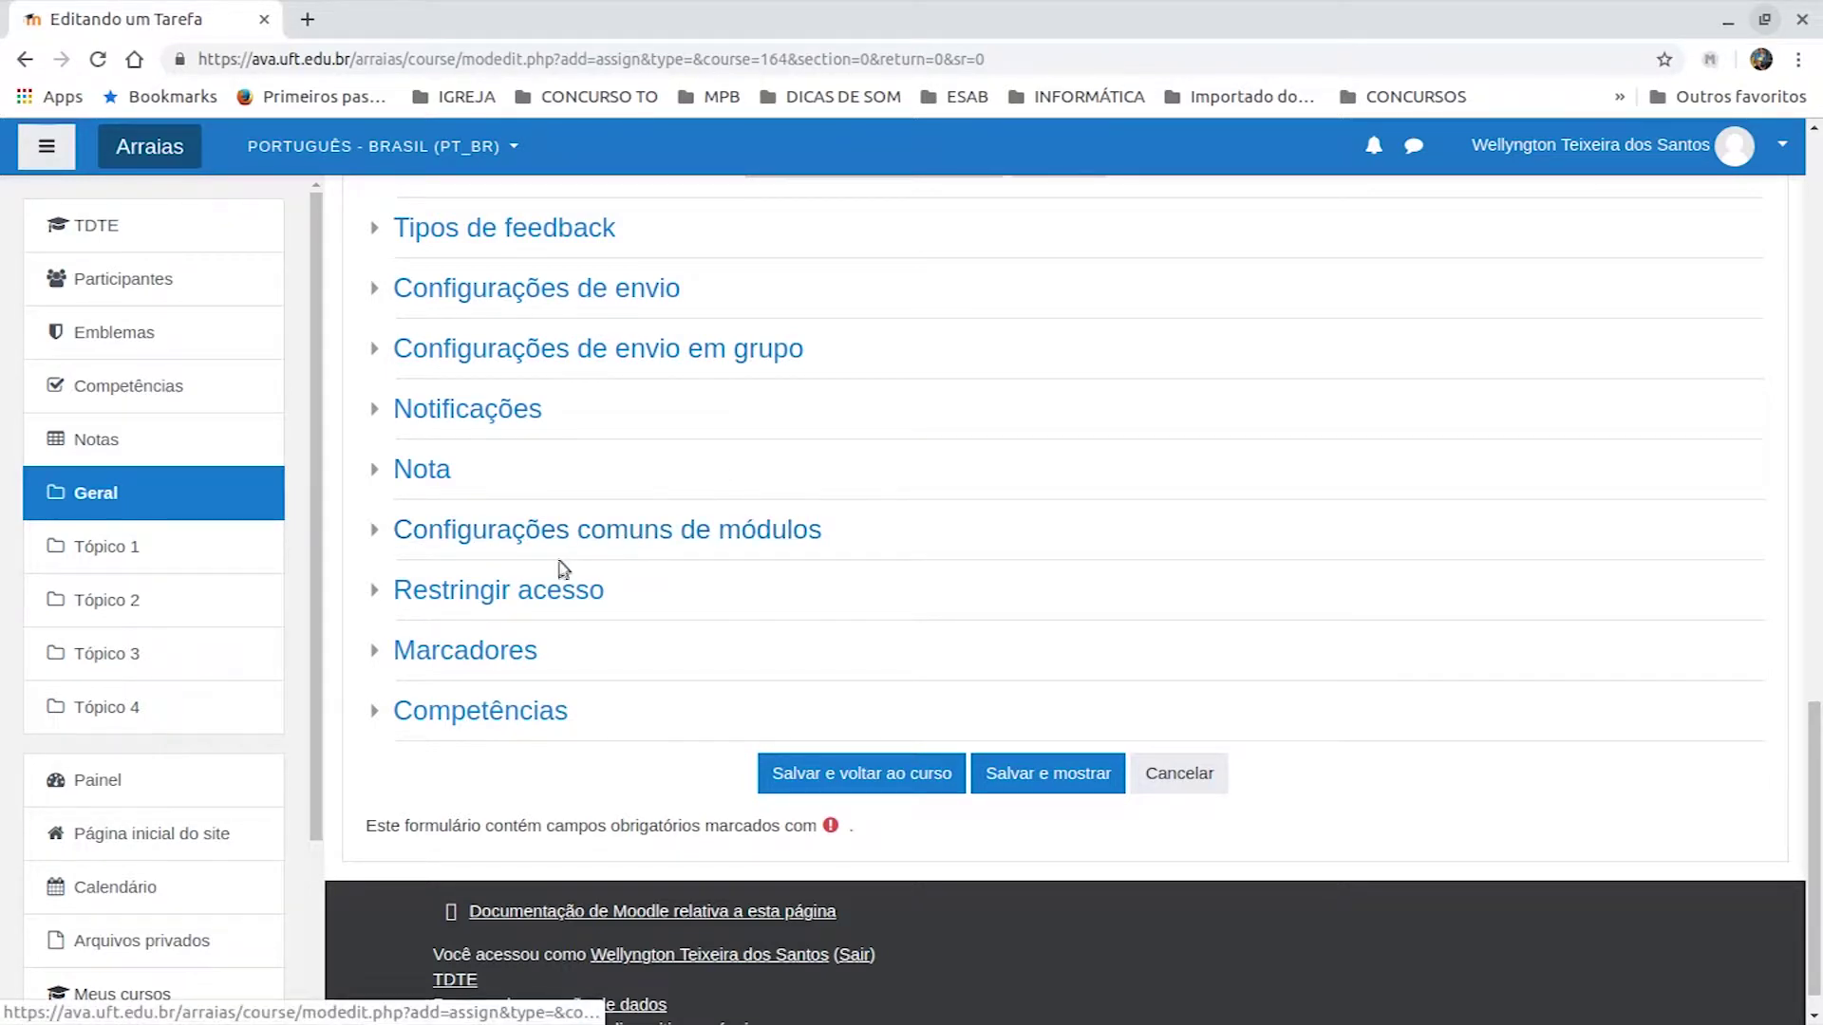
- Keep the grade type Pontos with a maximum grade of 100, and save the assignment, returning to the course
left_click(447, 472)
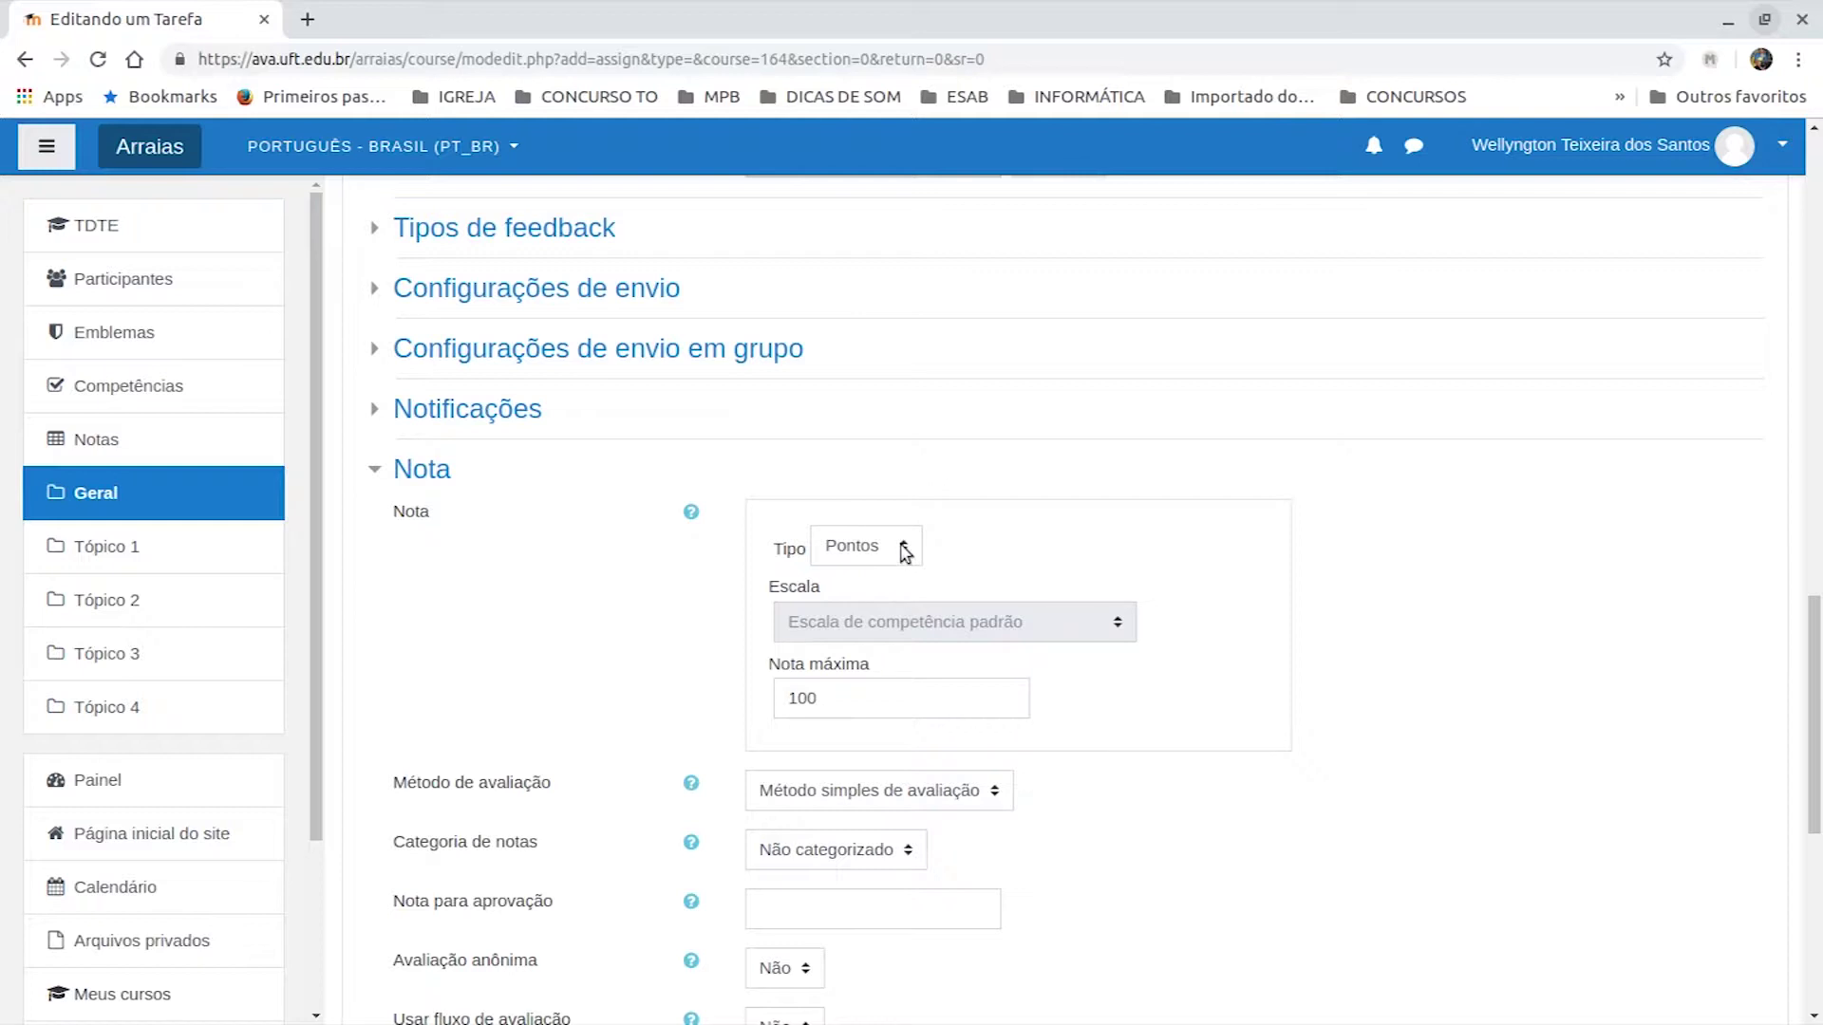
left_click(905, 553)
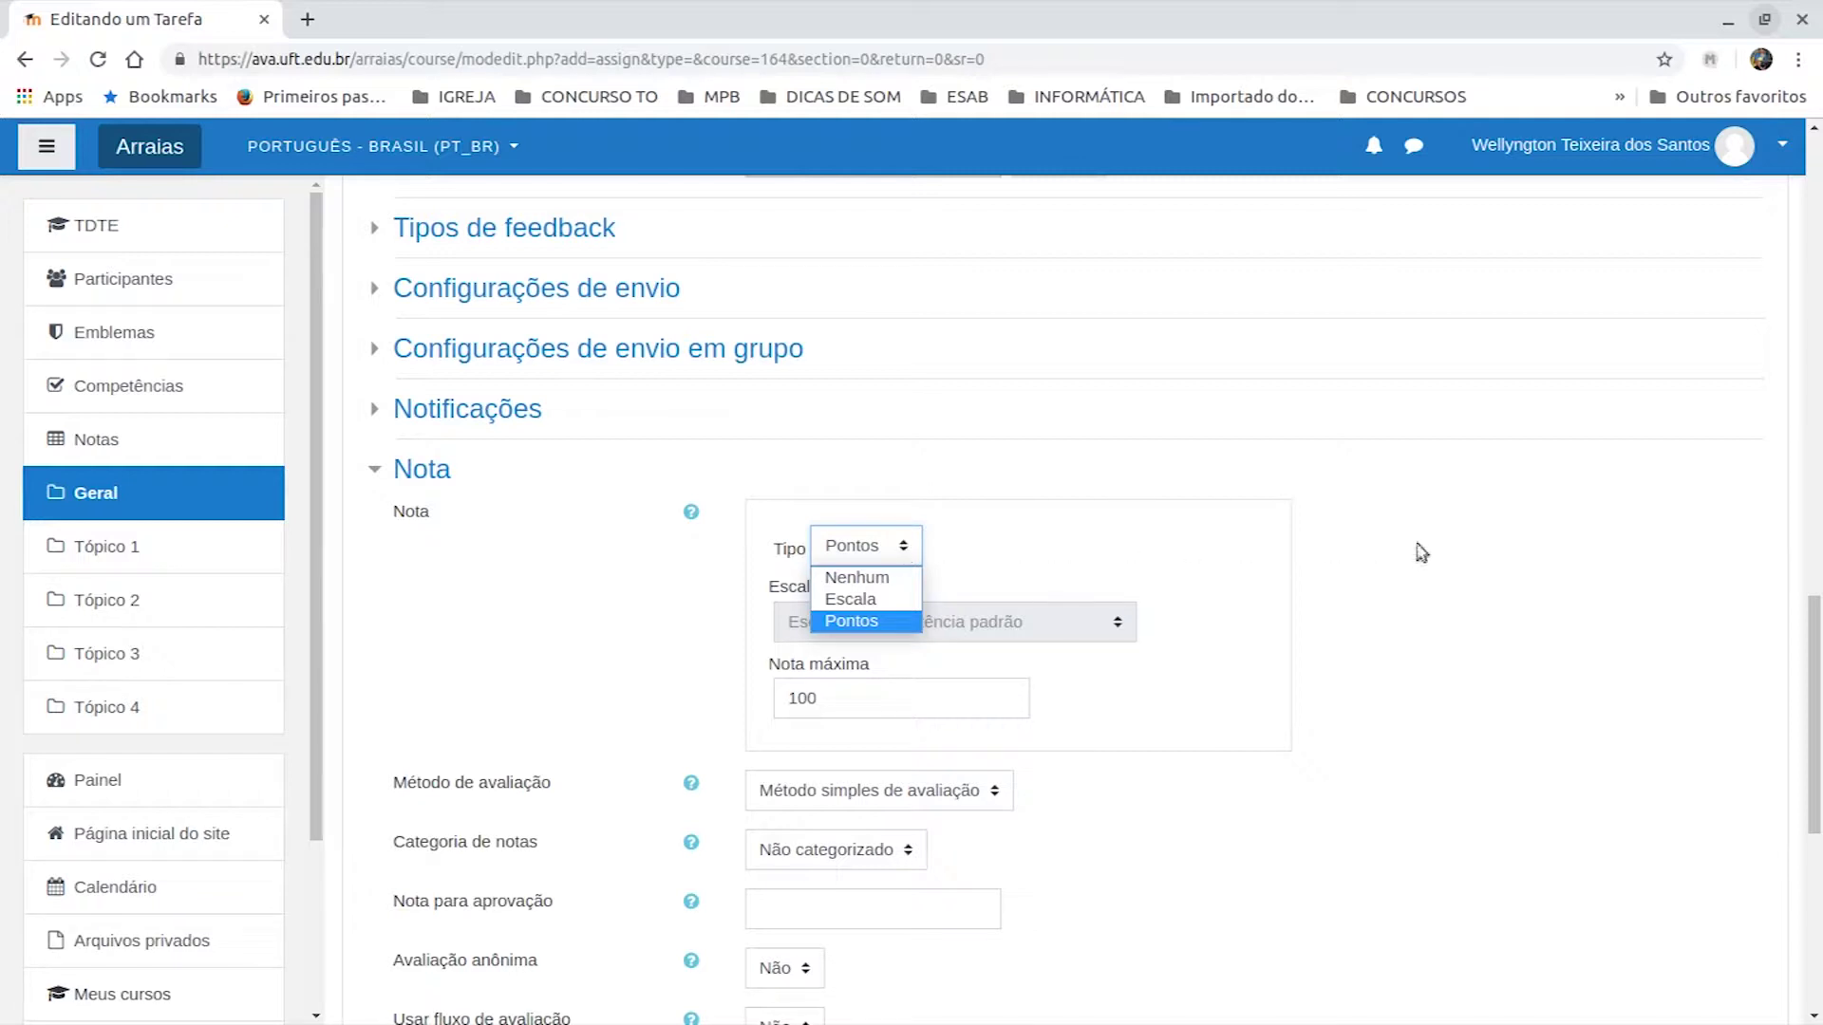
left_click(1445, 568)
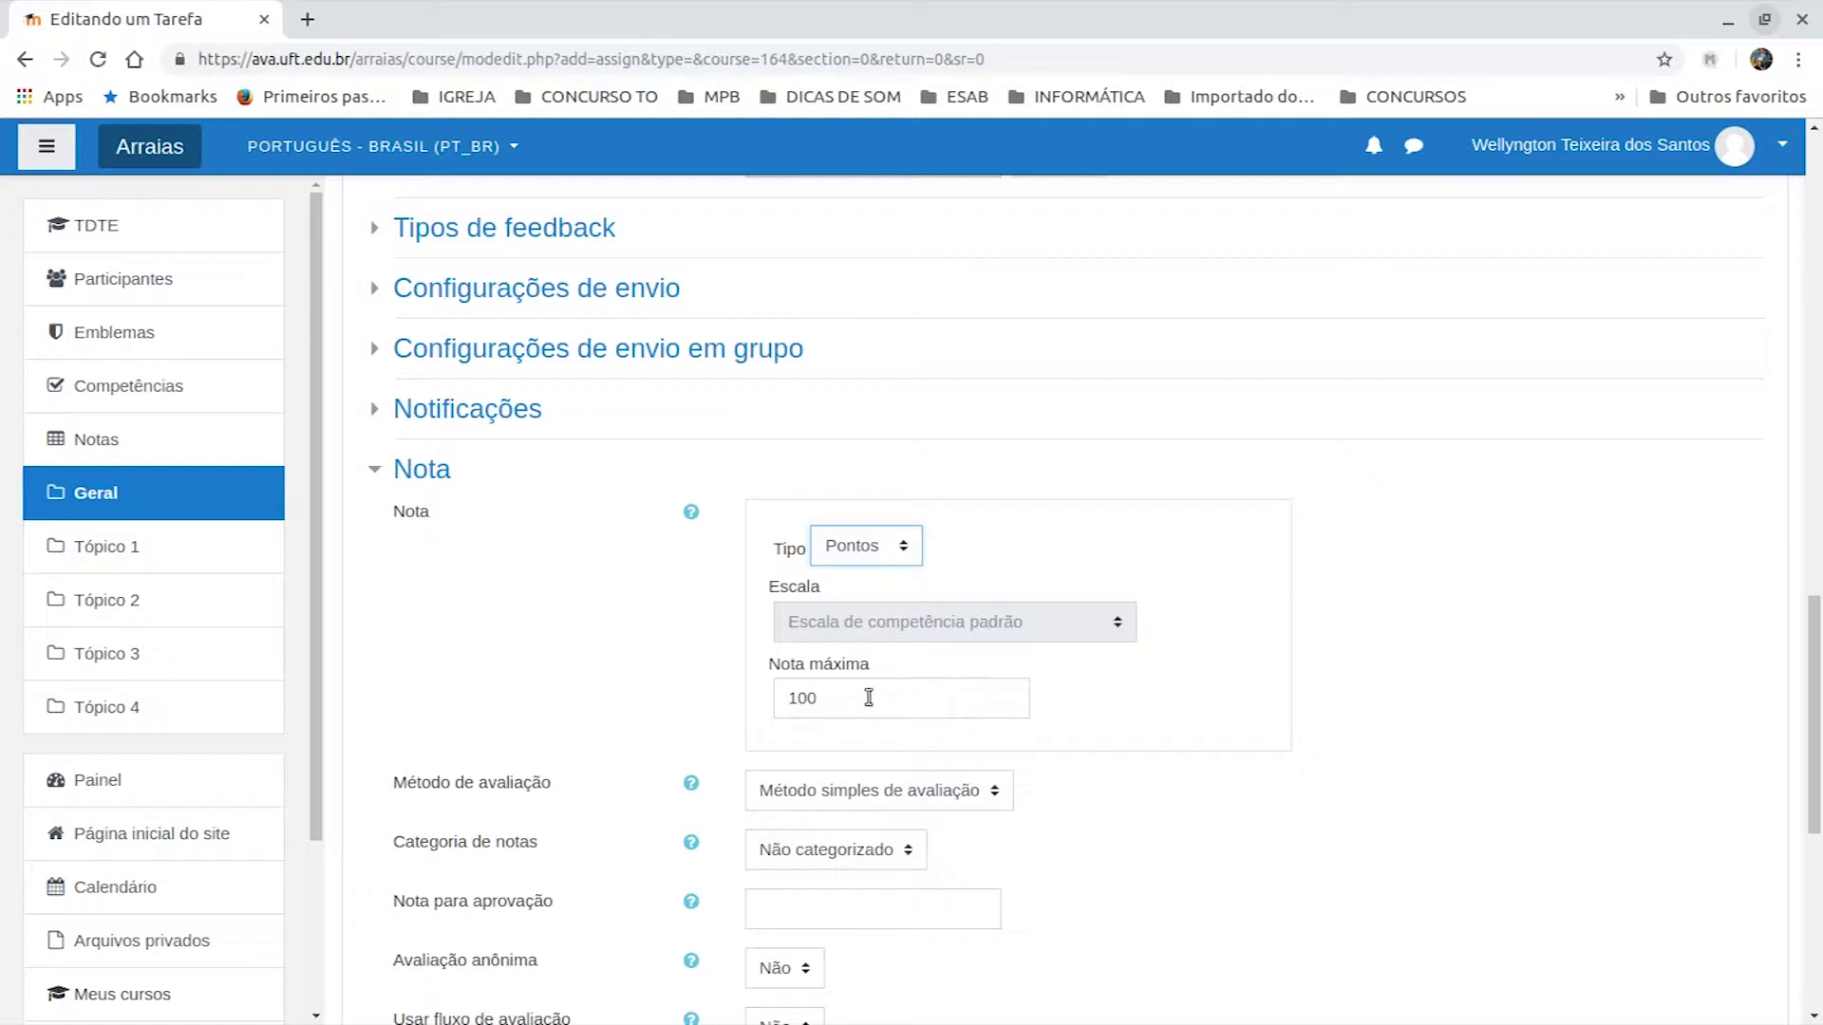
left_click(868, 698)
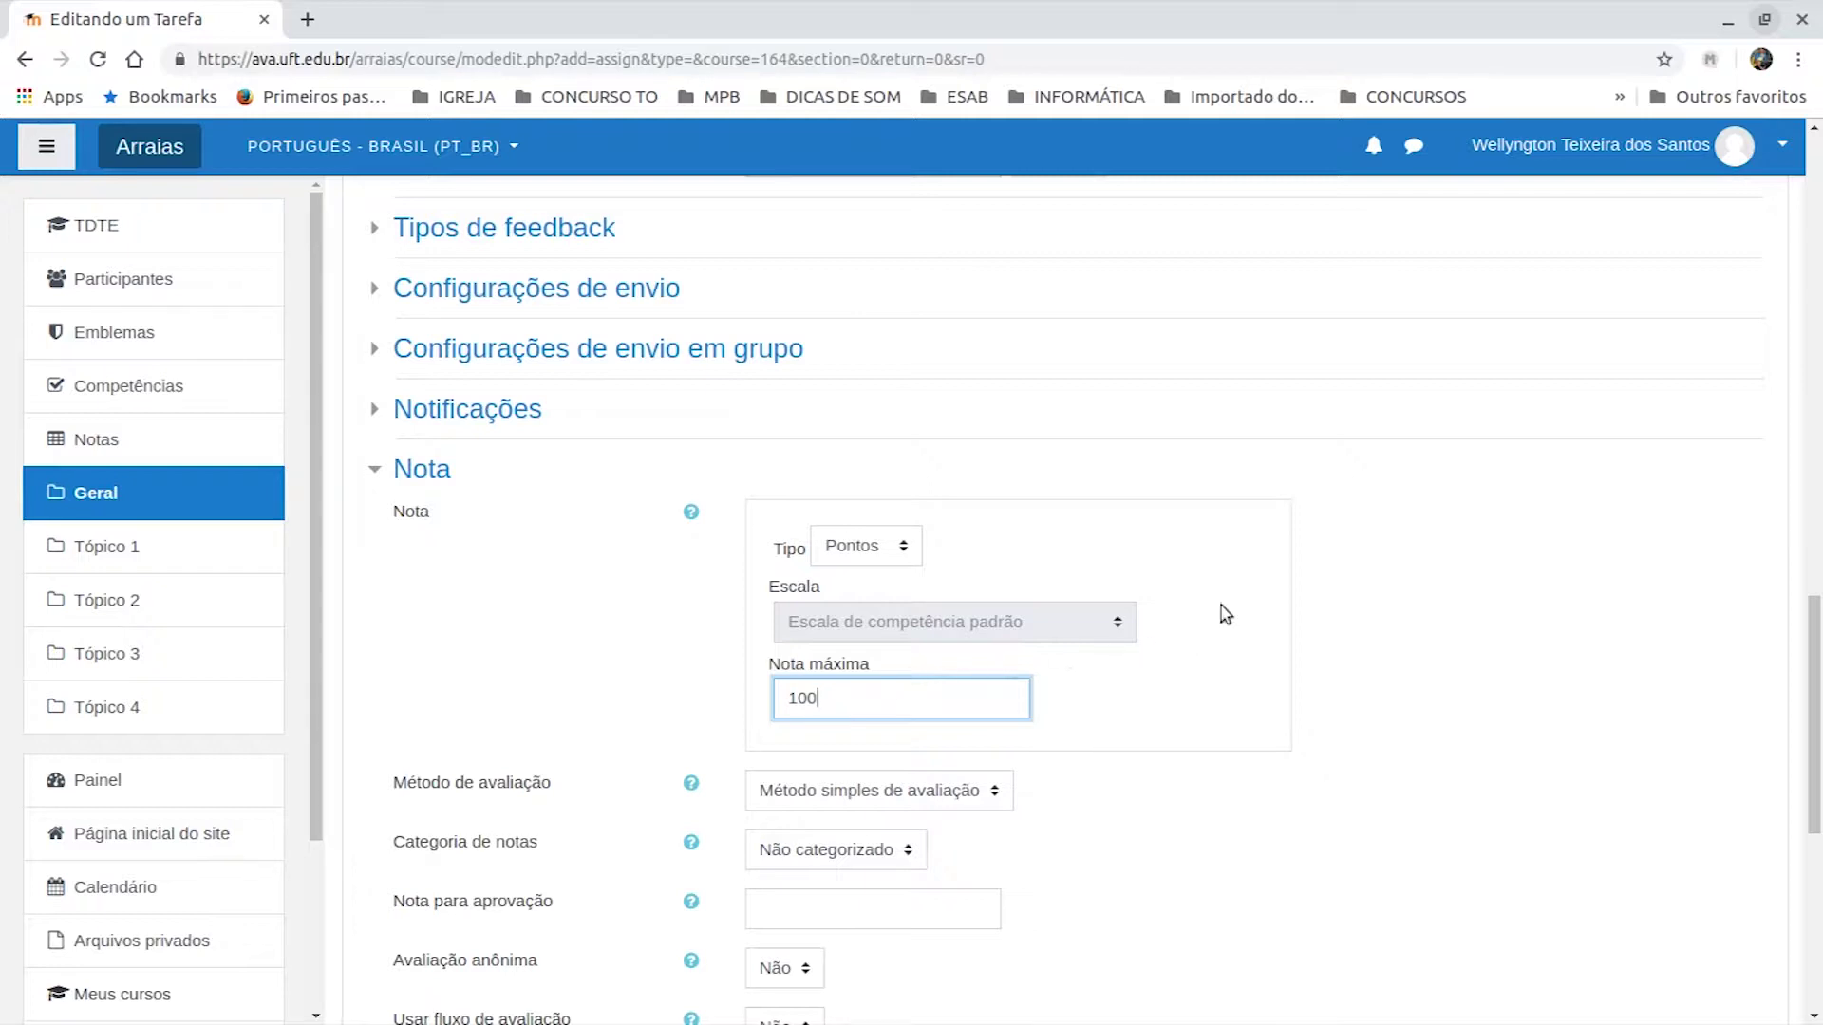
scroll(1266, 713, "down", 6)
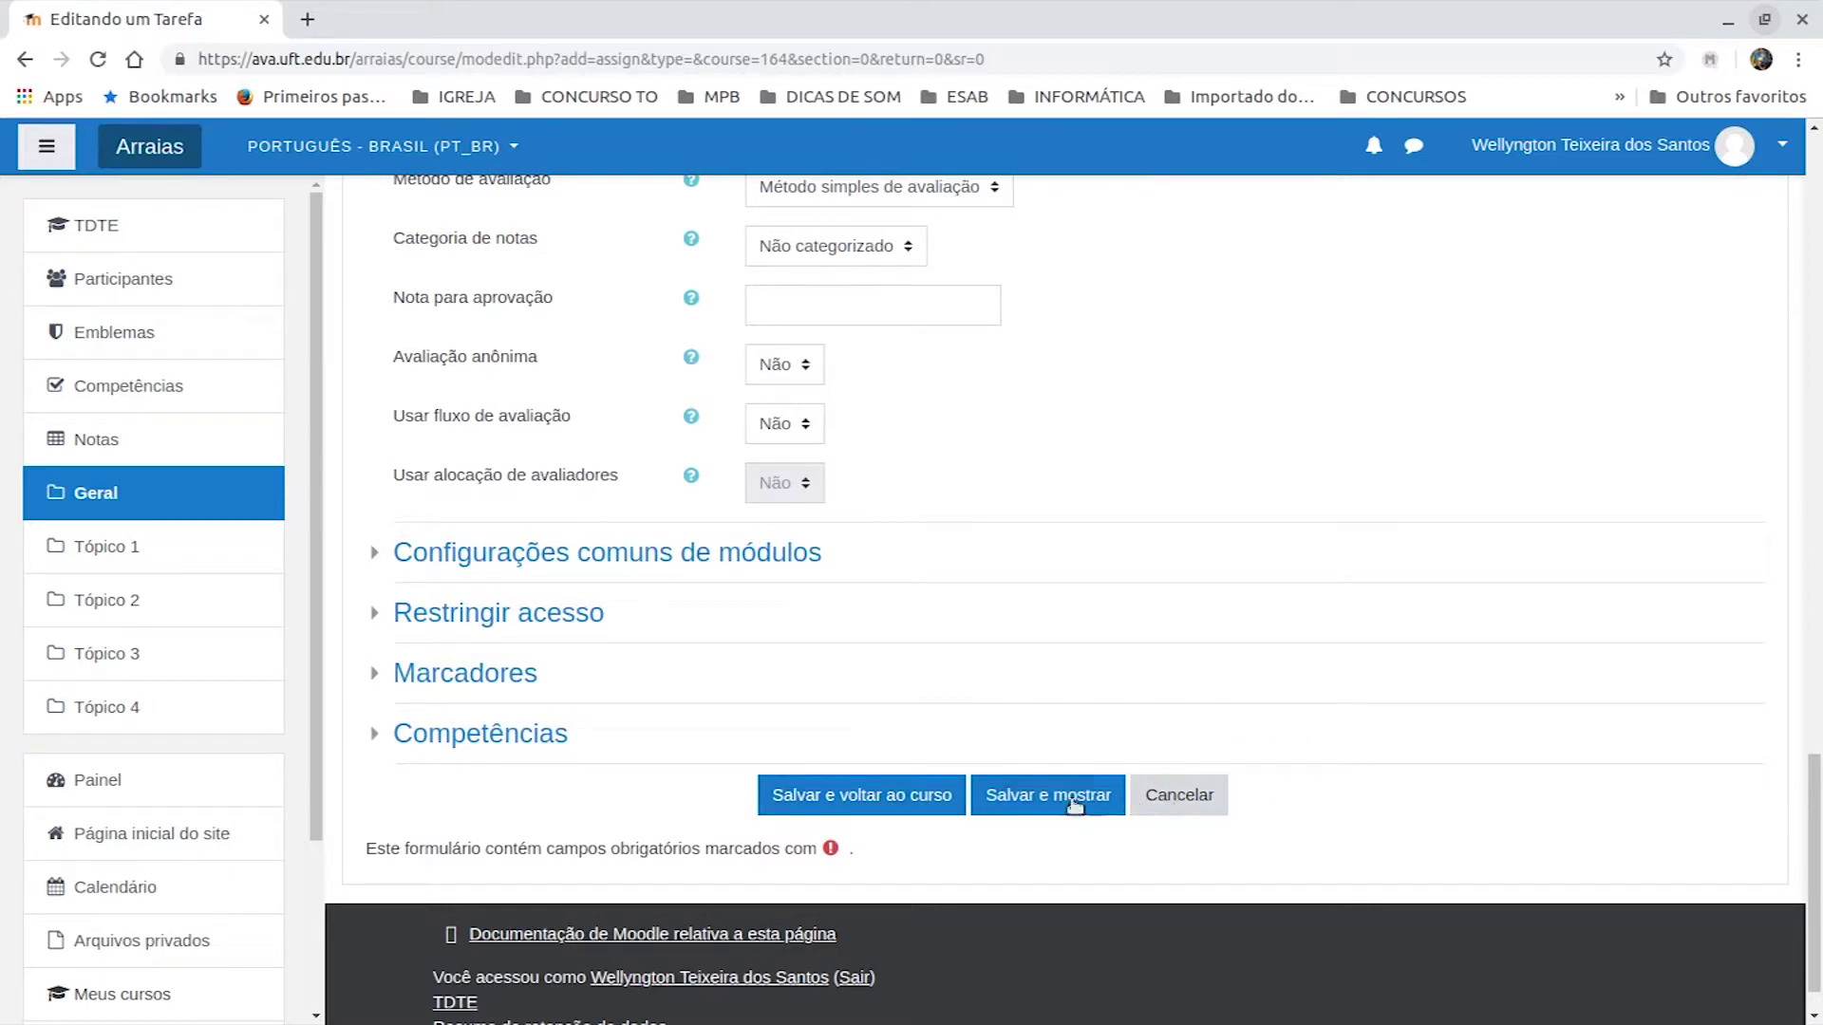
left_click(909, 805)
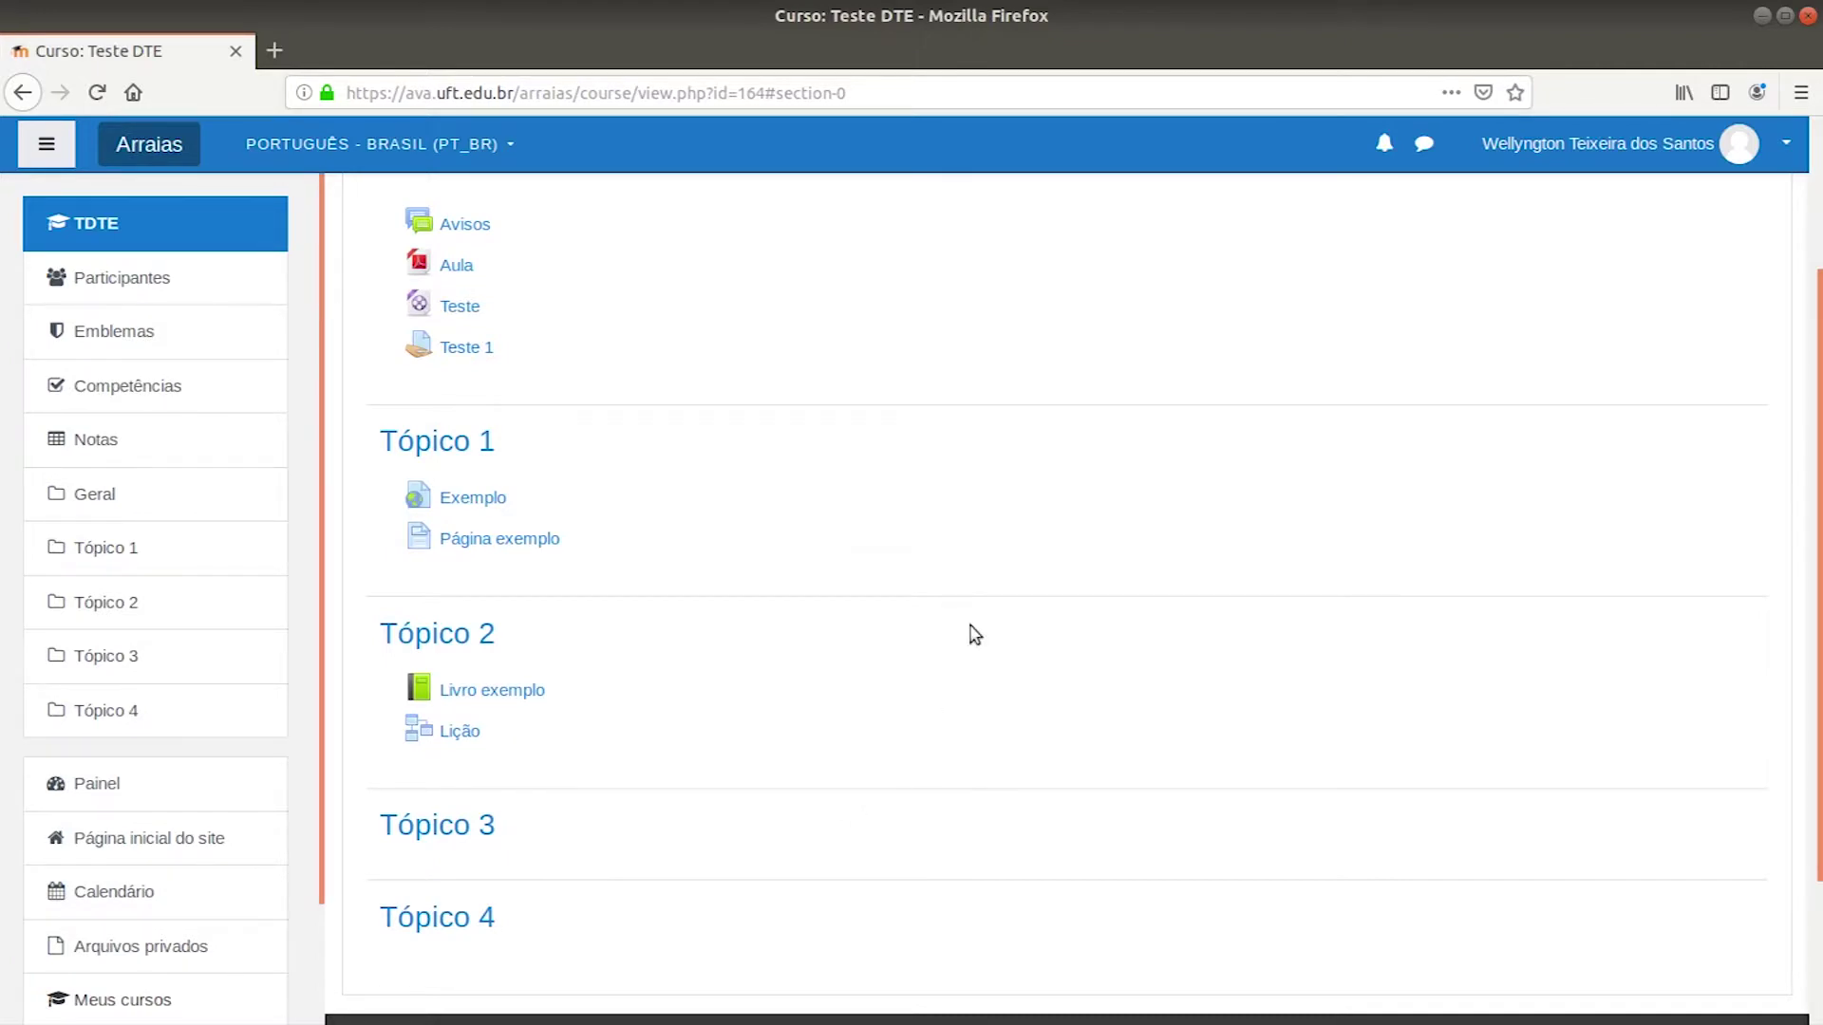
- Open the grading page for the first student listed among all submissions of the Teste 1 assignment
left_click(480, 351)
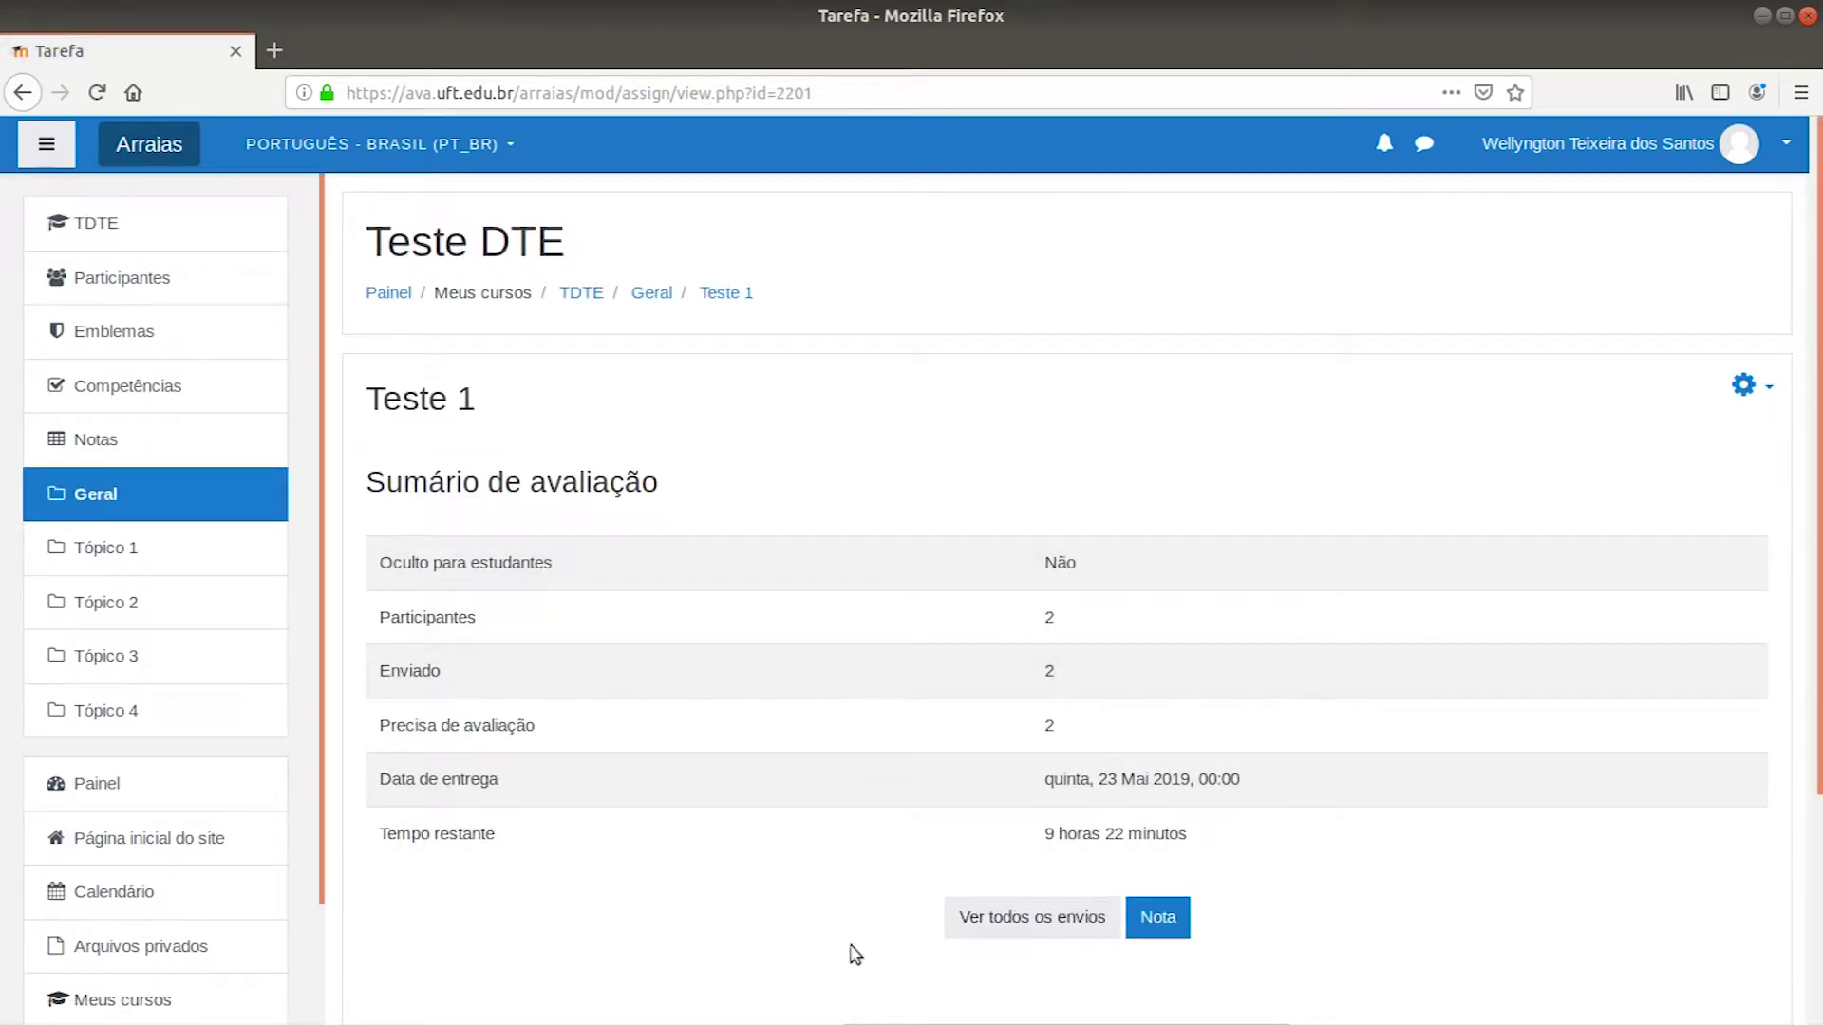
scroll(856, 957, "down", 1)
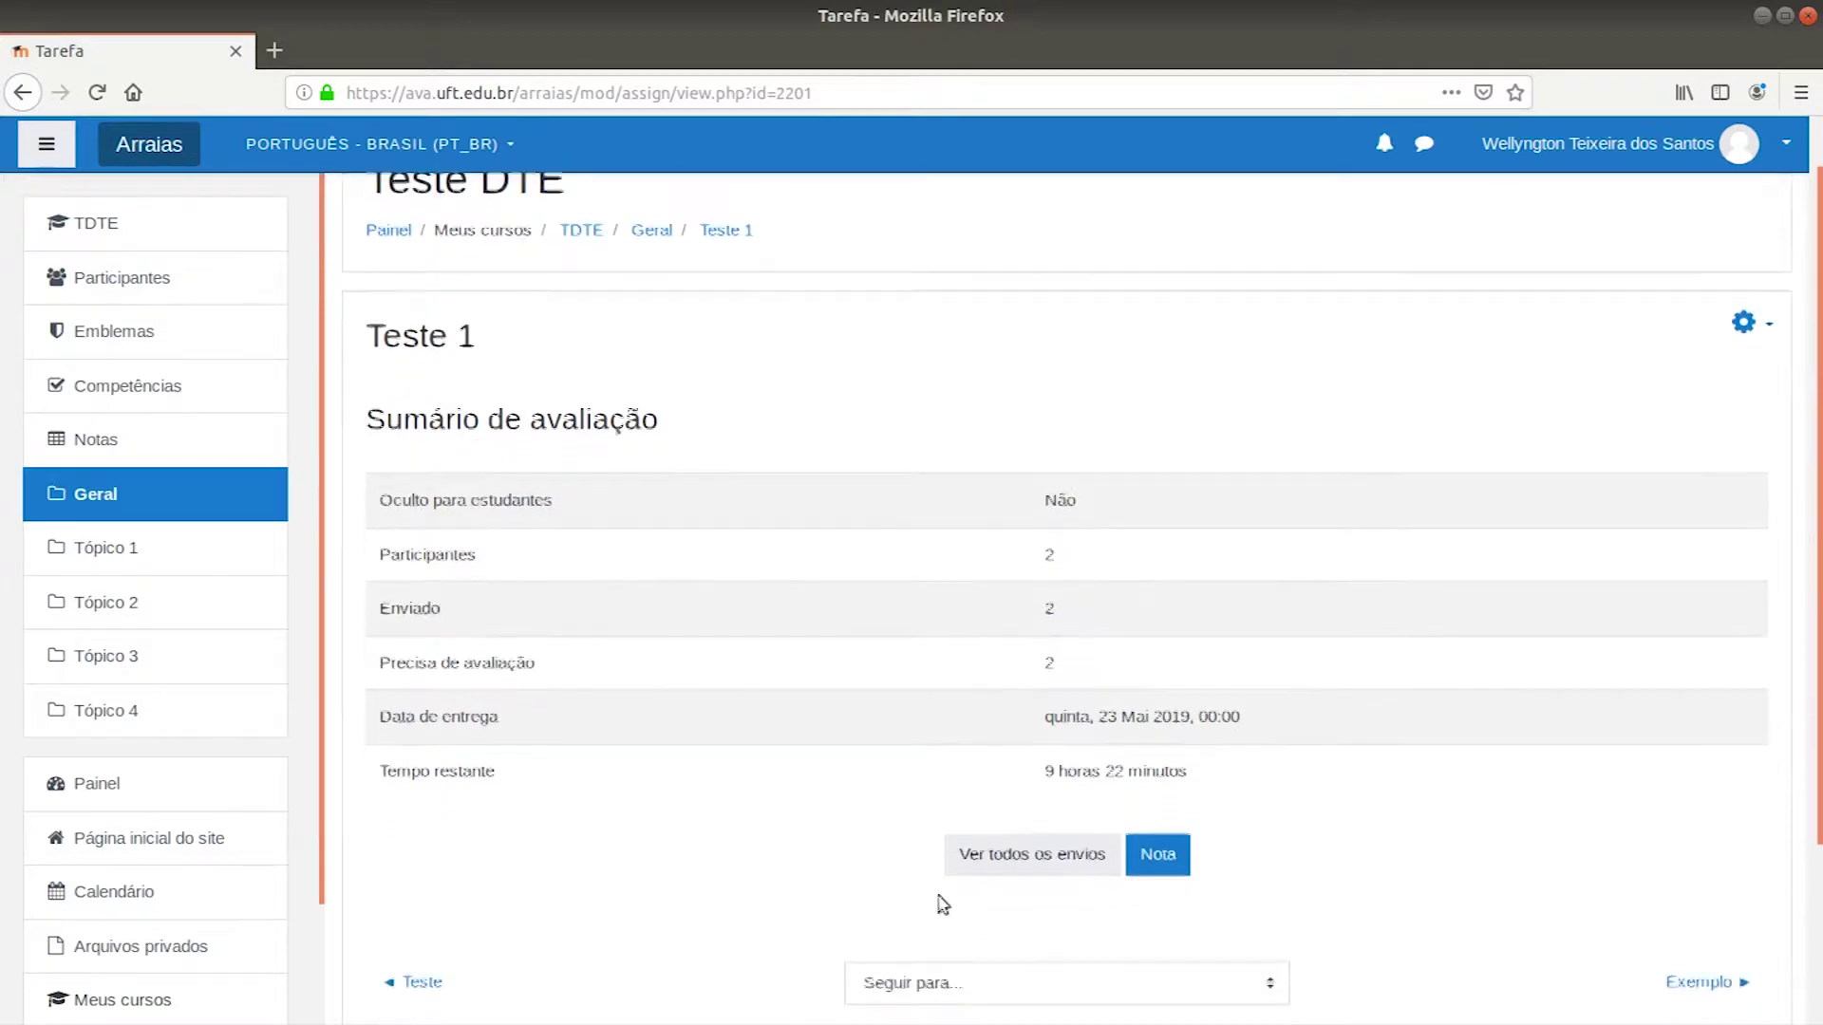
left_click(1071, 852)
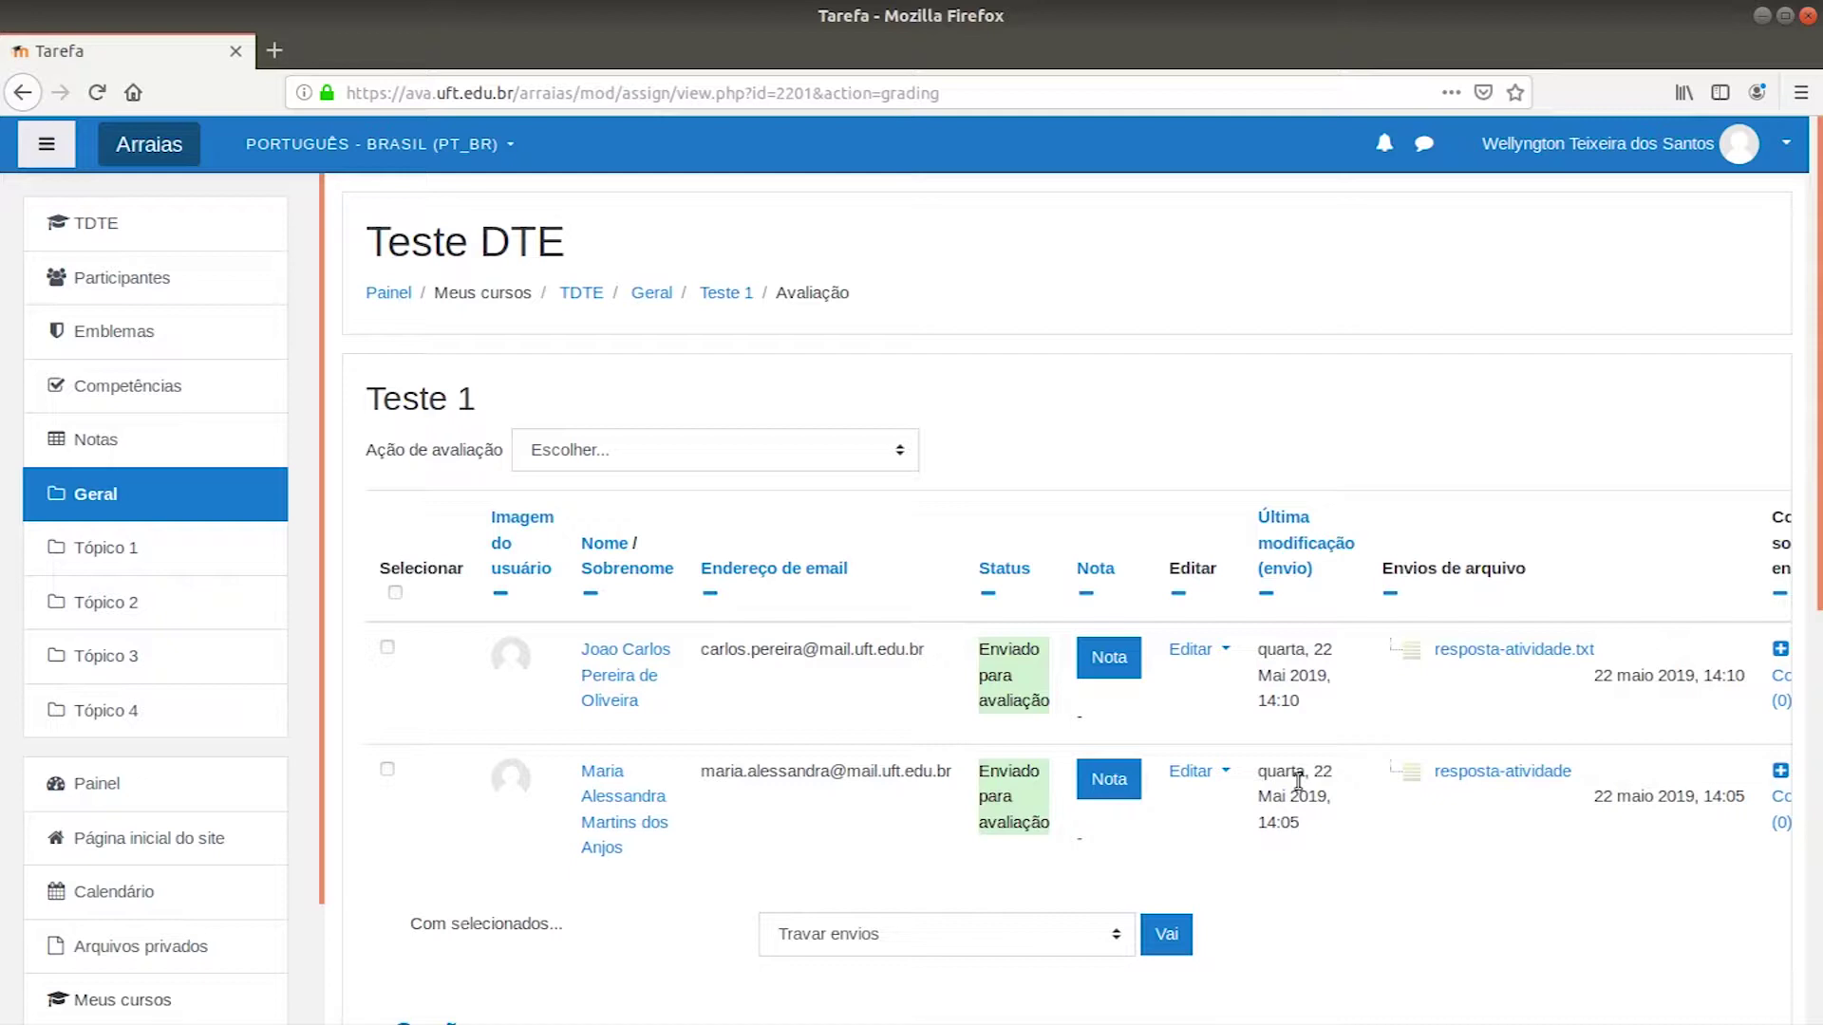
left_click(1111, 659)
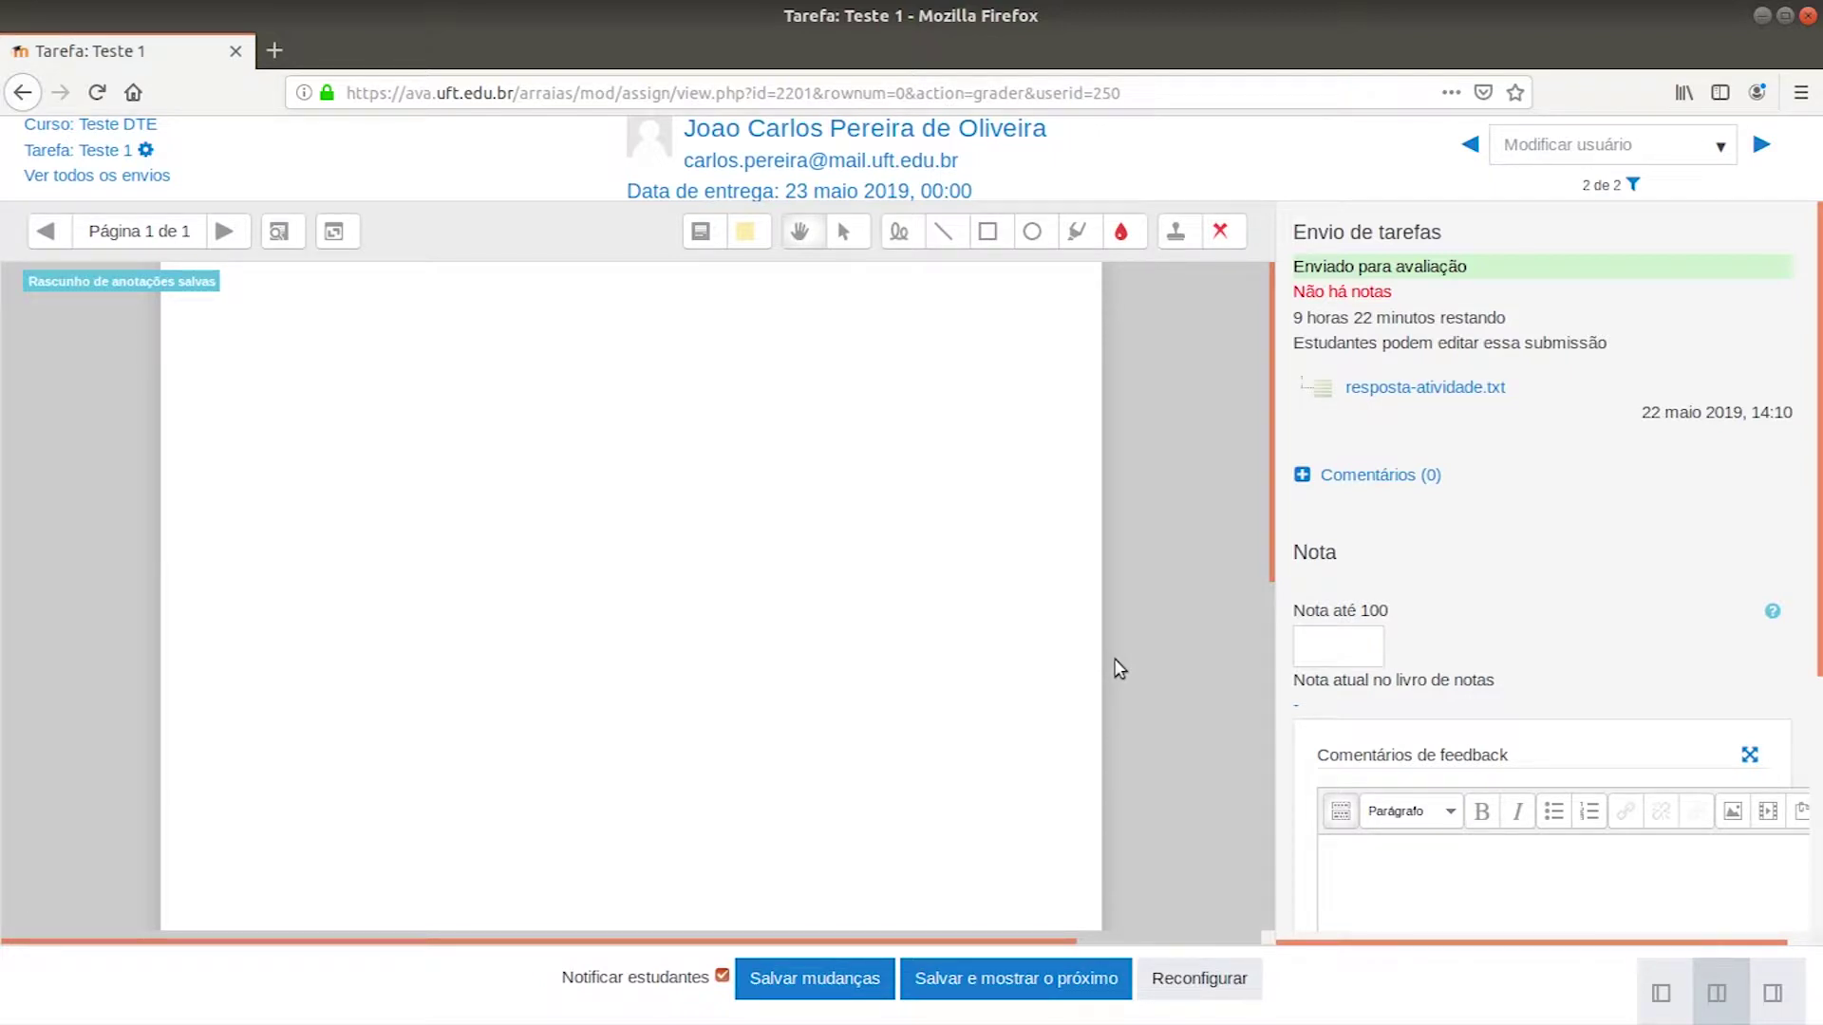
- Grade the student's submission with 90 and save the changes
left_click(1345, 646)
type("90")
scroll(1453, 783, "down", 3)
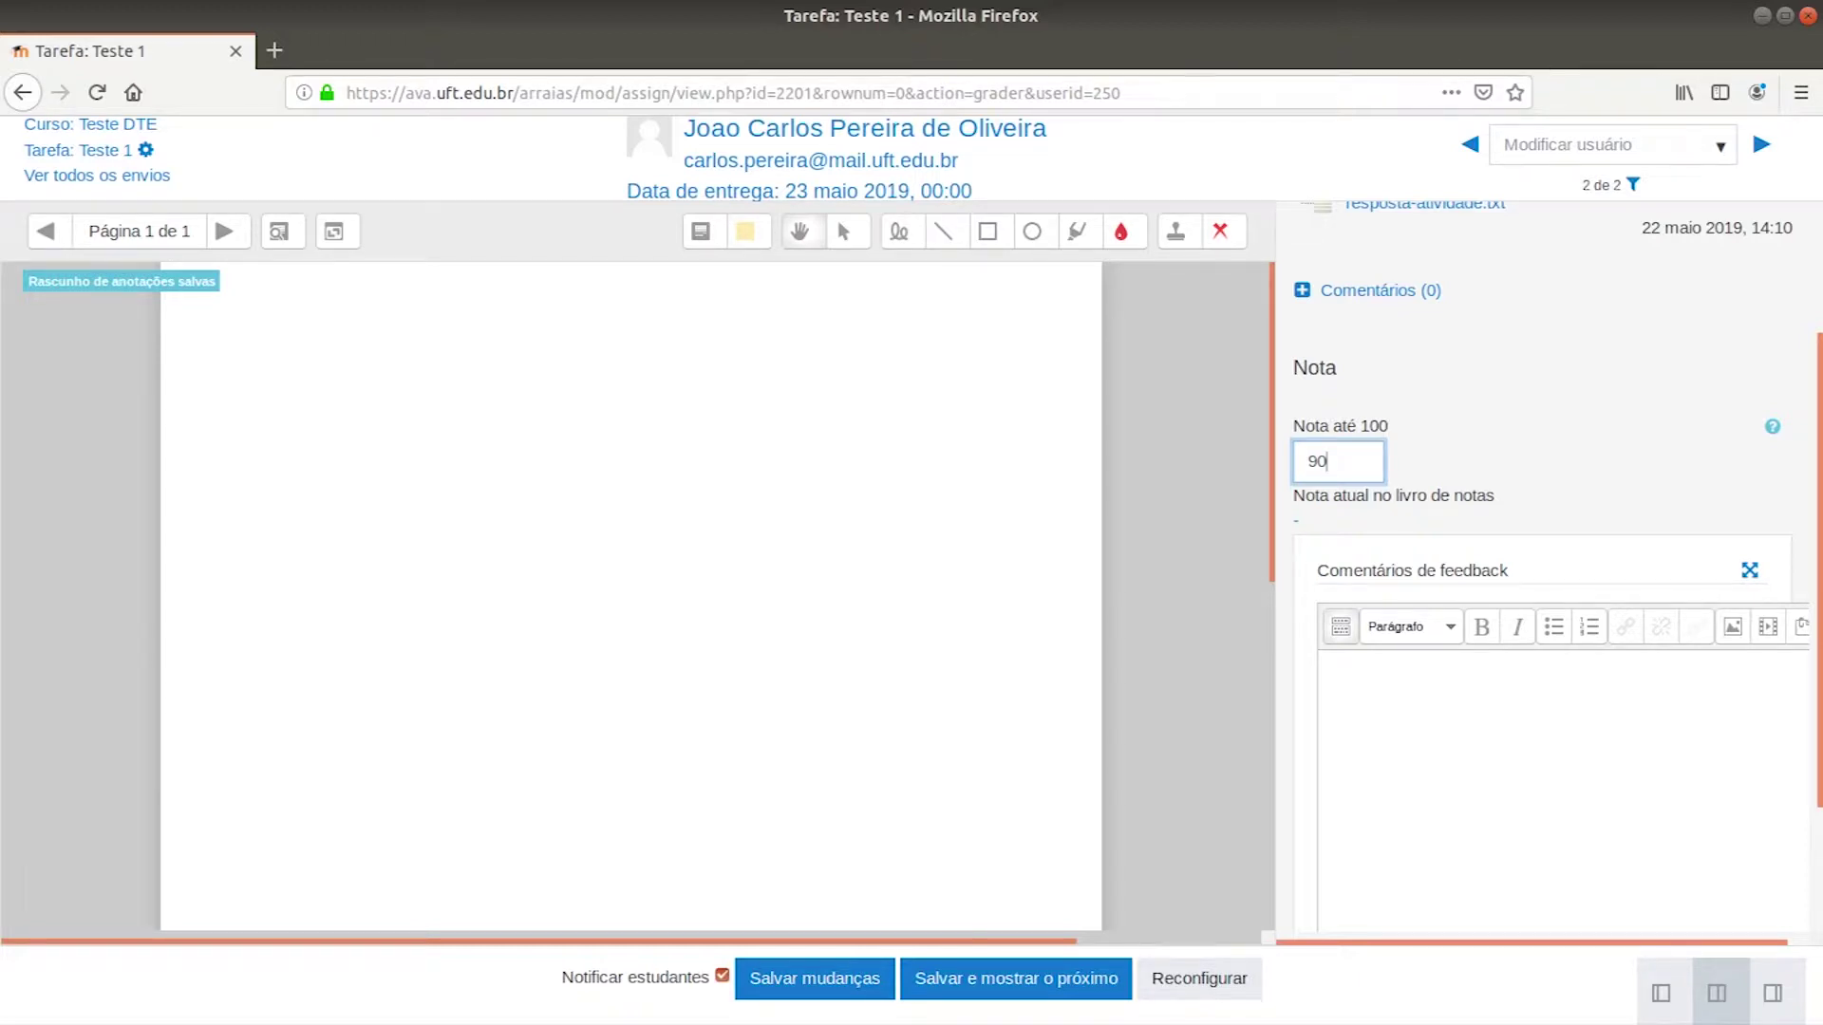
scroll(1611, 489, "up", 3)
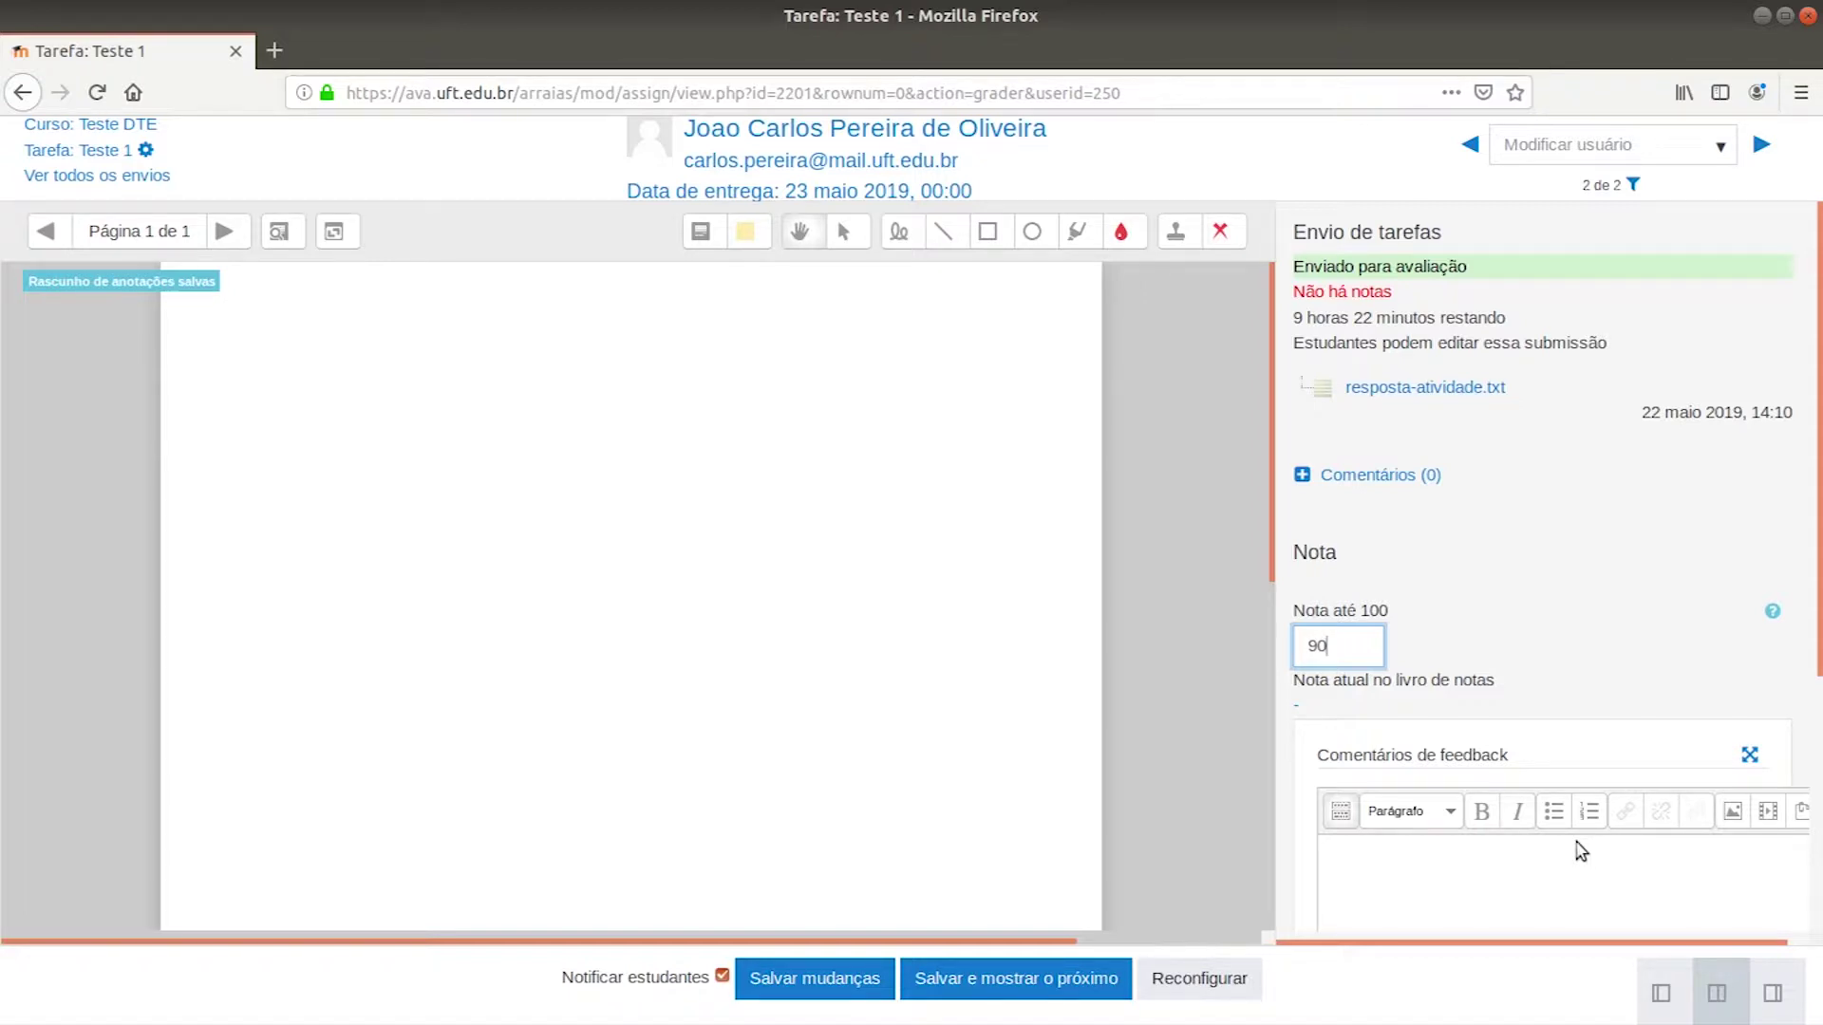
scroll(1579, 825, "down", 3)
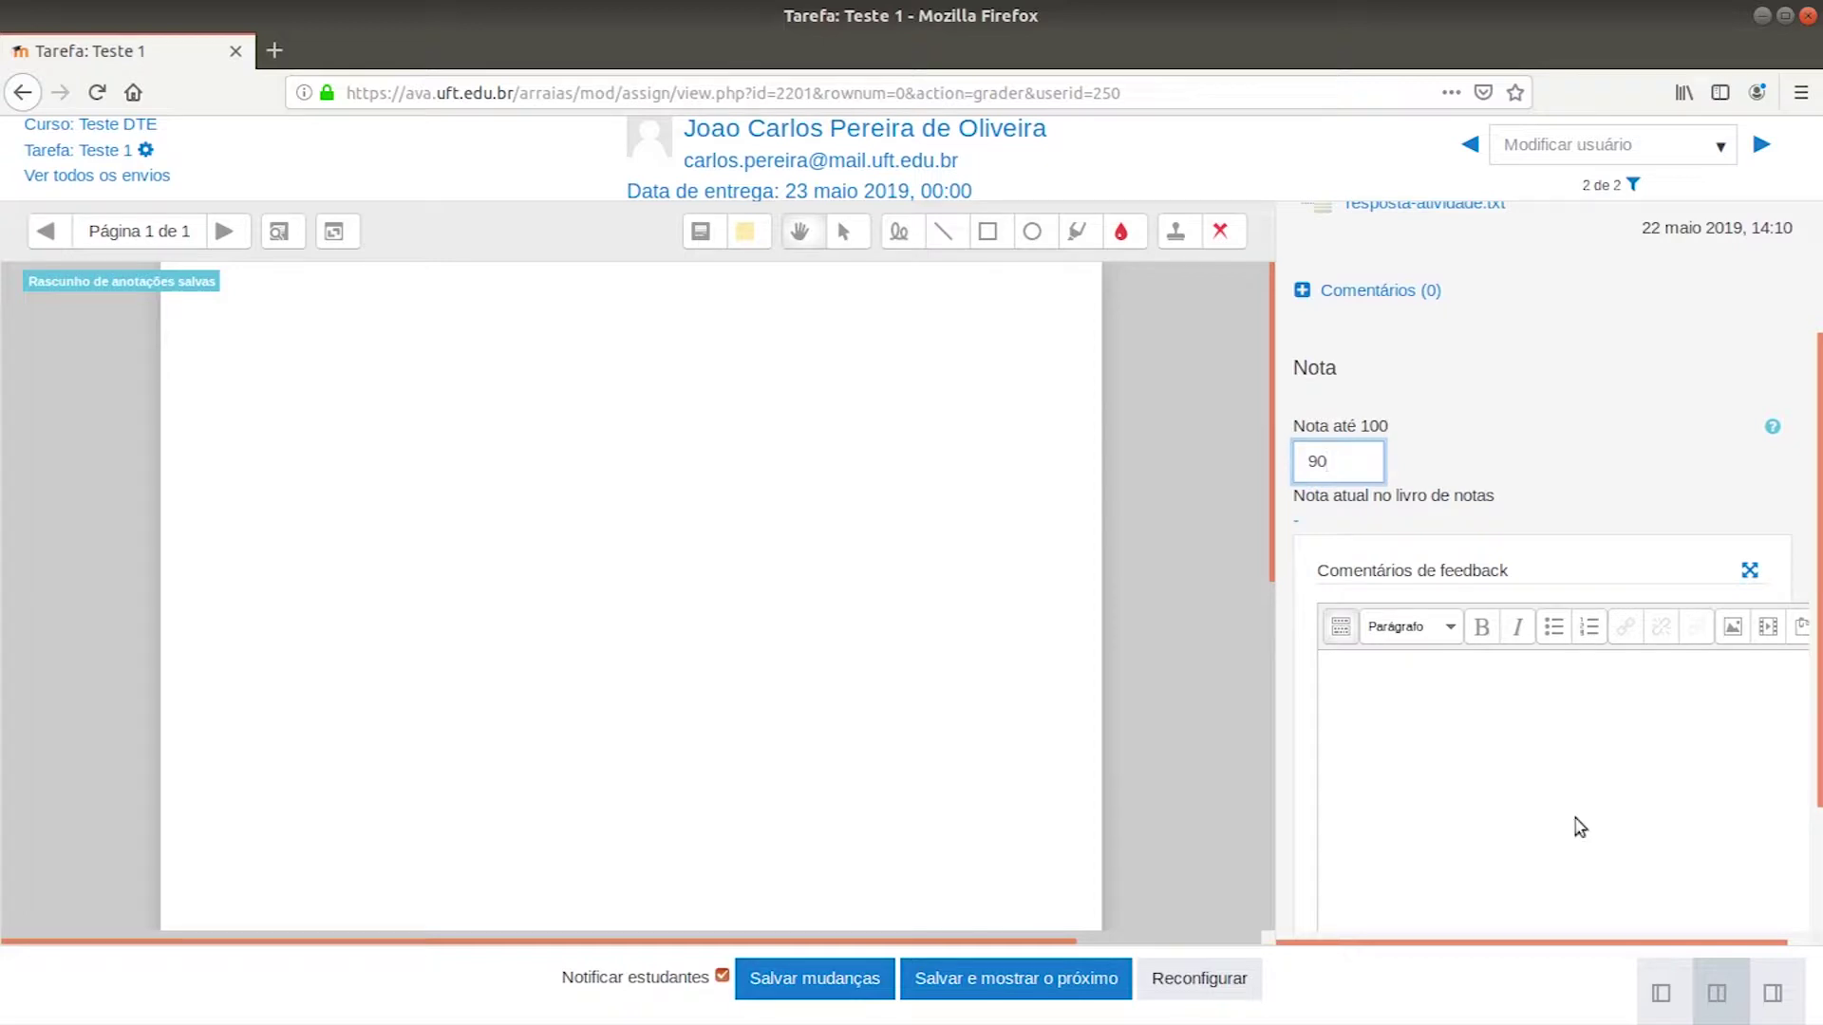
left_click(821, 992)
left_click(843, 983)
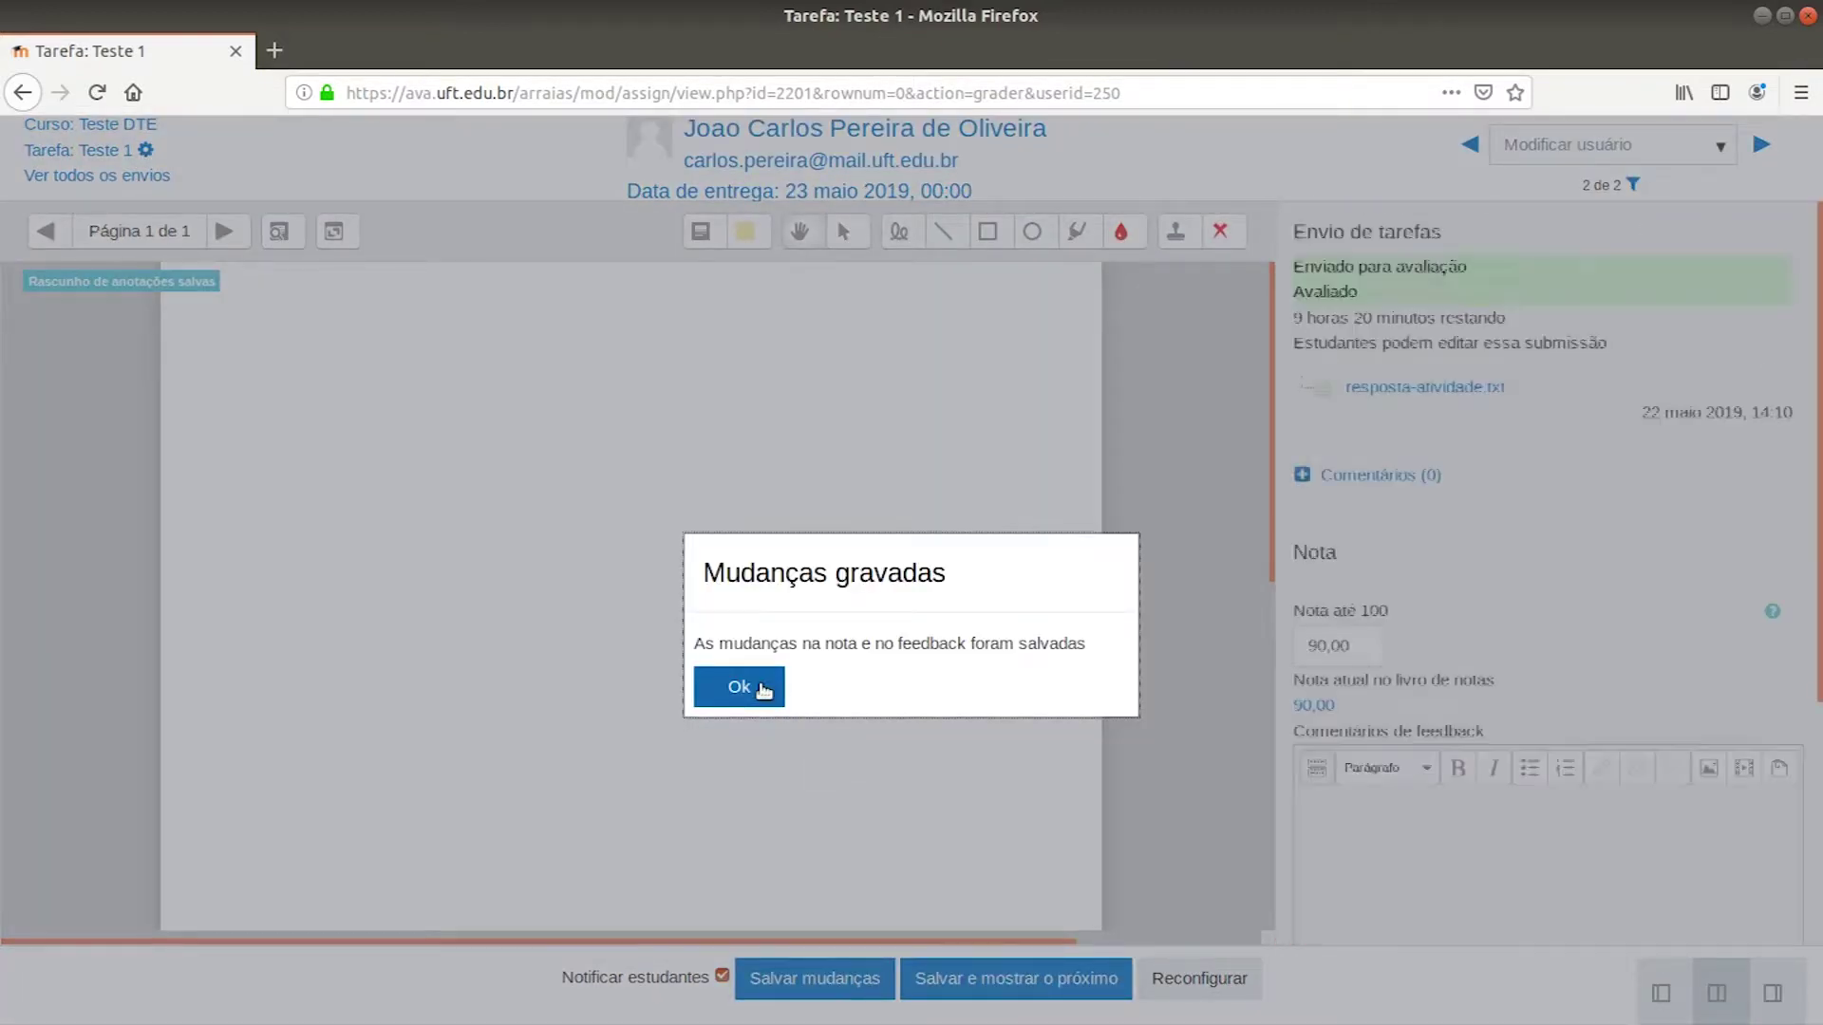
left_click(764, 690)
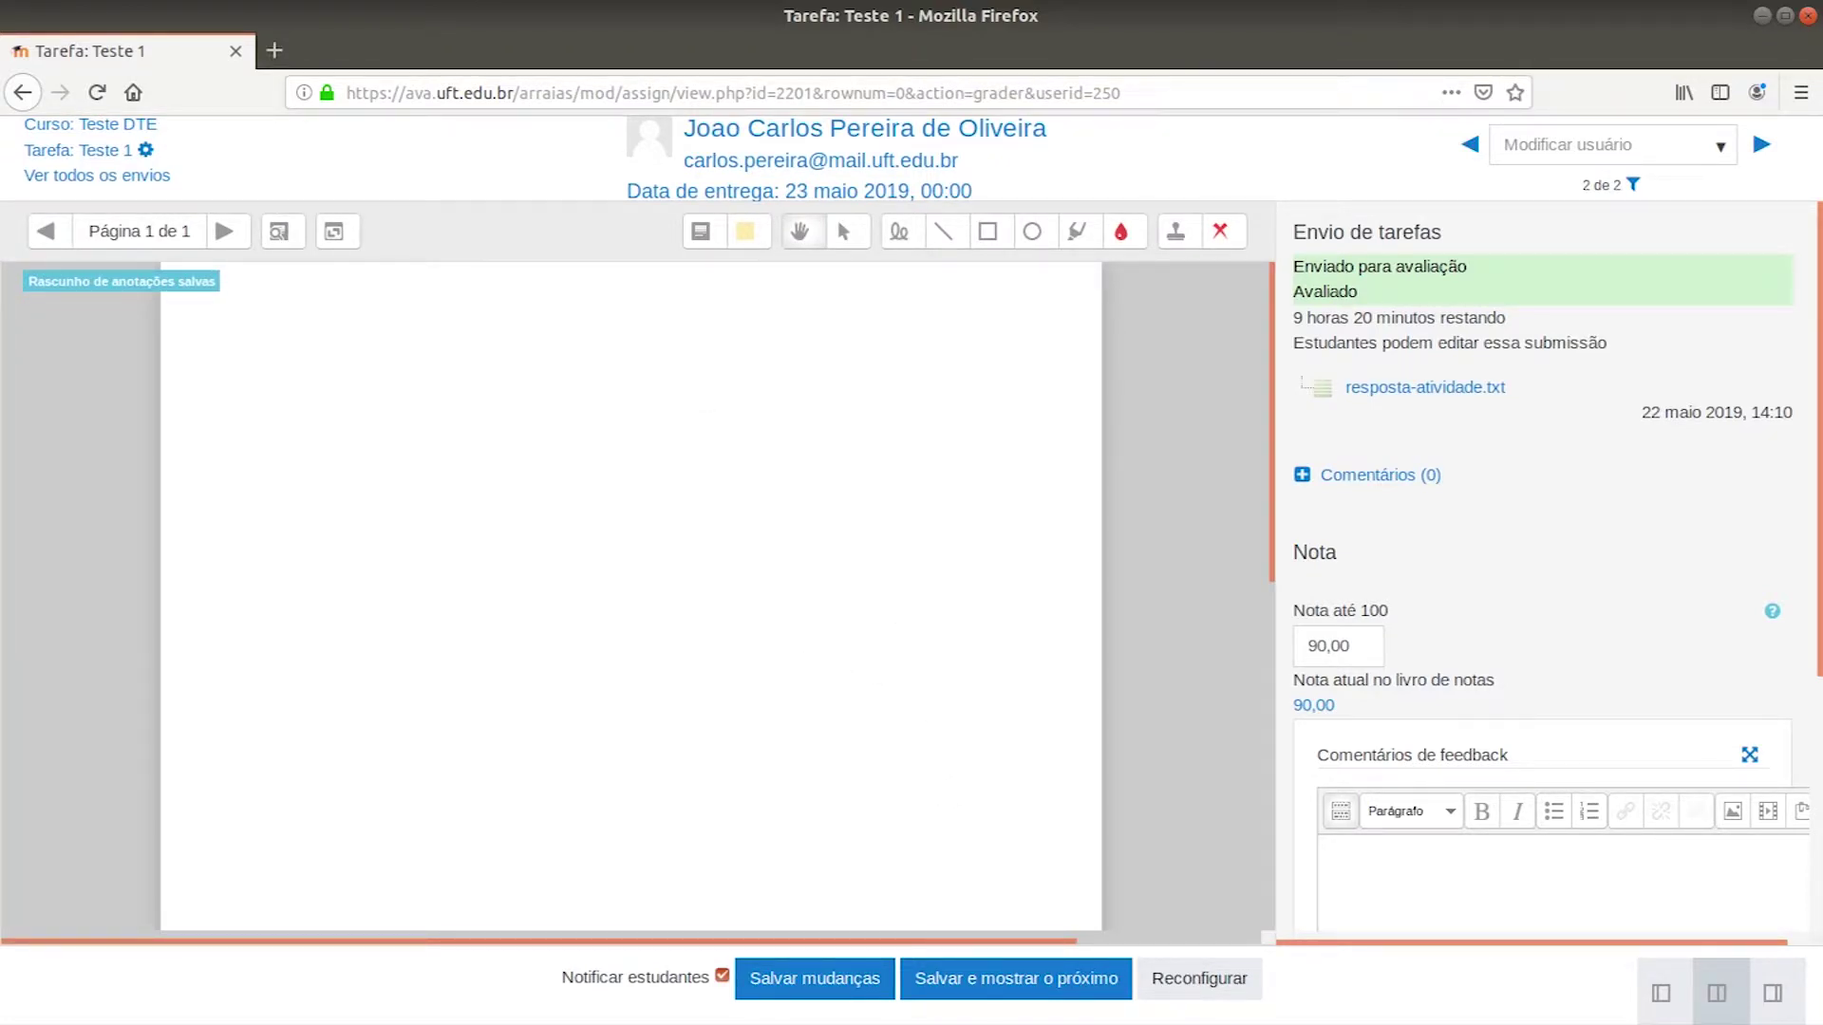
- Save the 90 grade on the student's Teste 1 submission again and close the confirmation
left_click(841, 982)
left_click(716, 685)
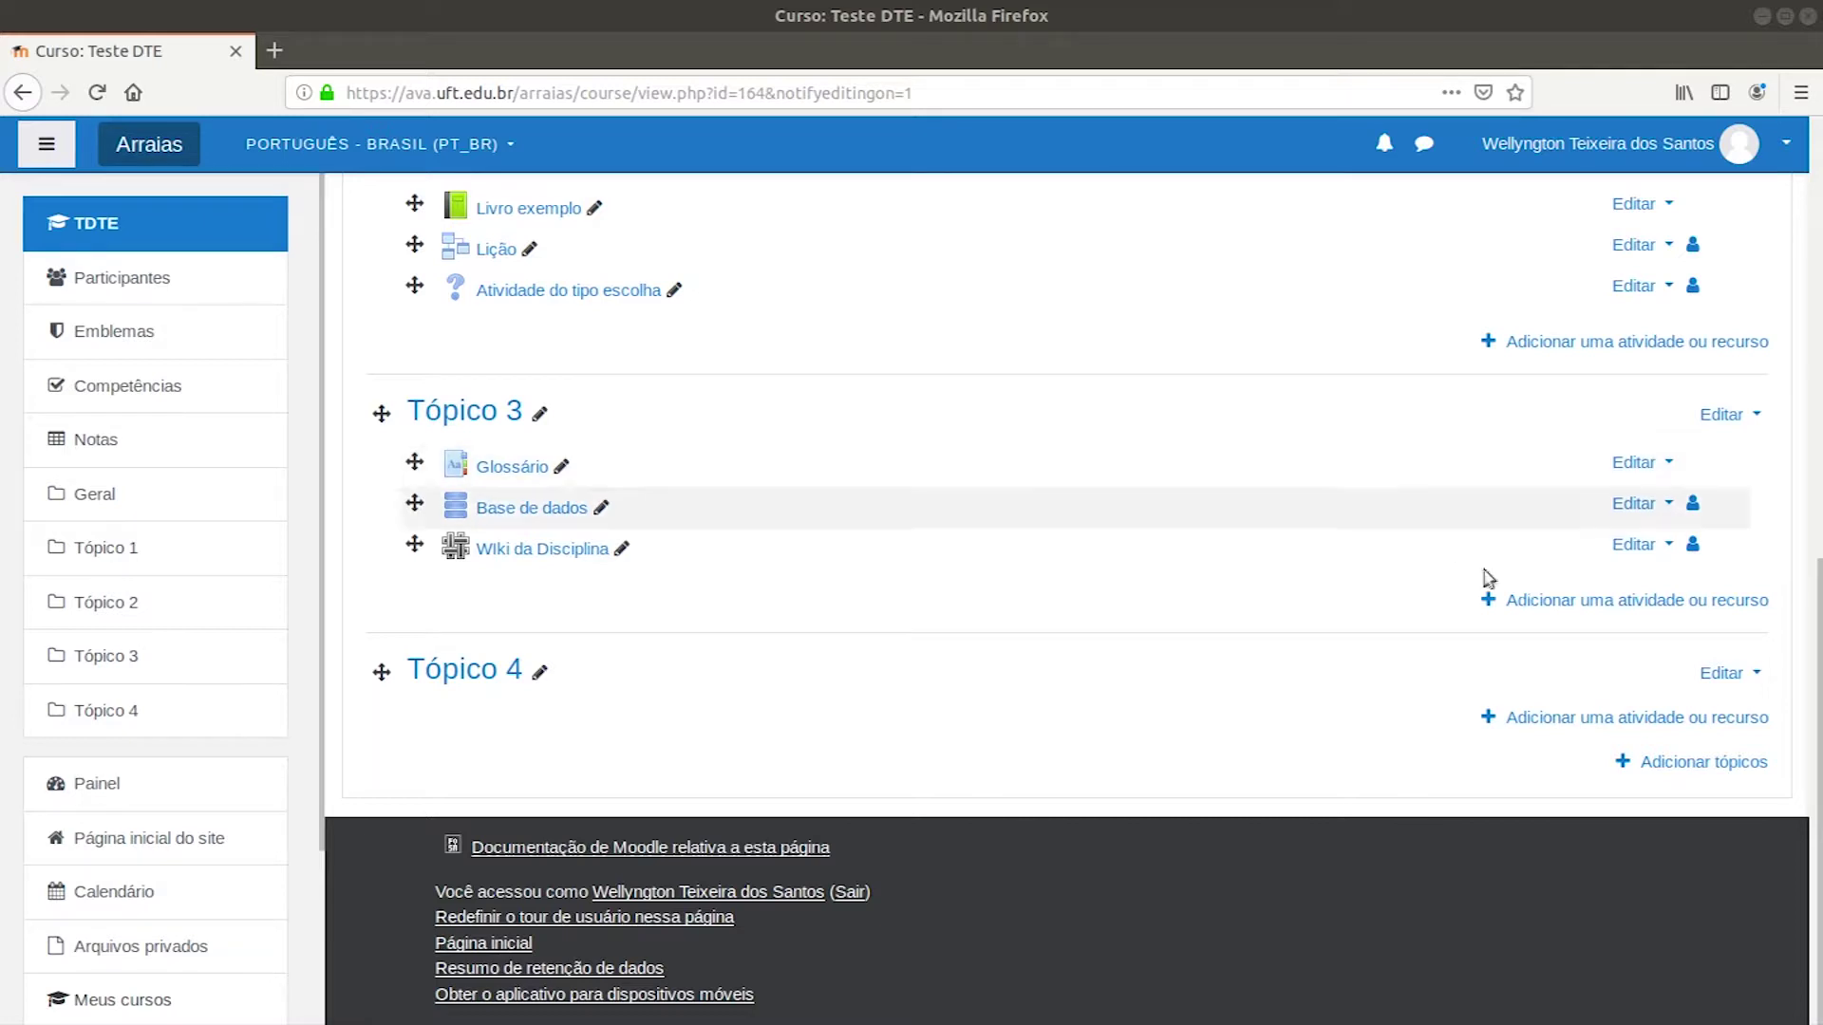
- Add a Laboratório de Avaliação activity to Tópico 3 and name it Avaliação por pares
left_click(1599, 601)
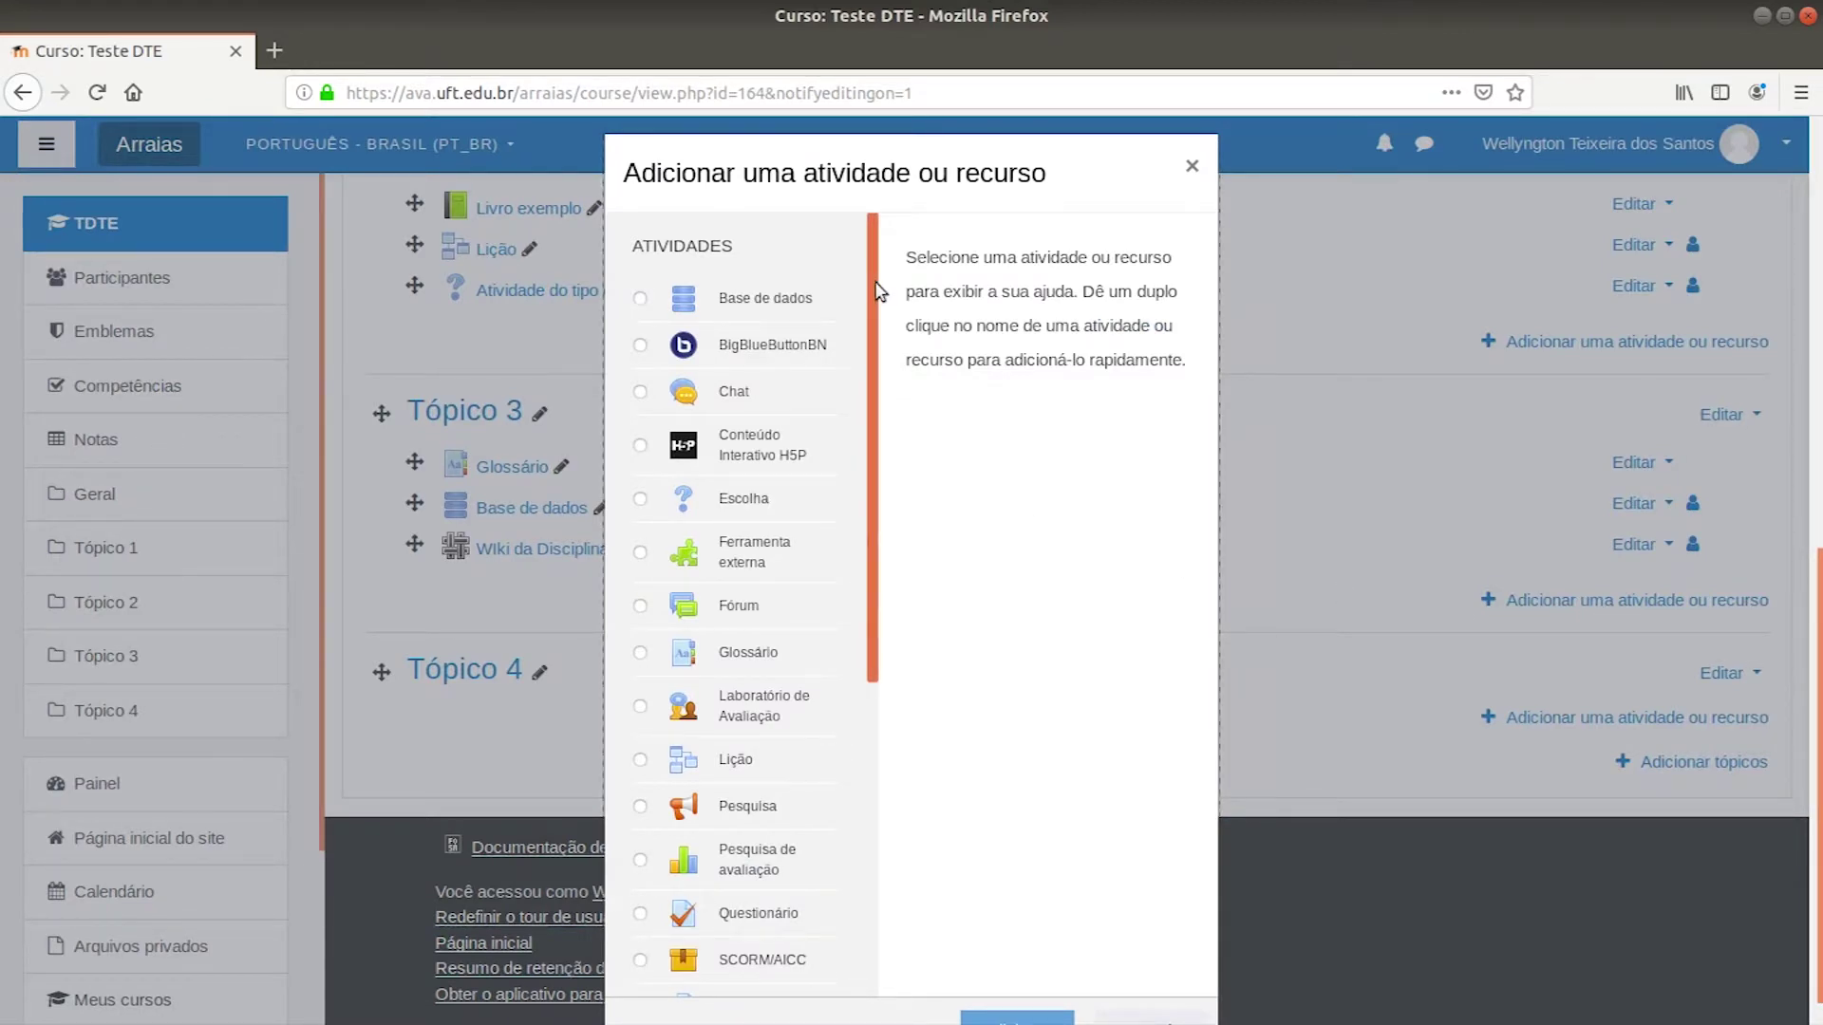
scroll(880, 291, "down", 3)
left_click(774, 568)
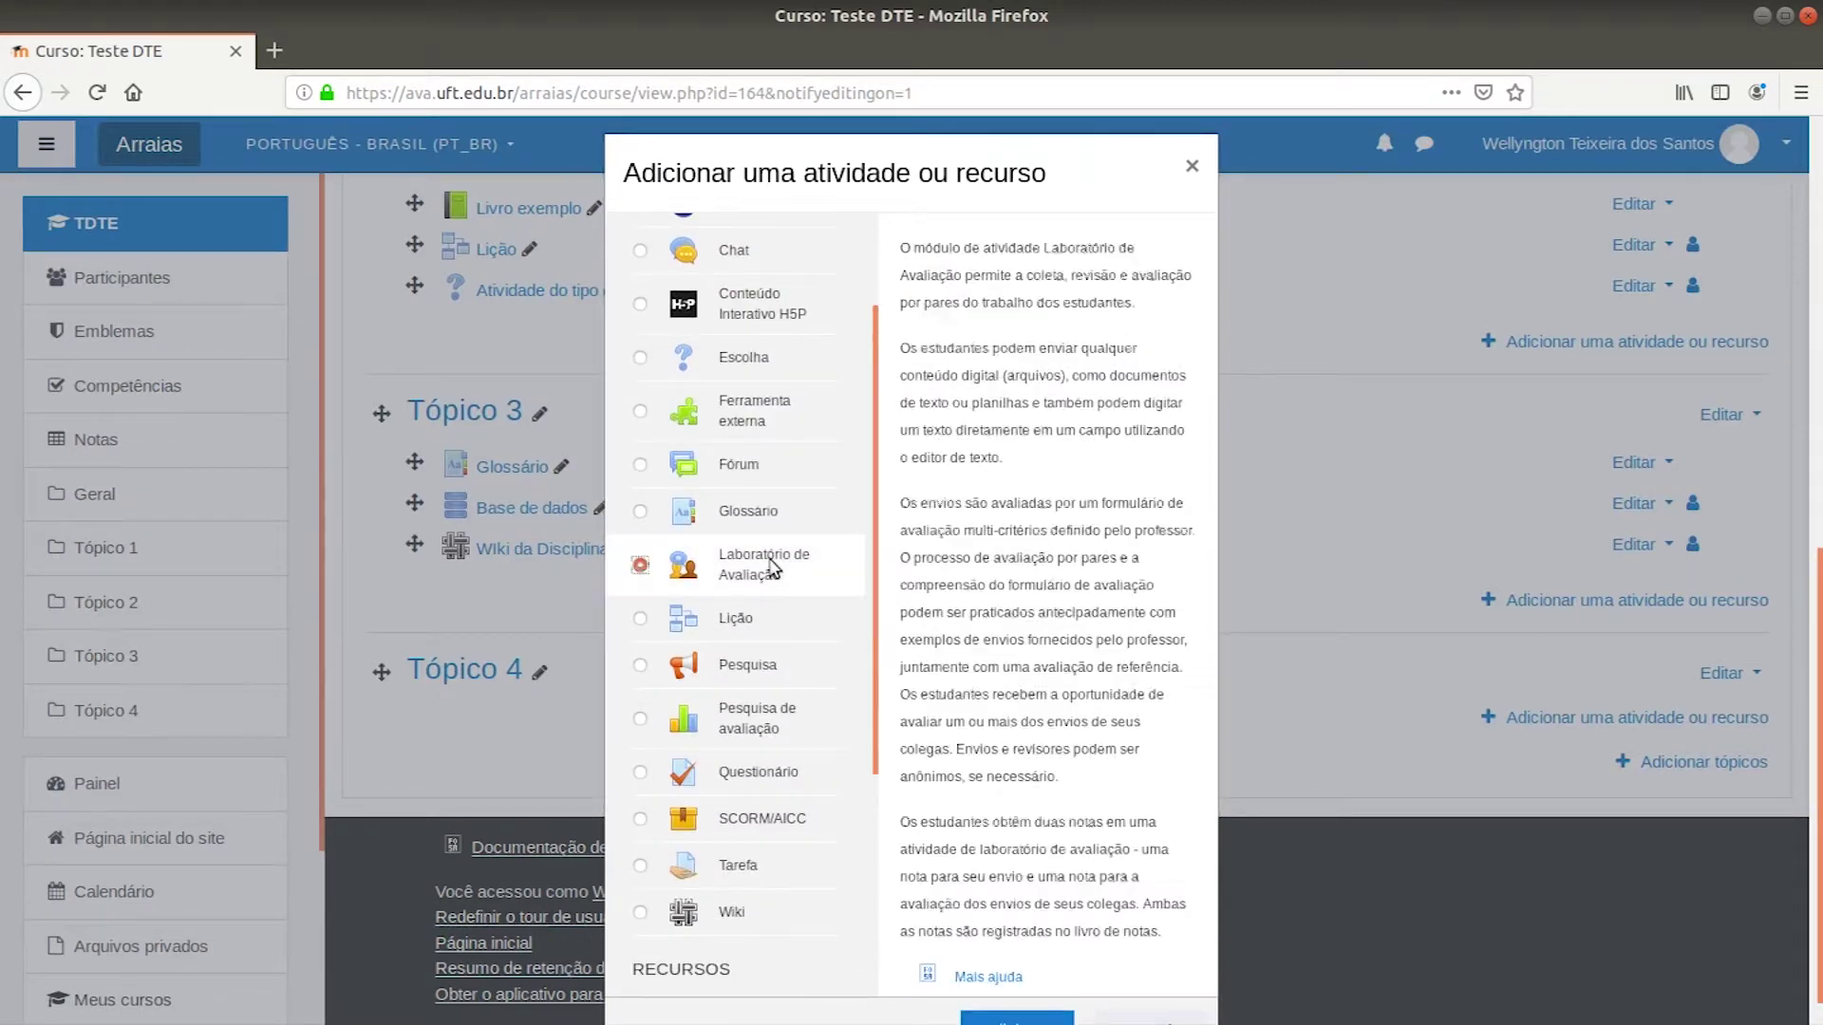
scroll(1062, 696, "down", 1)
left_click(1034, 1001)
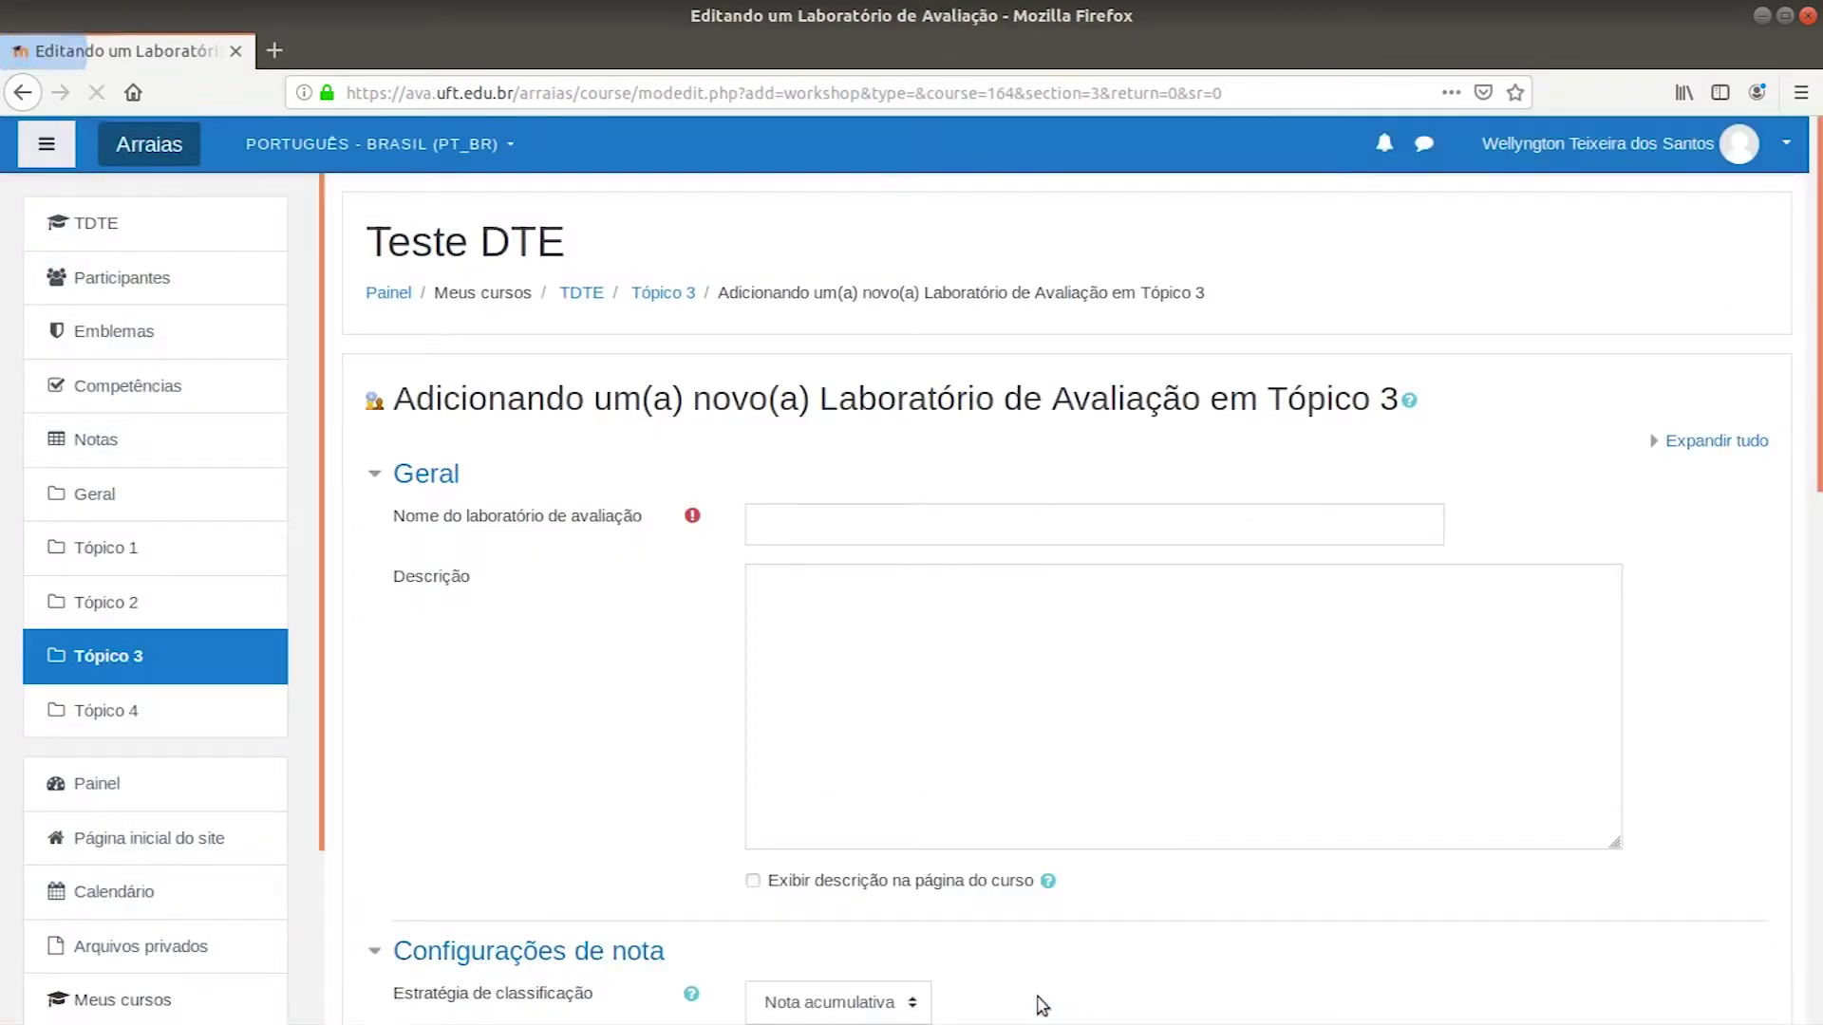
left_click(880, 522)
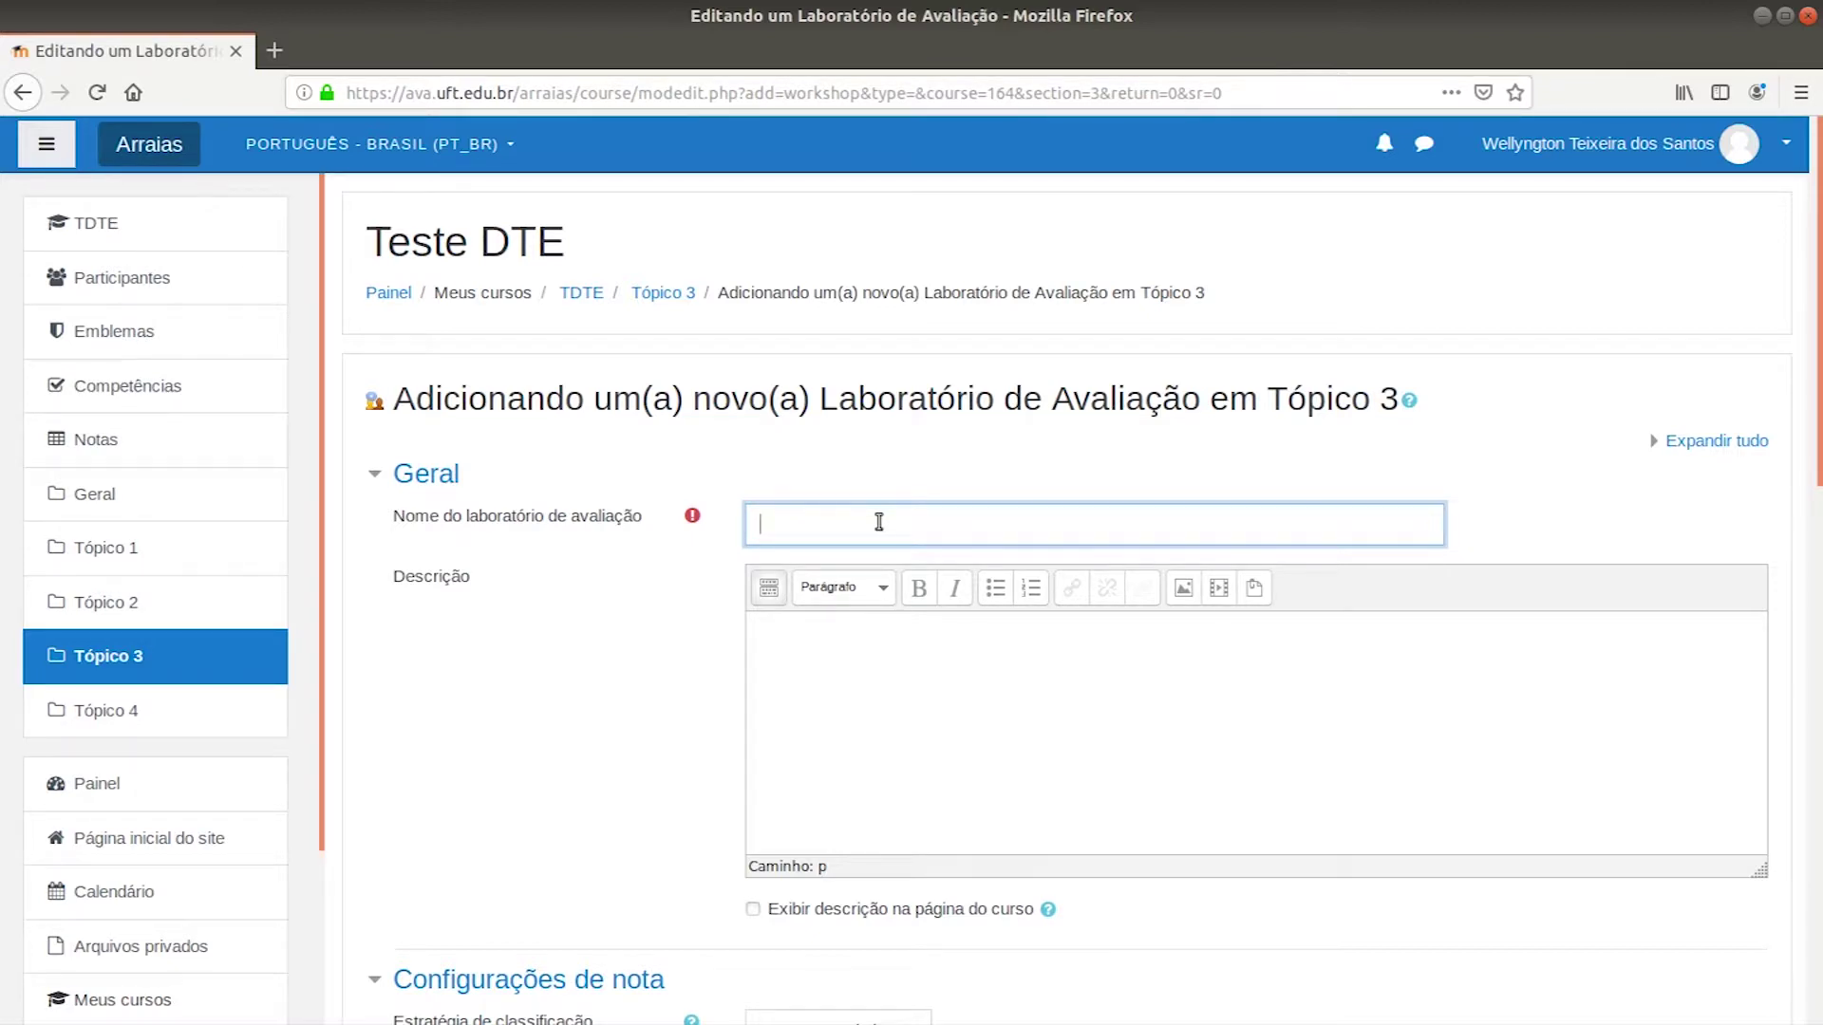
type("Avaliação por pares")
- Keep Nota acumulativa as the grading strategy and set the passing grades to 50 for submission and 10 for assessment
scroll(1067, 741, "down", 5)
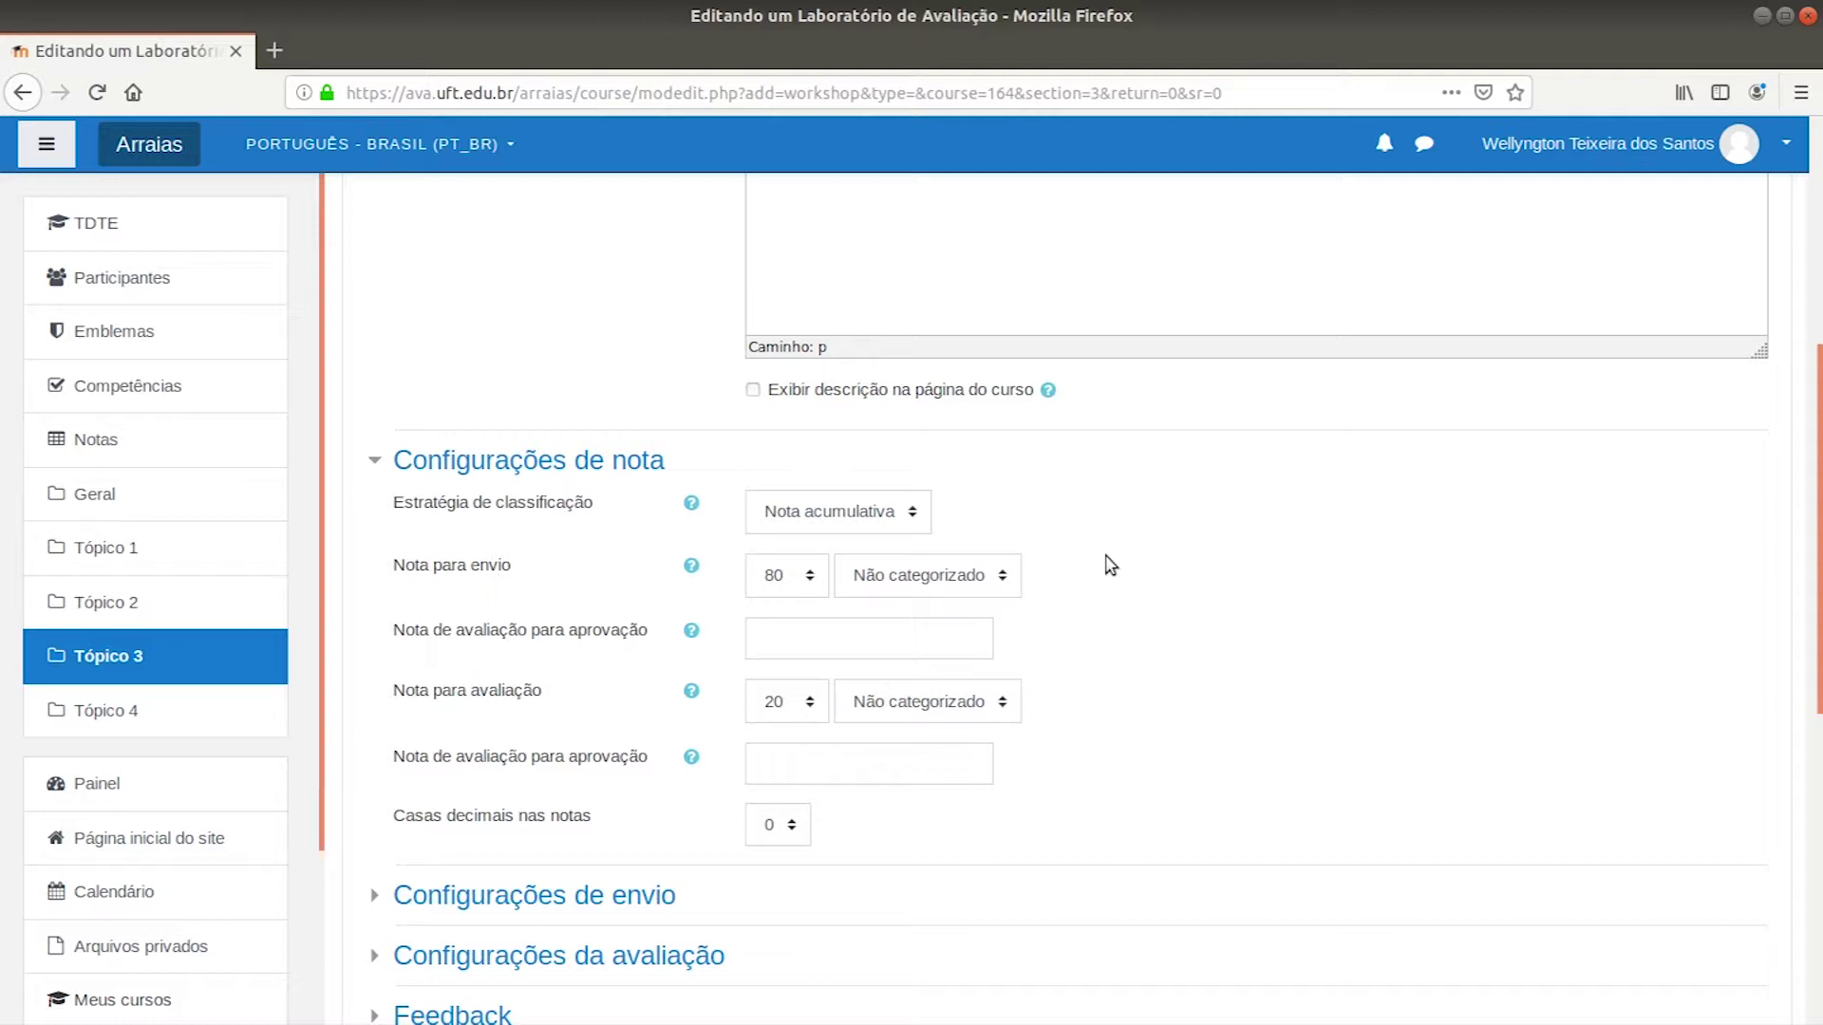
left_click(916, 517)
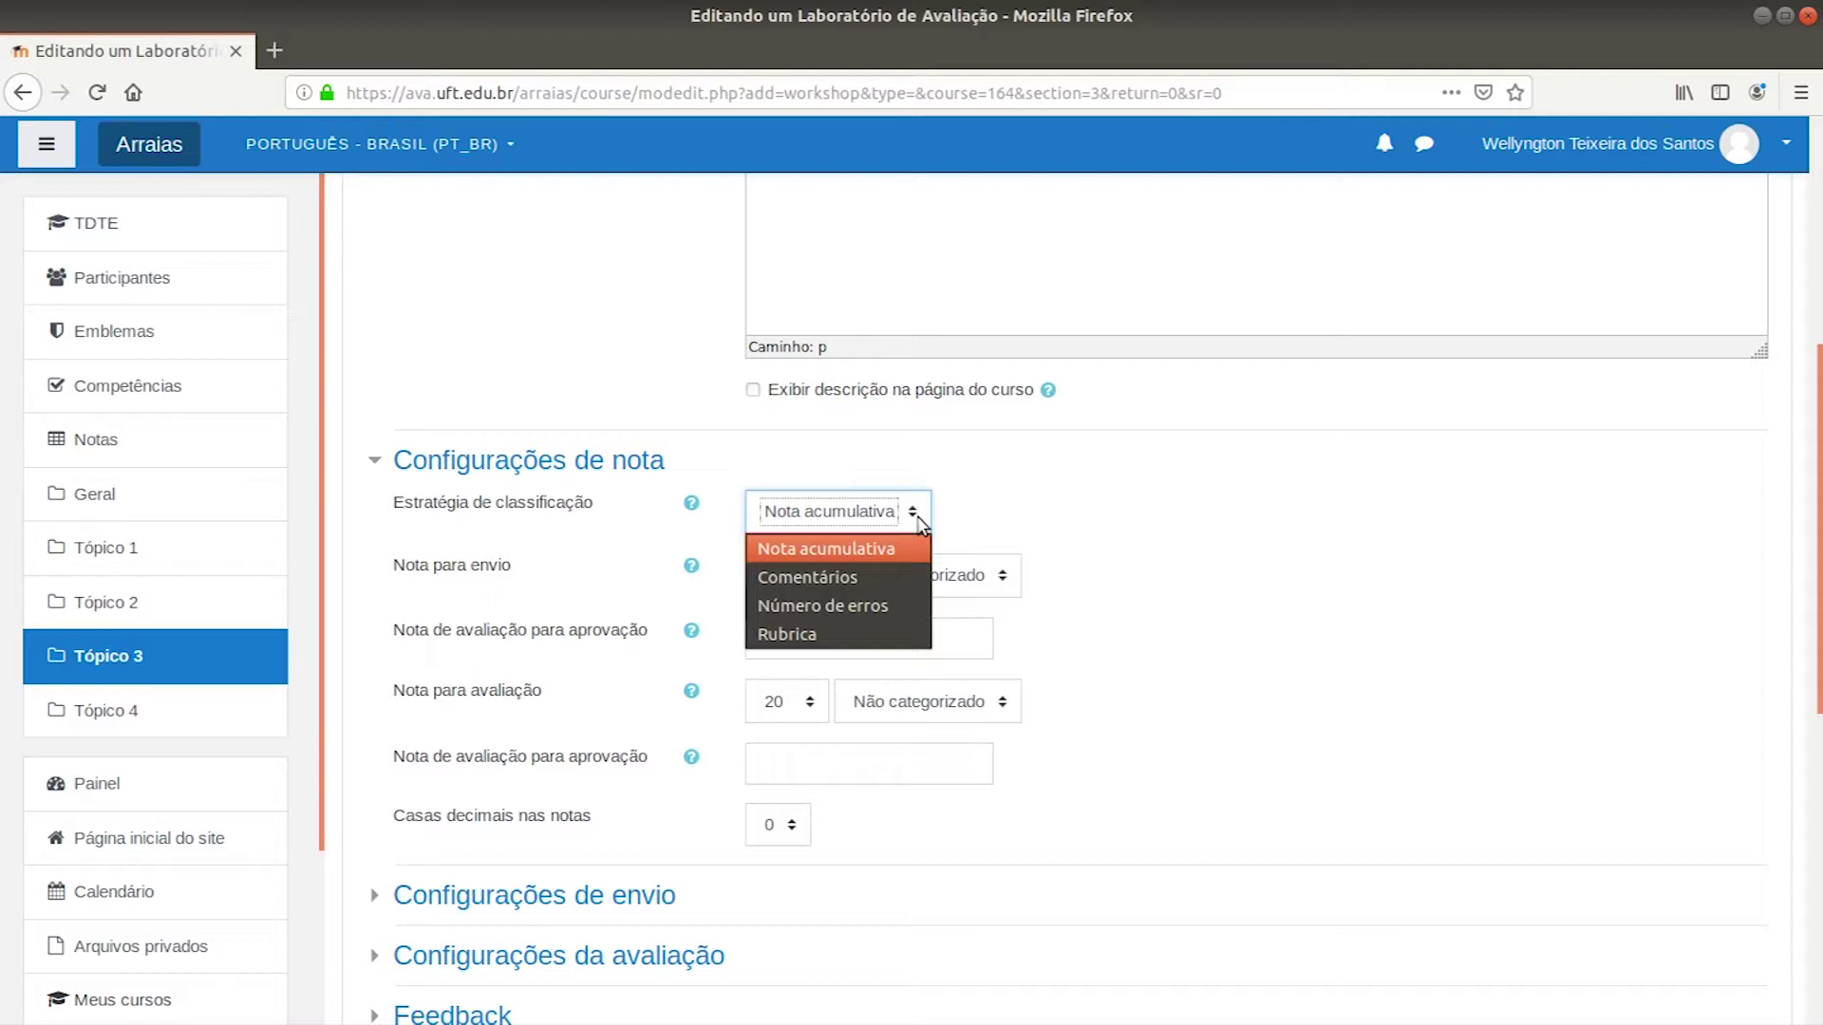
left_click(1130, 581)
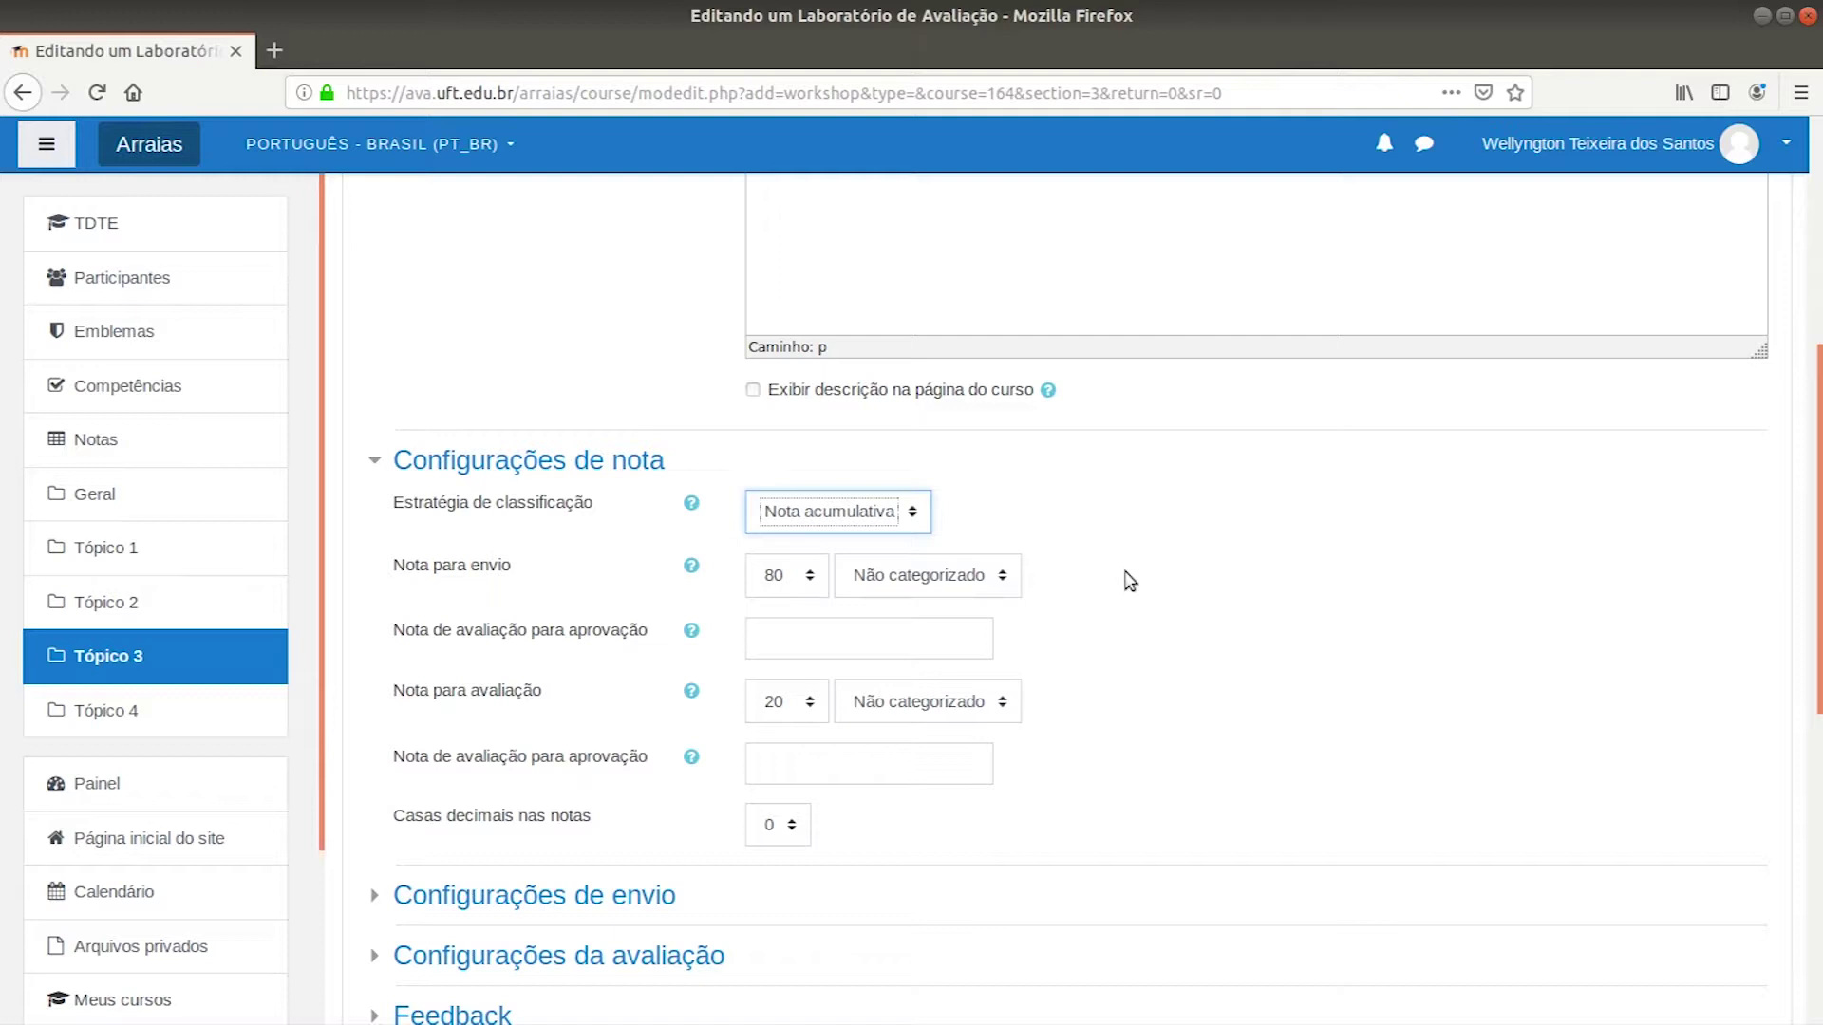
left_click(826, 638)
type("50")
left_click(827, 764)
type("10")
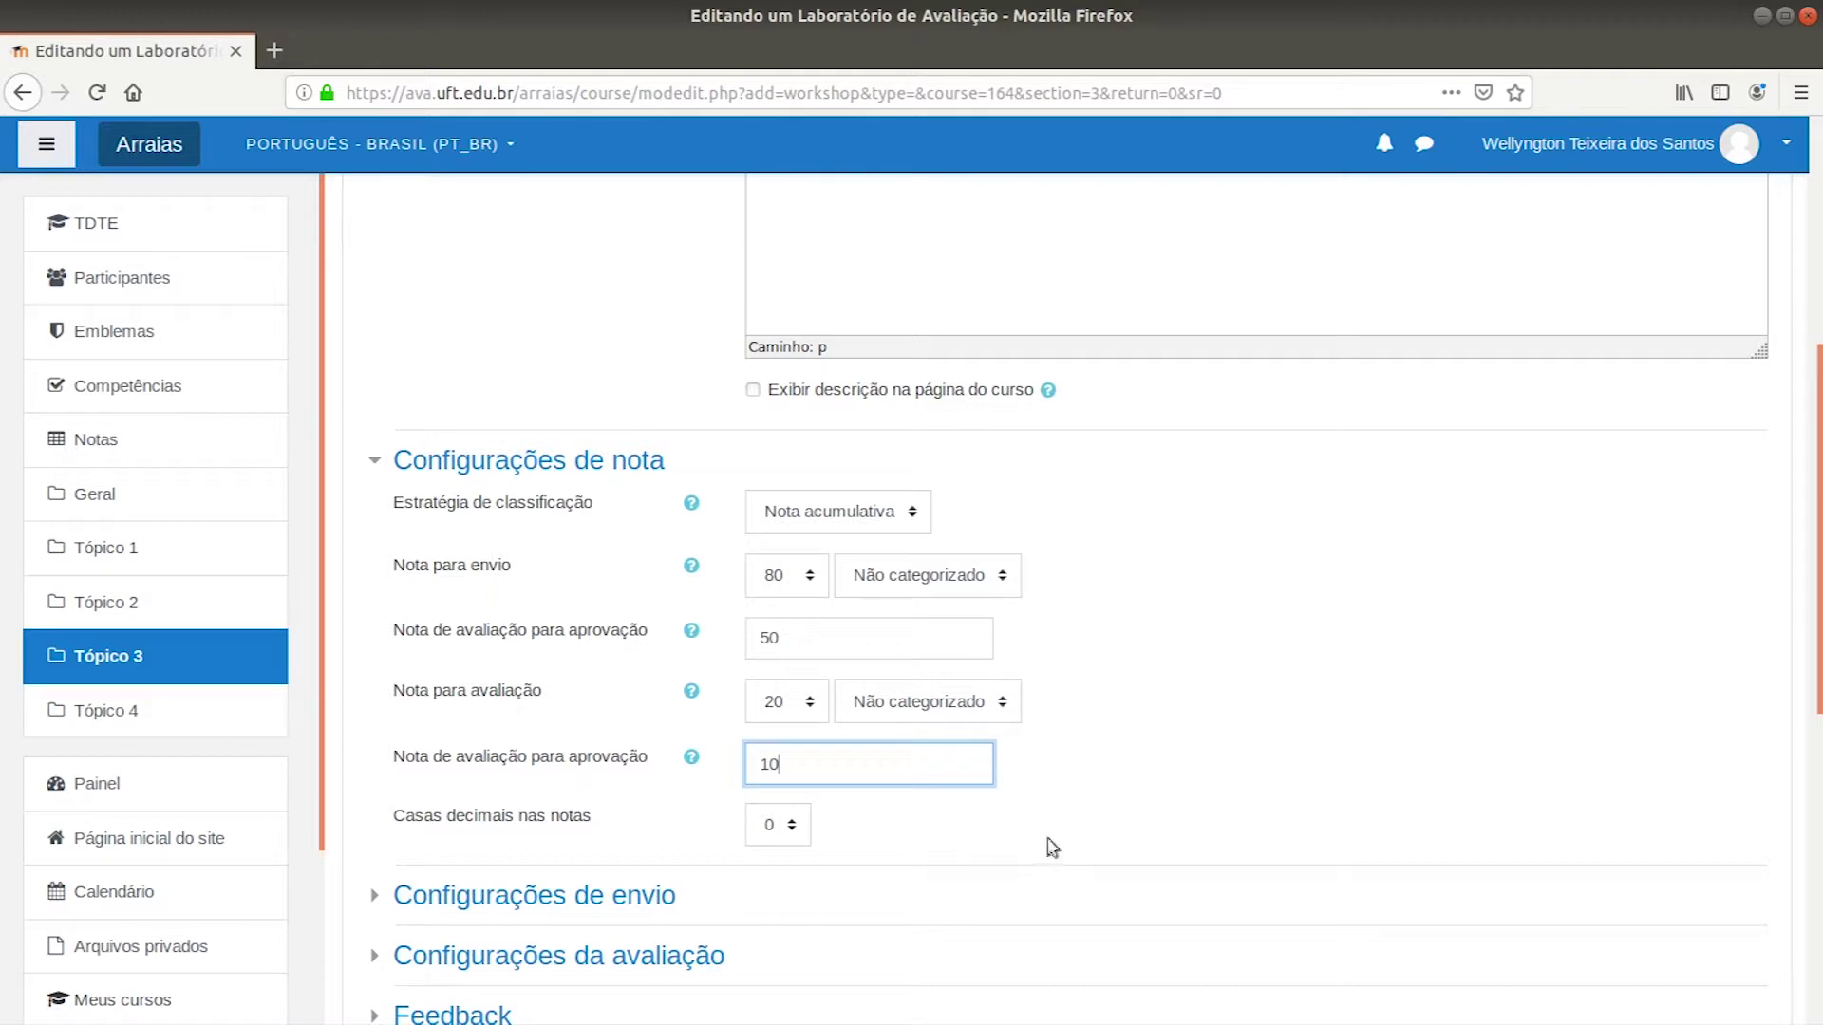
- Restrict the allowed submission attachments to Arquivos de documentos de texto, Documento PDF and Documento Word, and save the selection
scroll(893, 818, "down", 2)
left_click(651, 763)
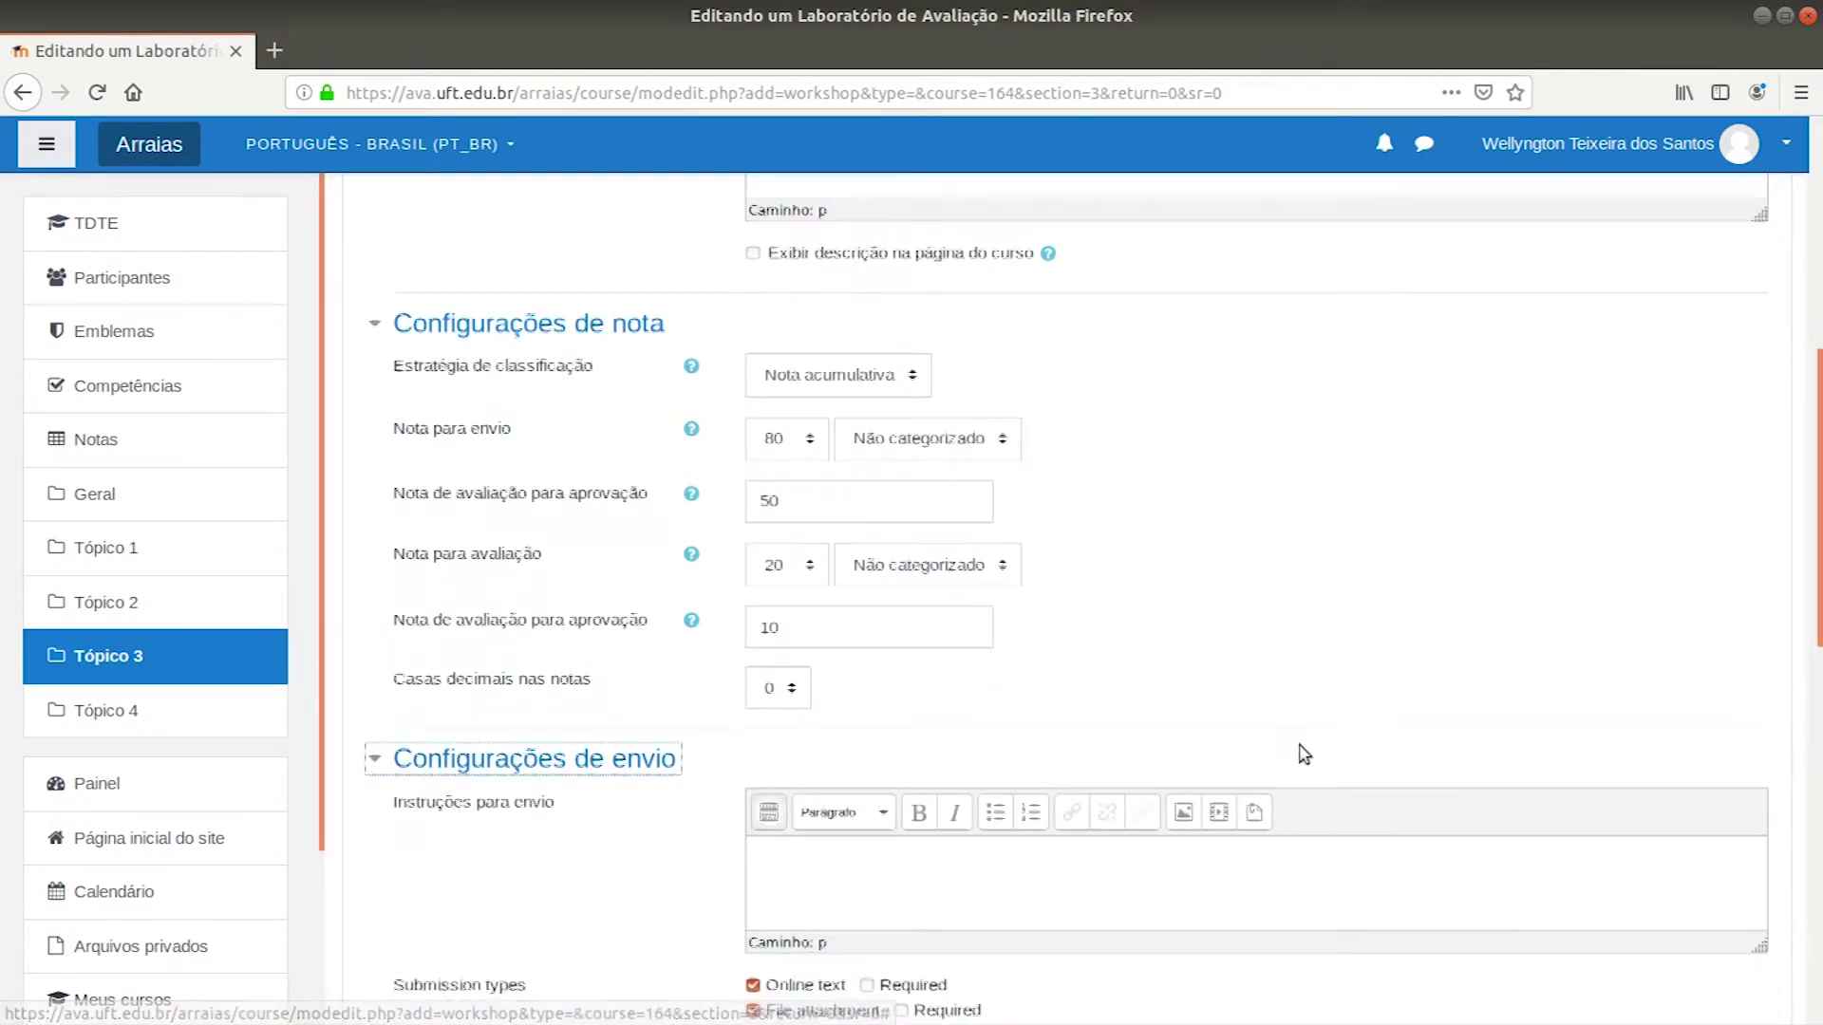
scroll(1140, 722, "down", 5)
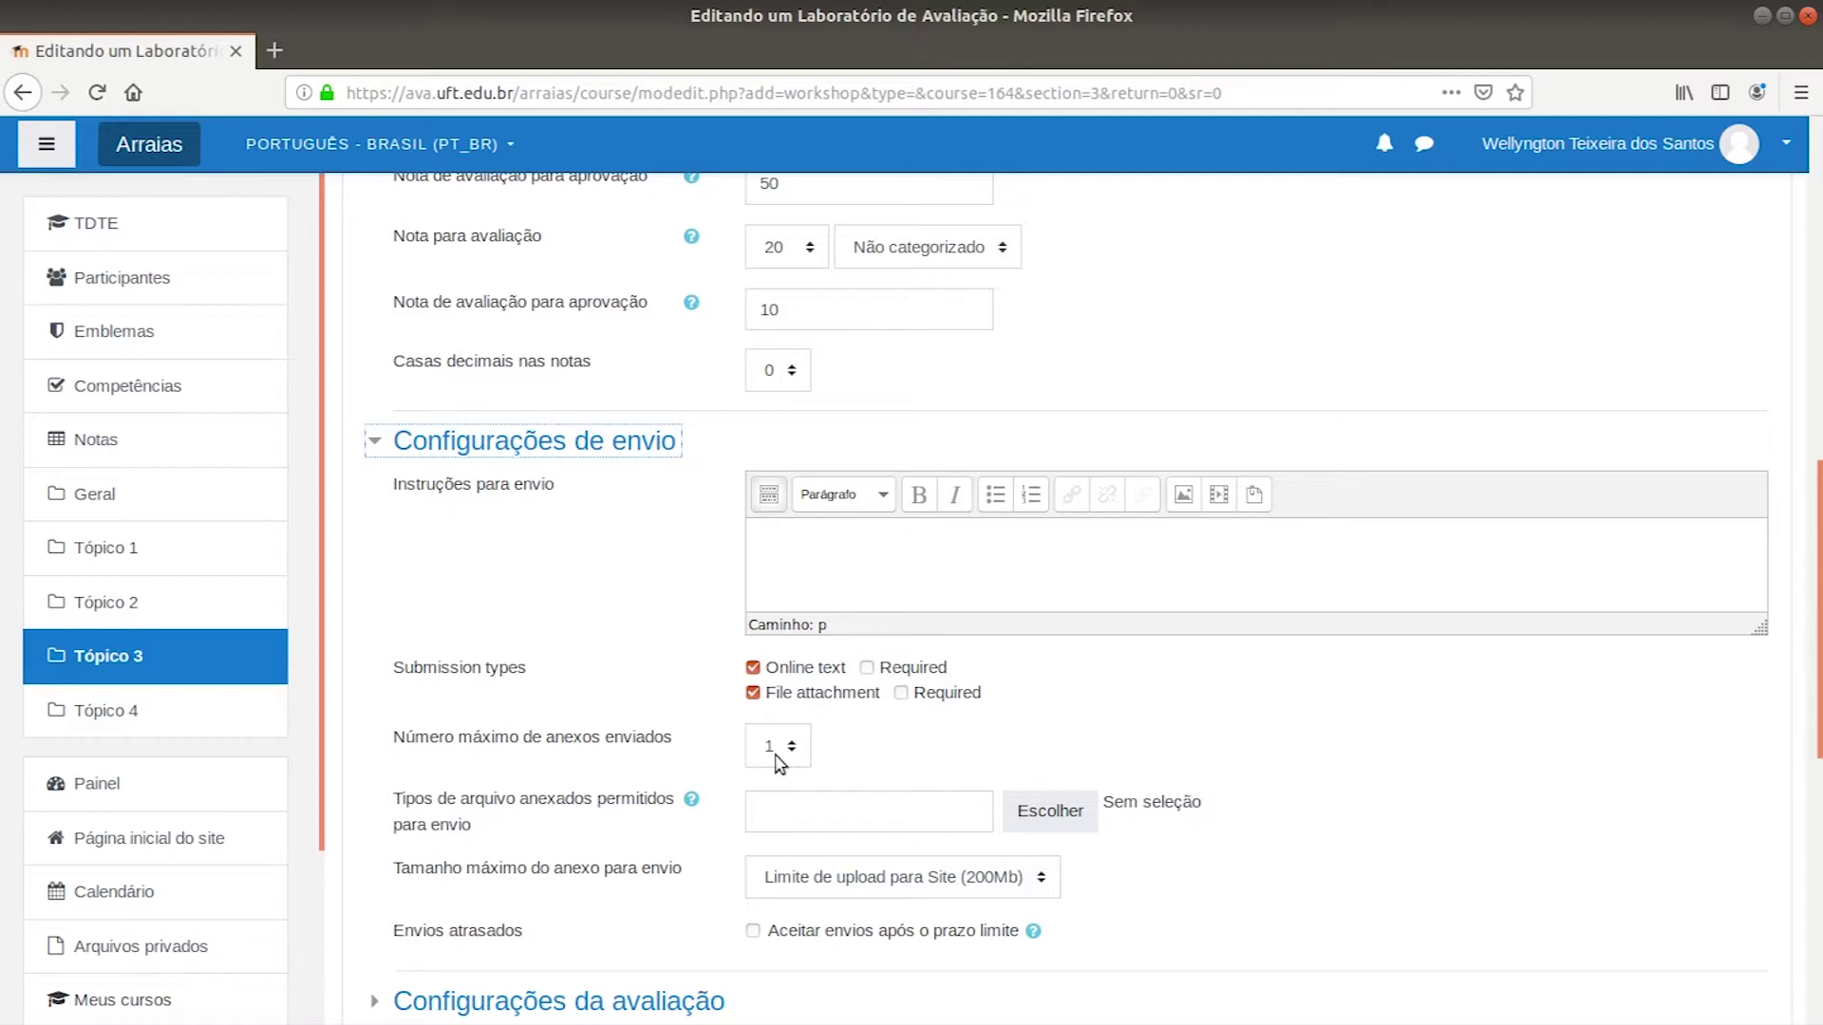
scroll(1302, 801, "down", 4)
scroll(1066, 681, "up", 1)
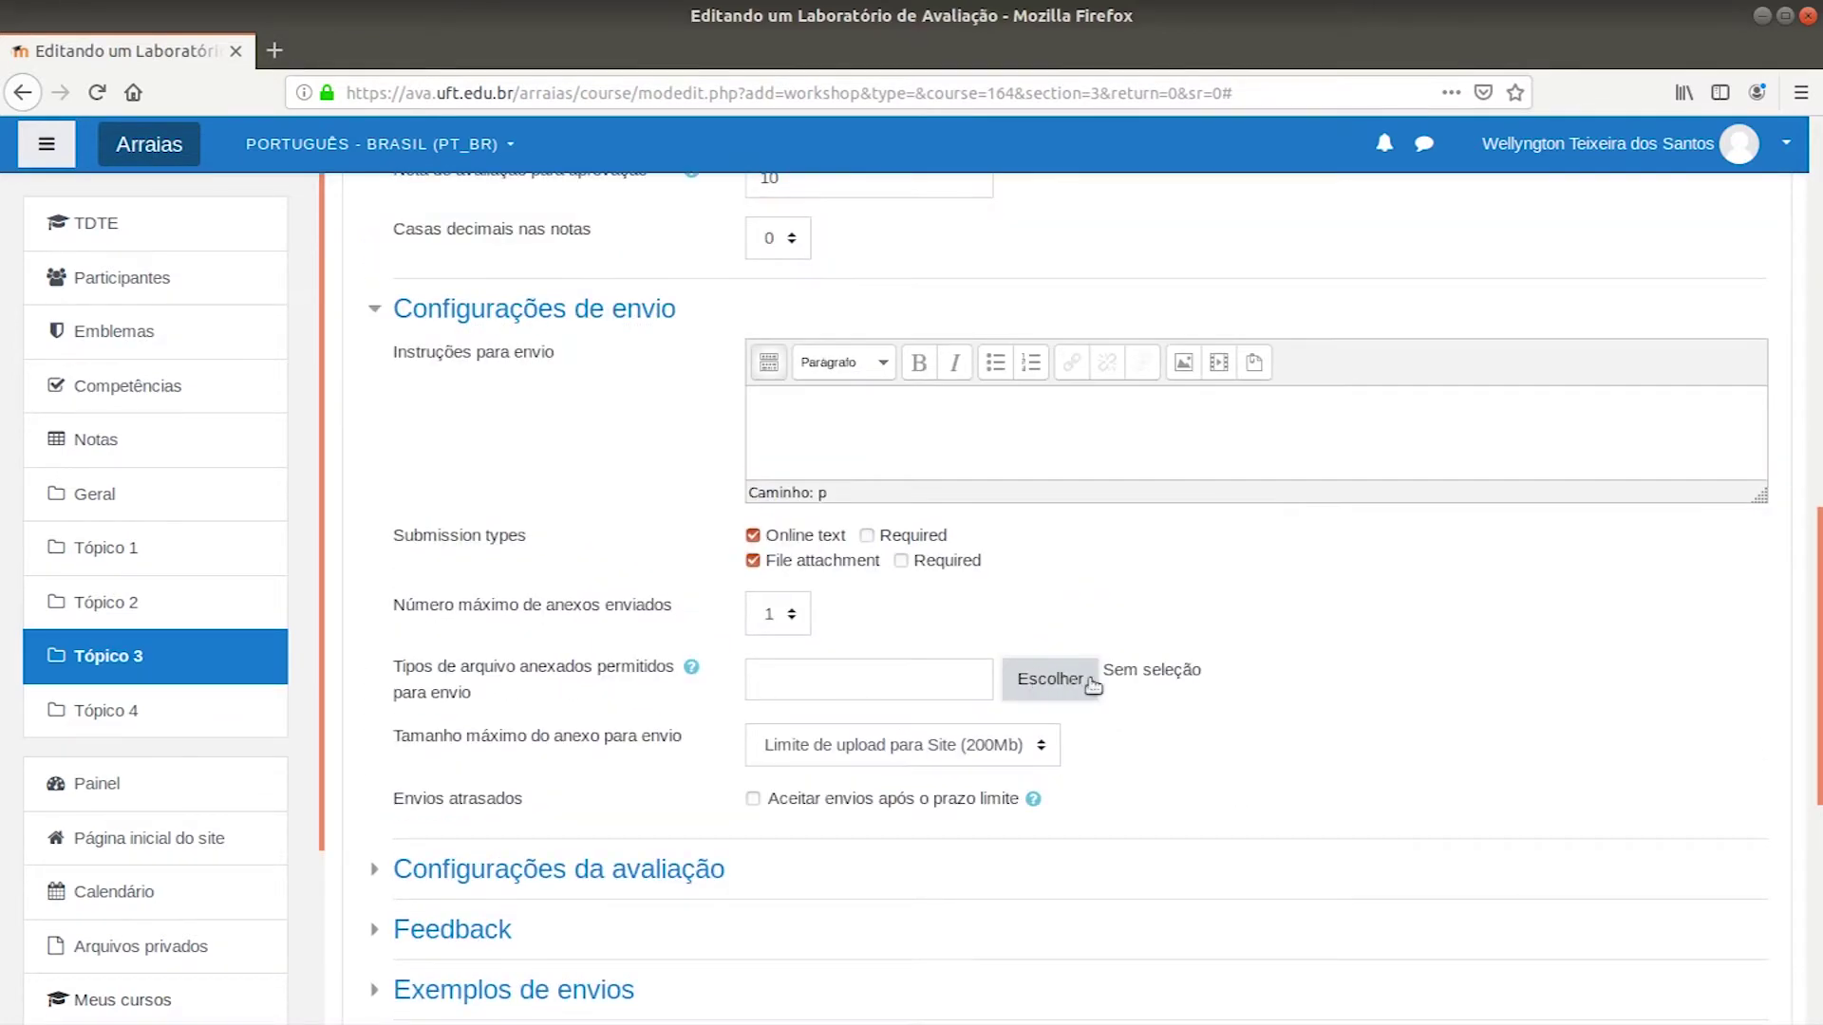
left_click(1063, 679)
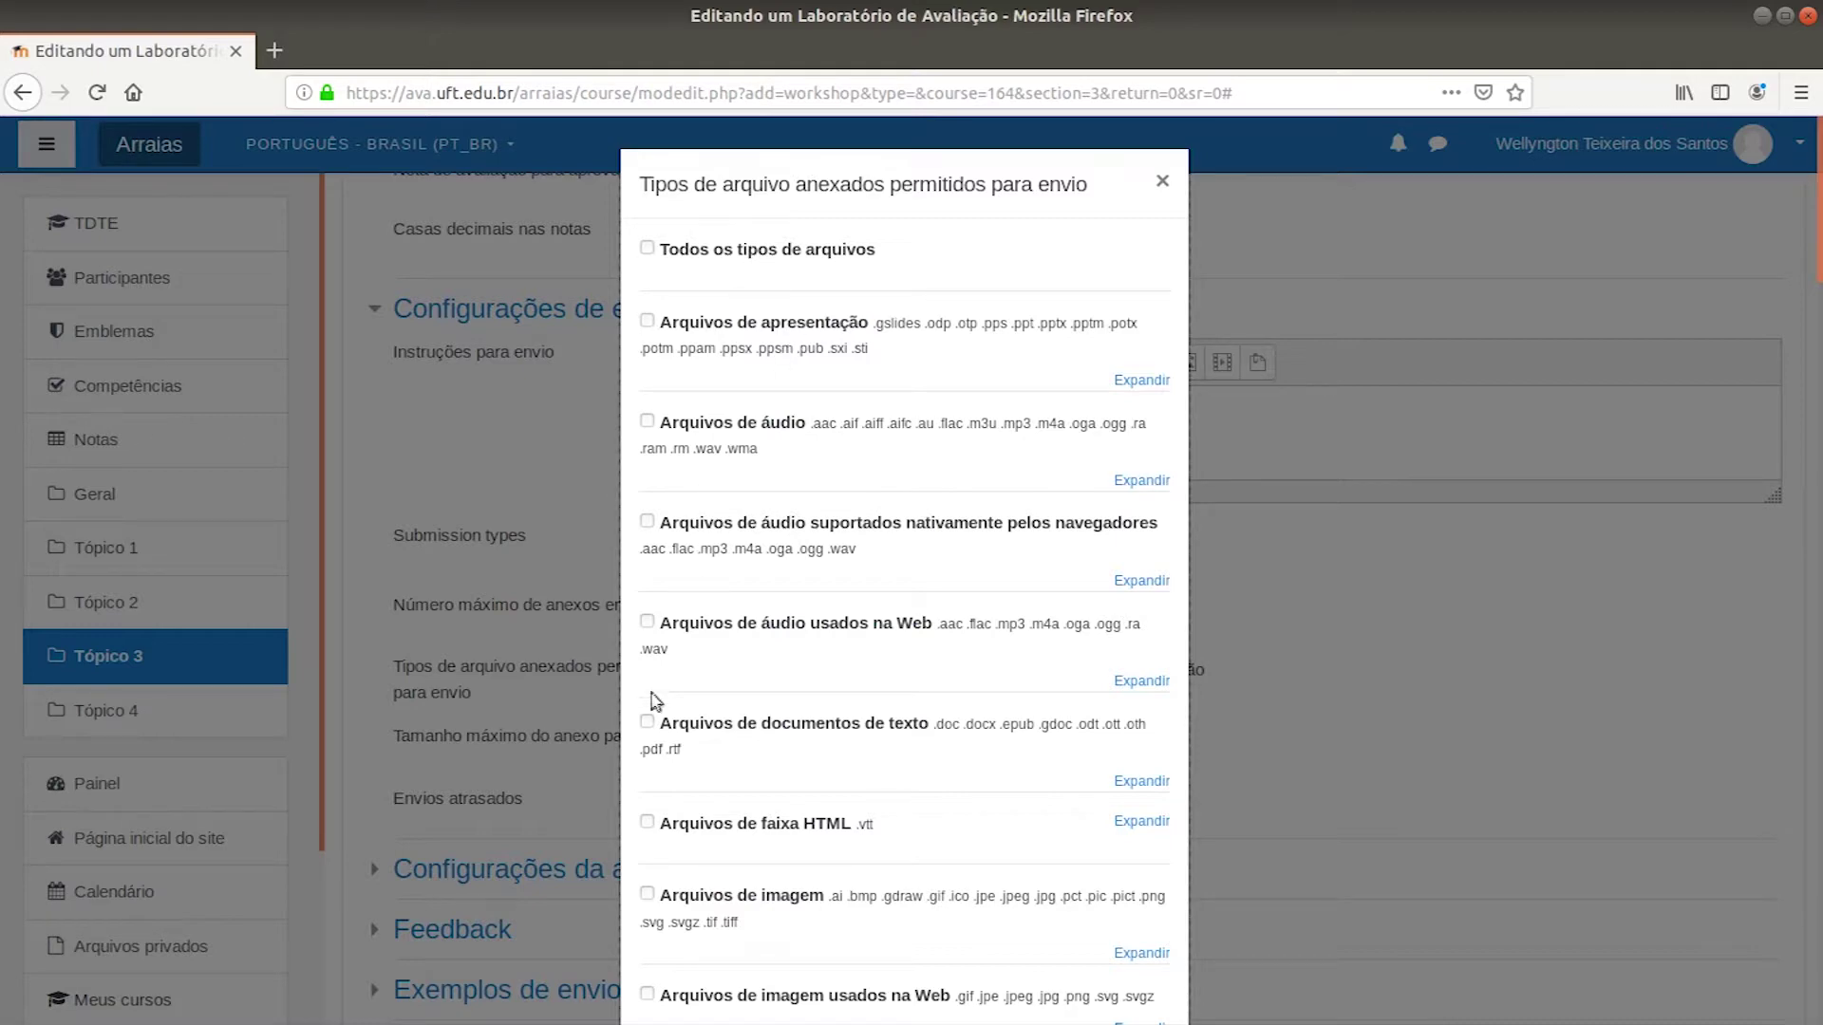
left_click(647, 723)
scroll(826, 798, "down", 2)
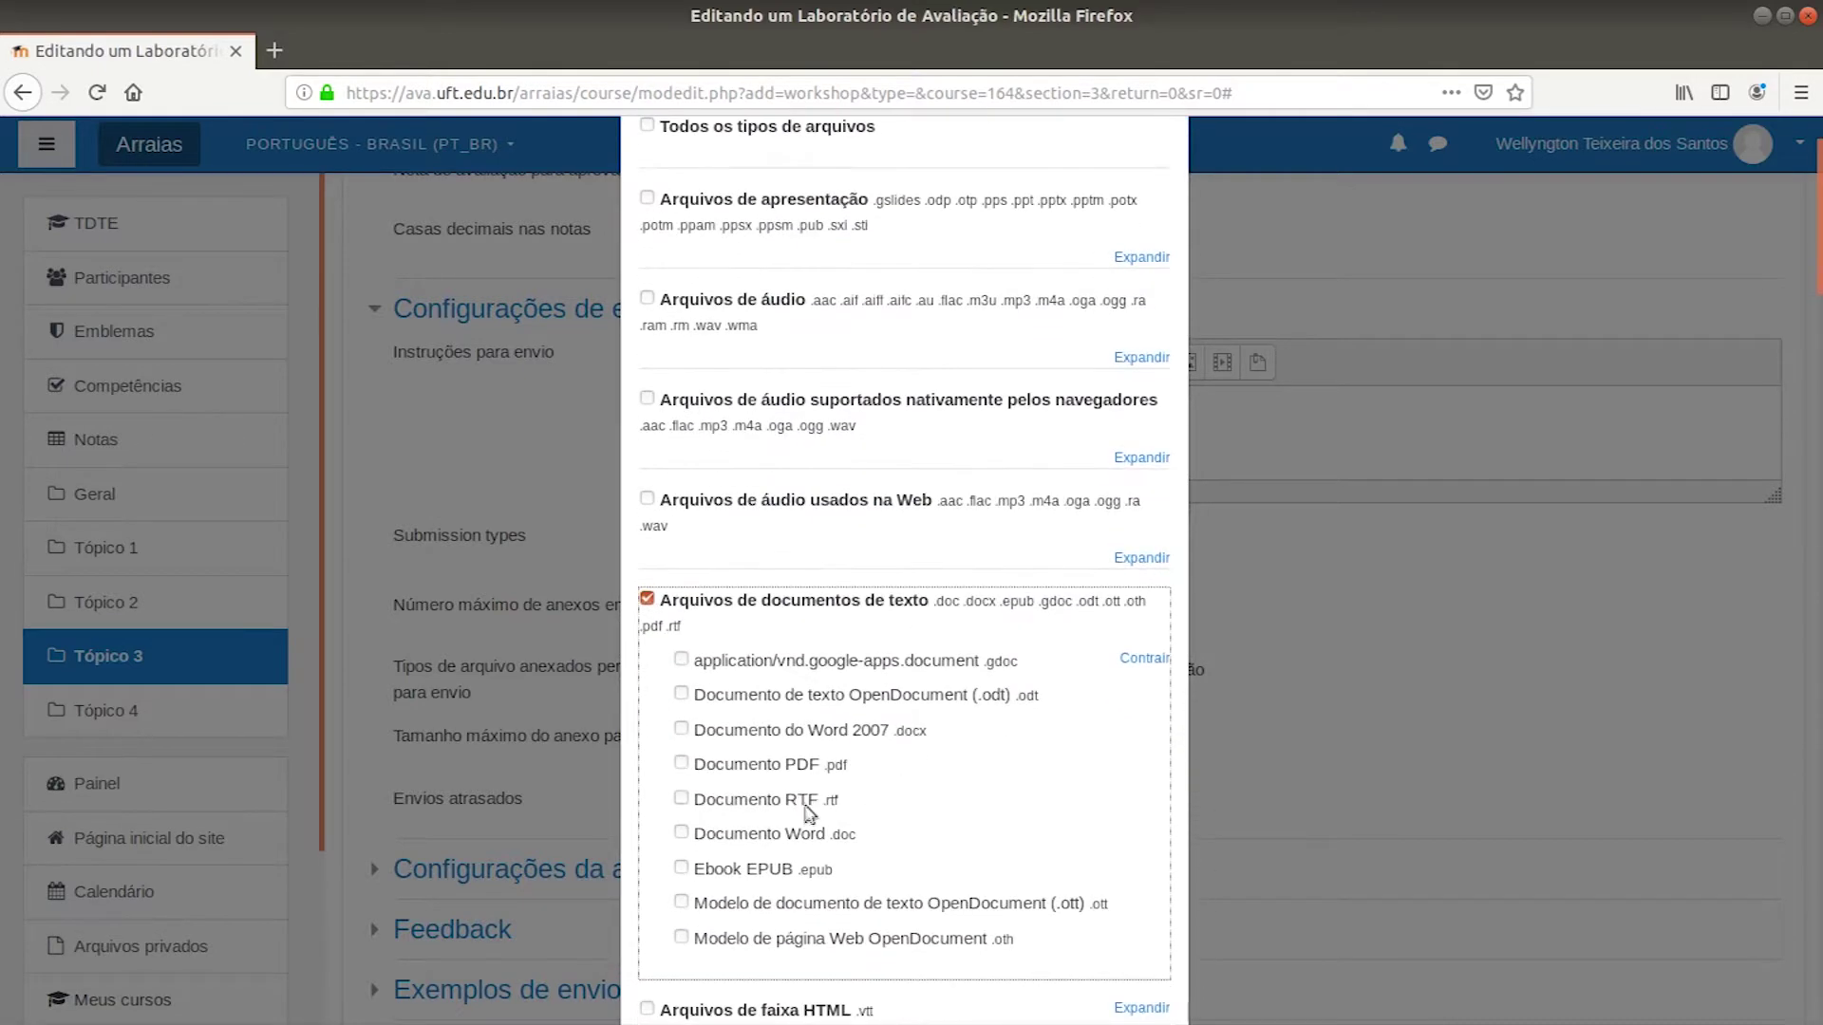
left_click(681, 763)
left_click(682, 835)
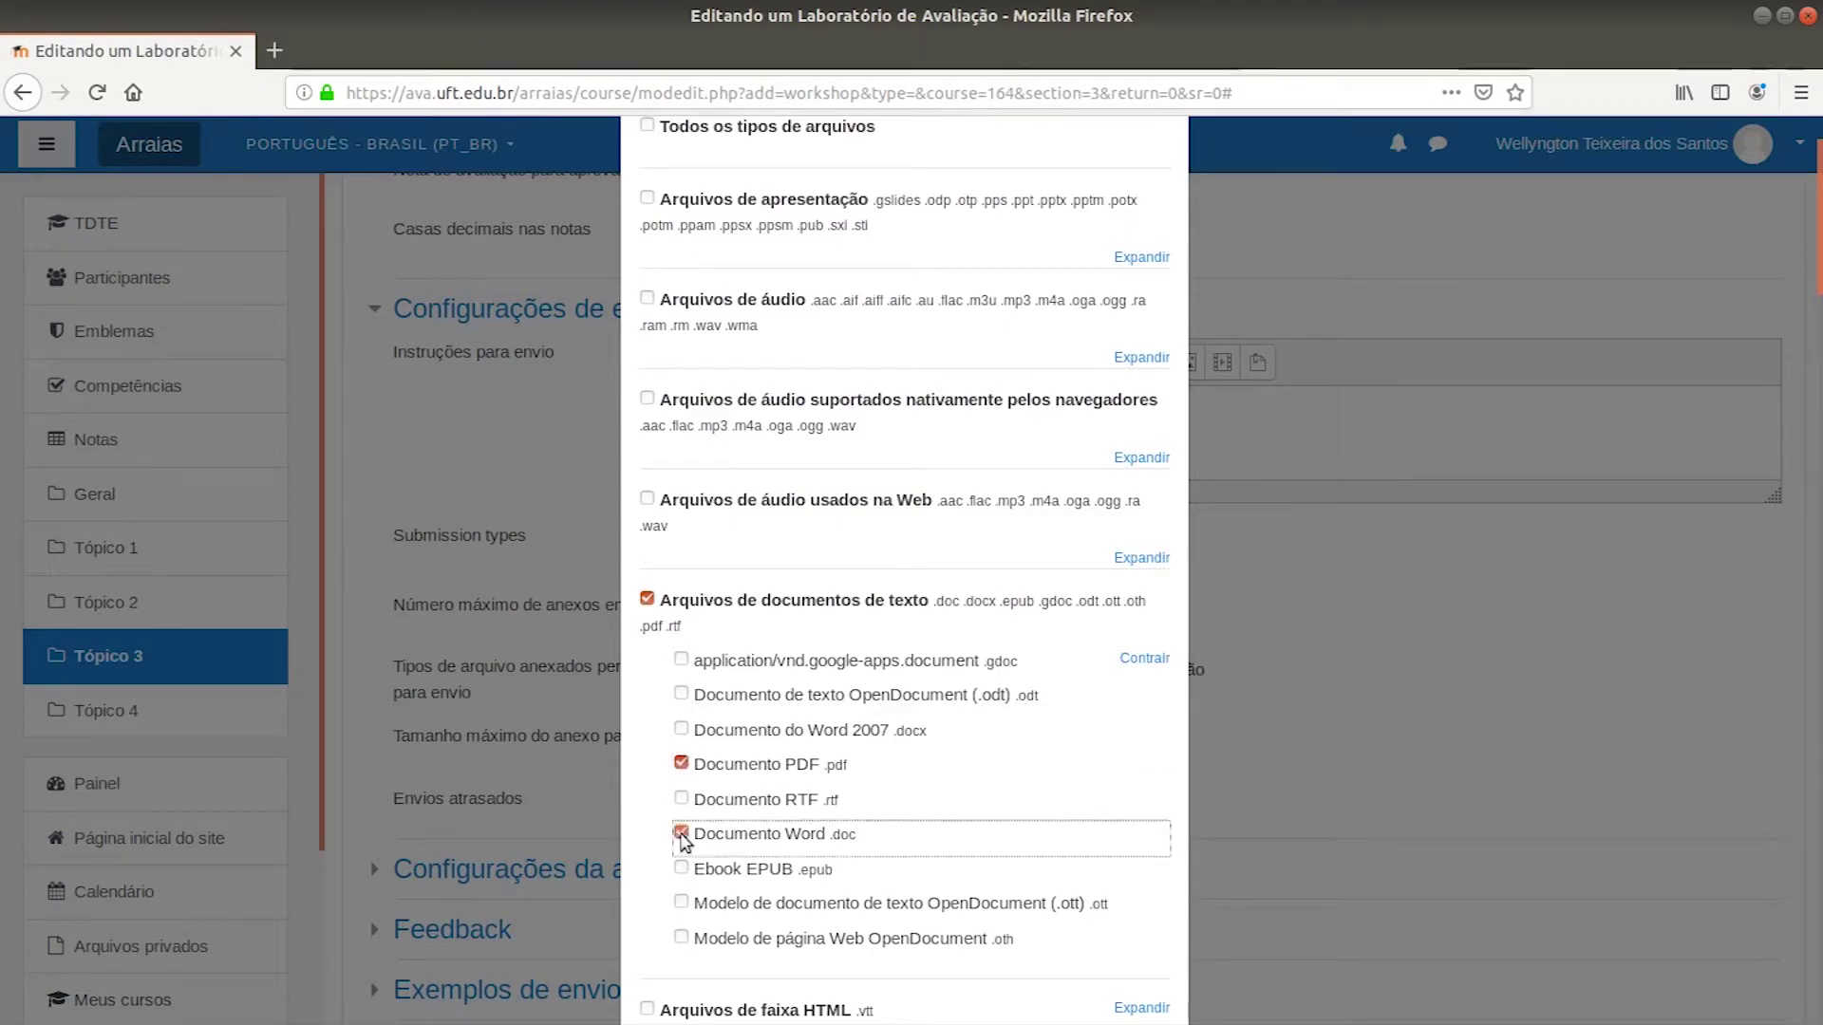
scroll(898, 773, "down", 15)
scroll(898, 774, "down", 20)
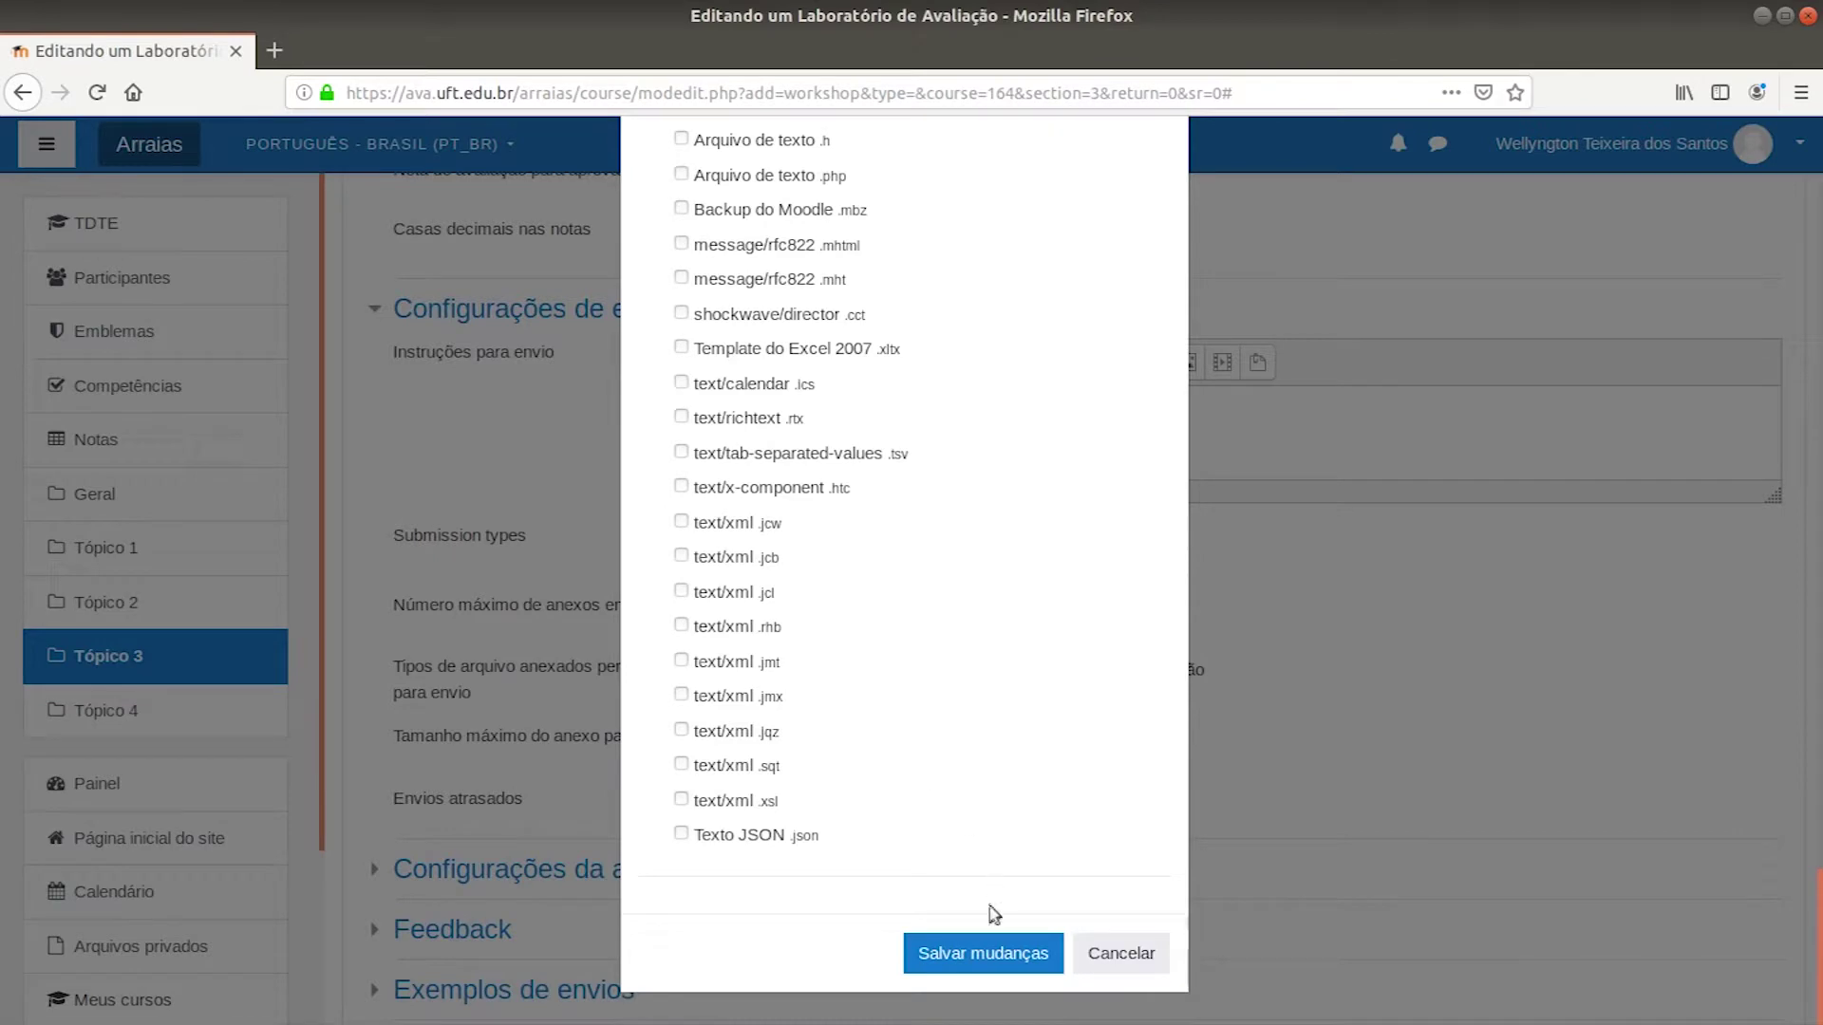
left_click(989, 959)
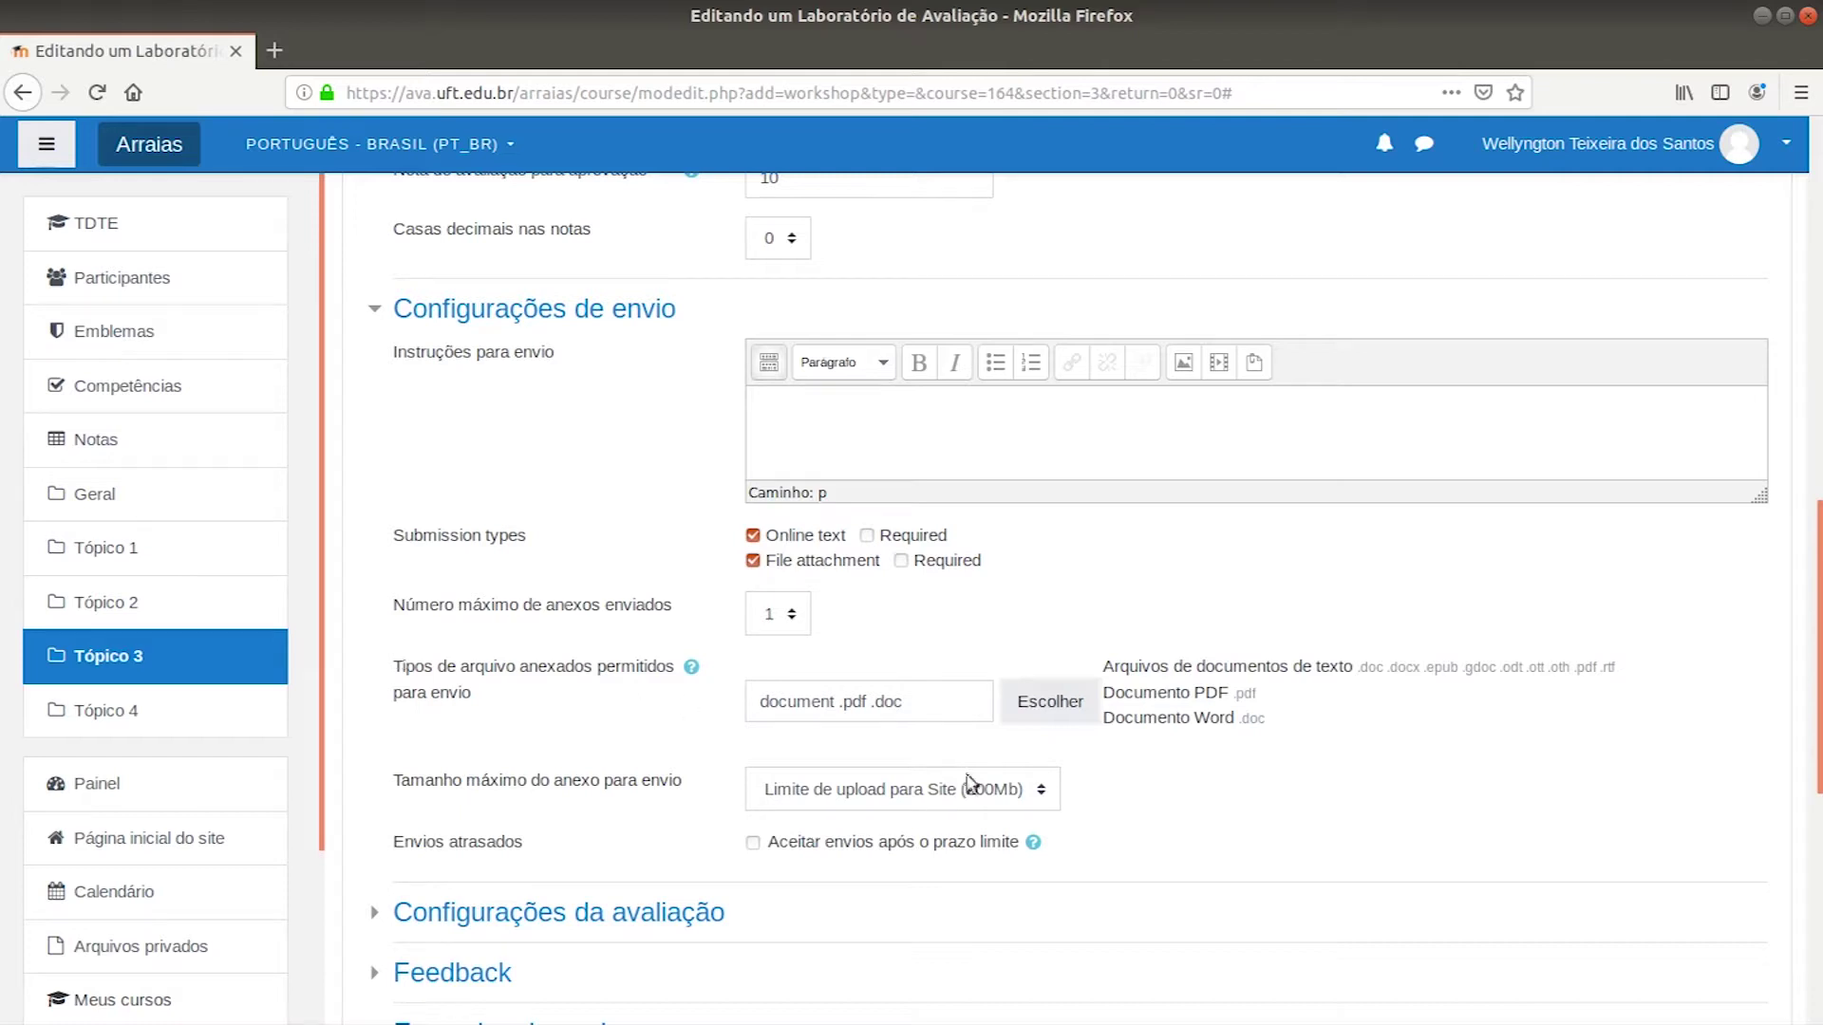
- Set the maximum submission attachment size to 10Mb and look over the Configurações da avaliação section, collapsing it after viewing
left_click(936, 789)
key("Escape")
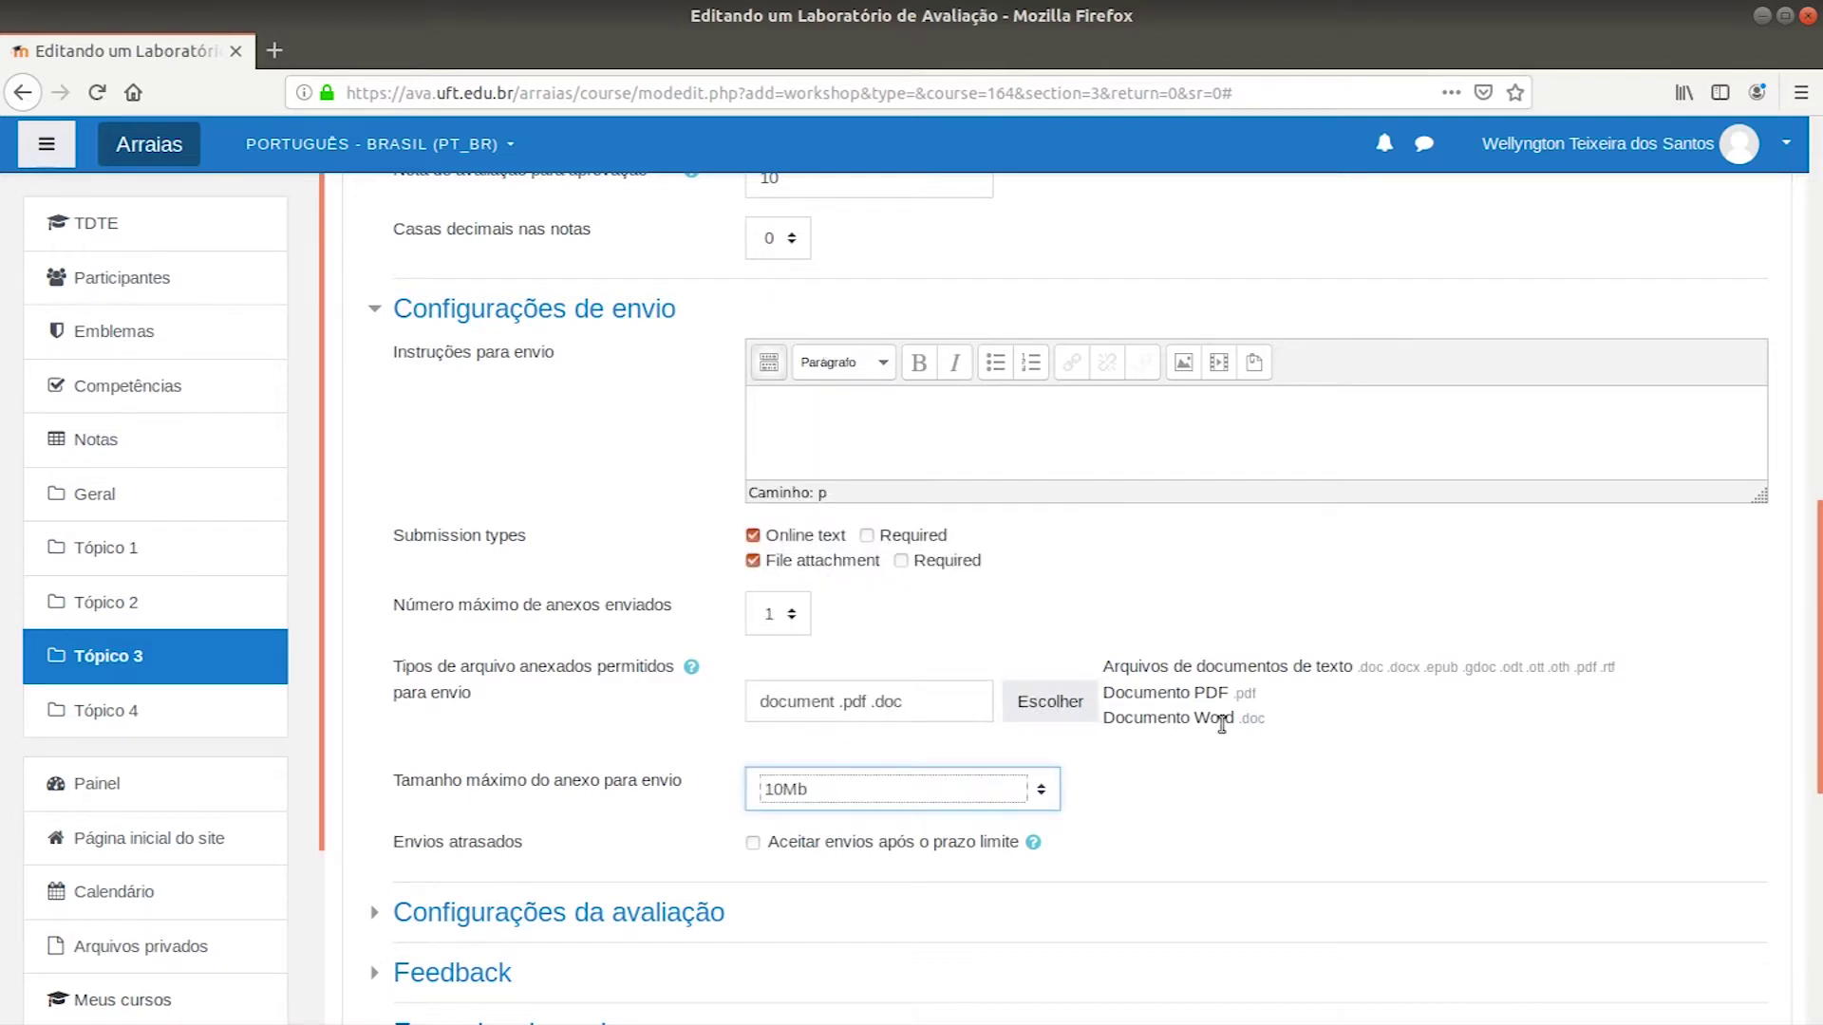
scroll(1229, 844, "down", 4)
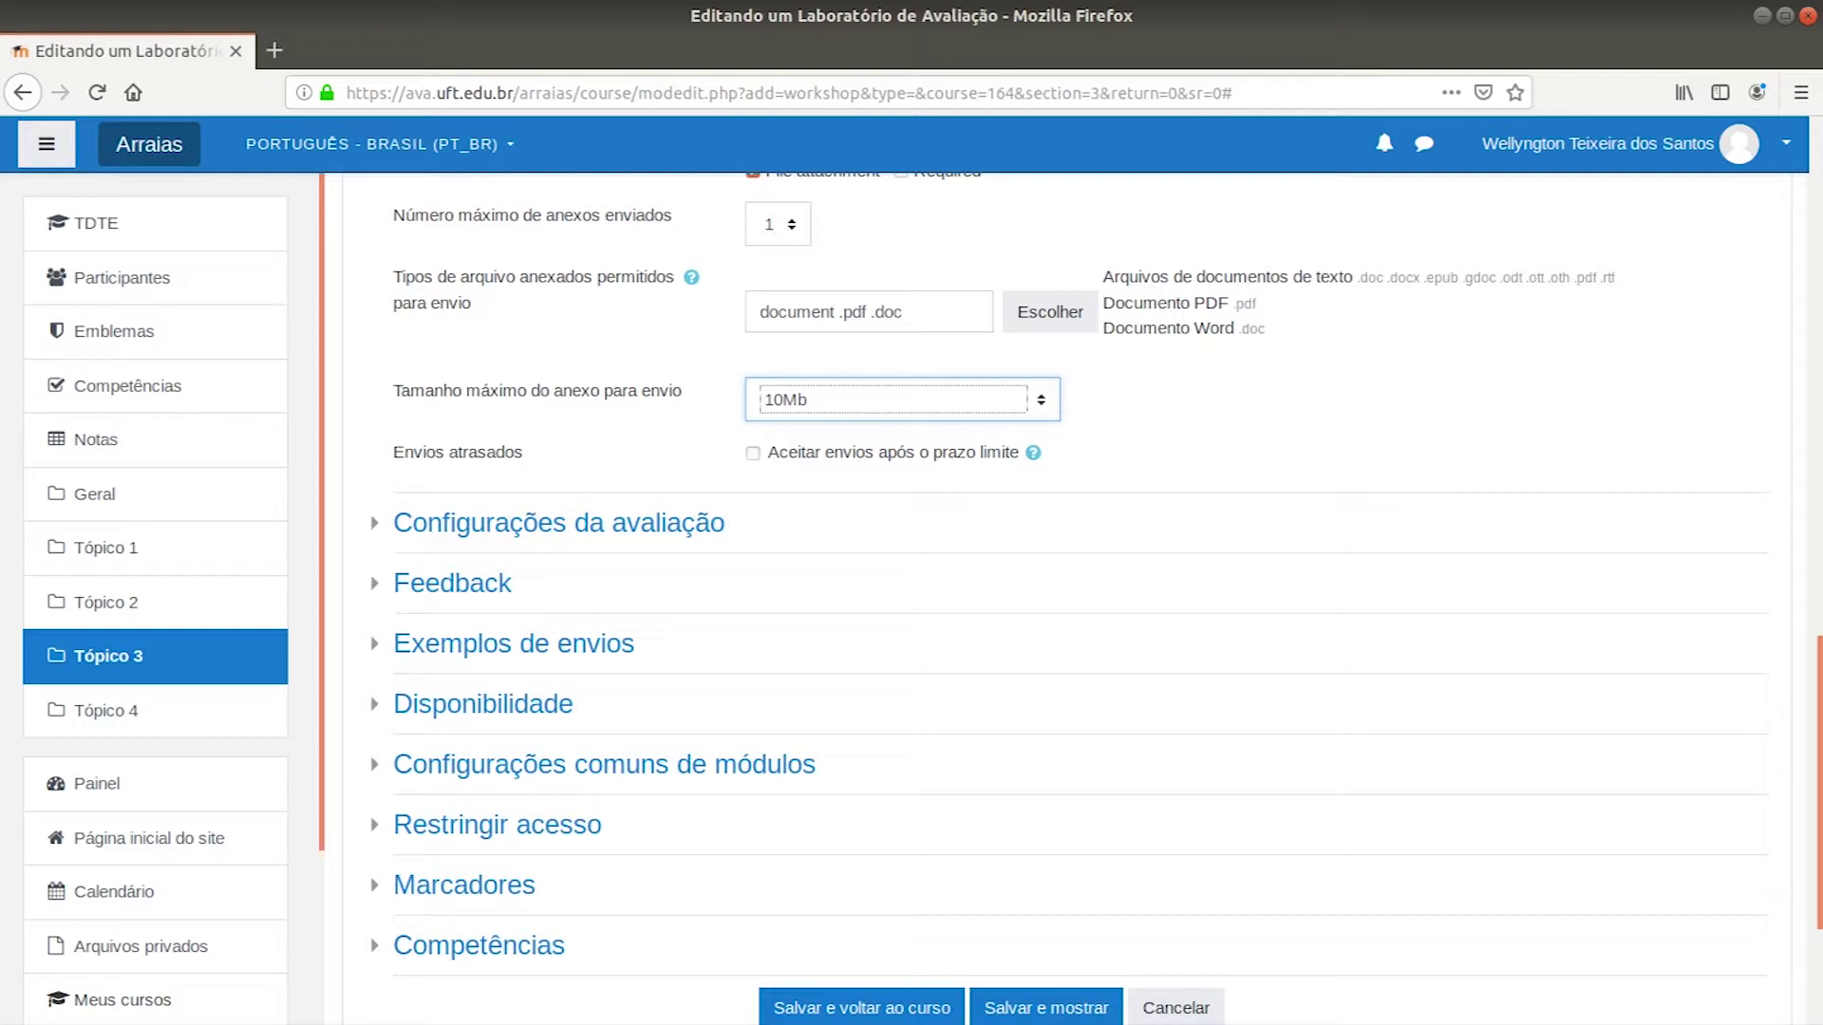
left_click(631, 525)
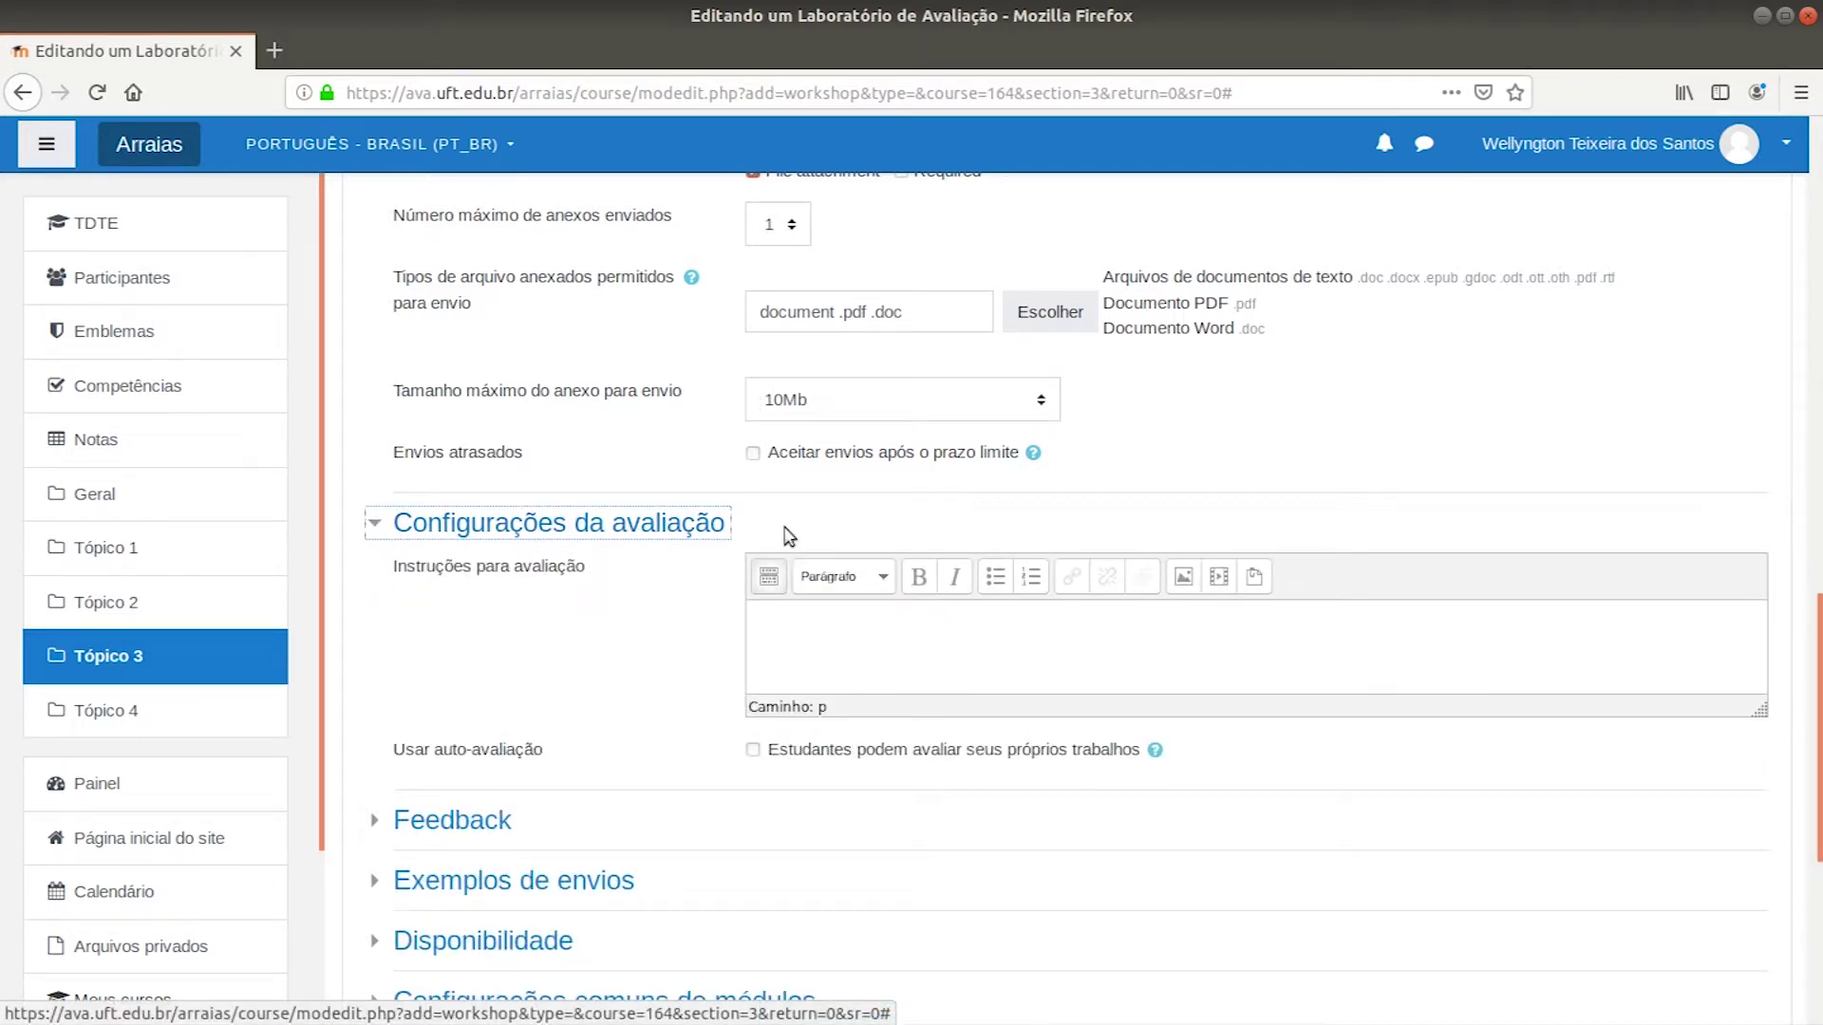
left_click(632, 525)
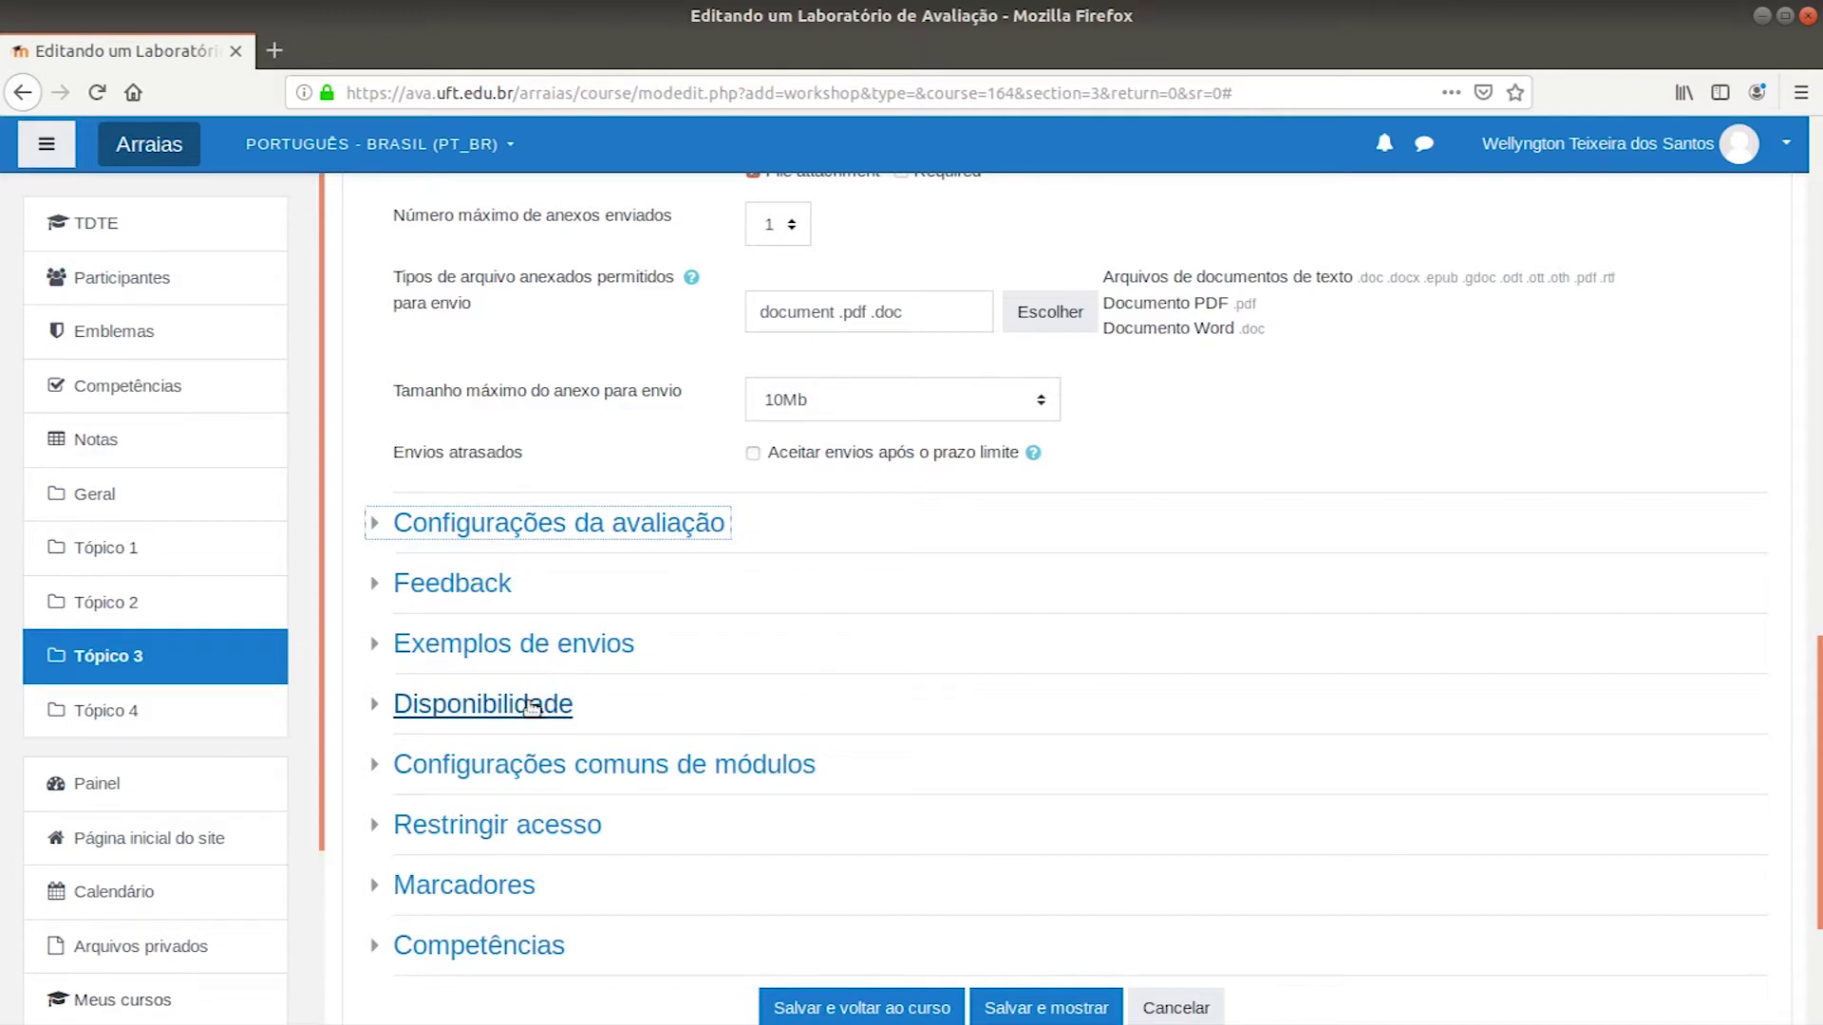
- Enable submissions from 23 to 26 maio 2019 and turn on moving to the next phase after the submission deadline
left_click(613, 706)
scroll(1071, 743, "down", 4)
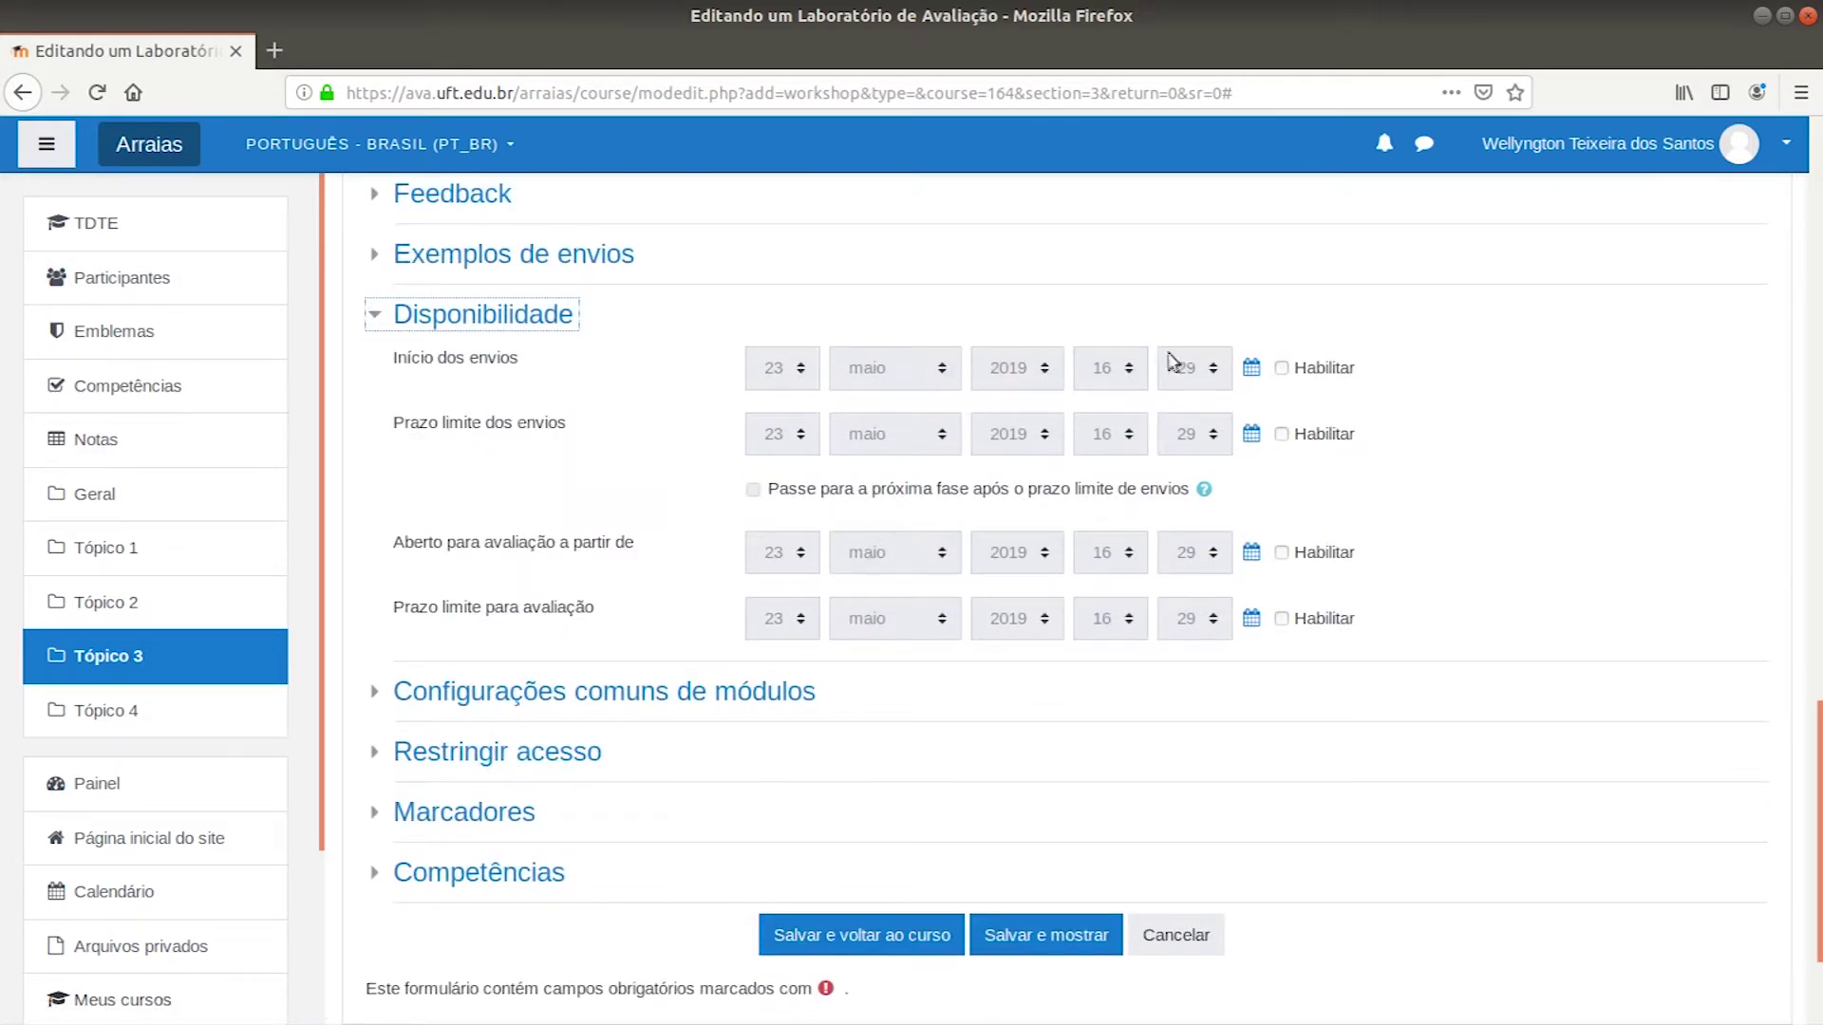
left_click(1281, 367)
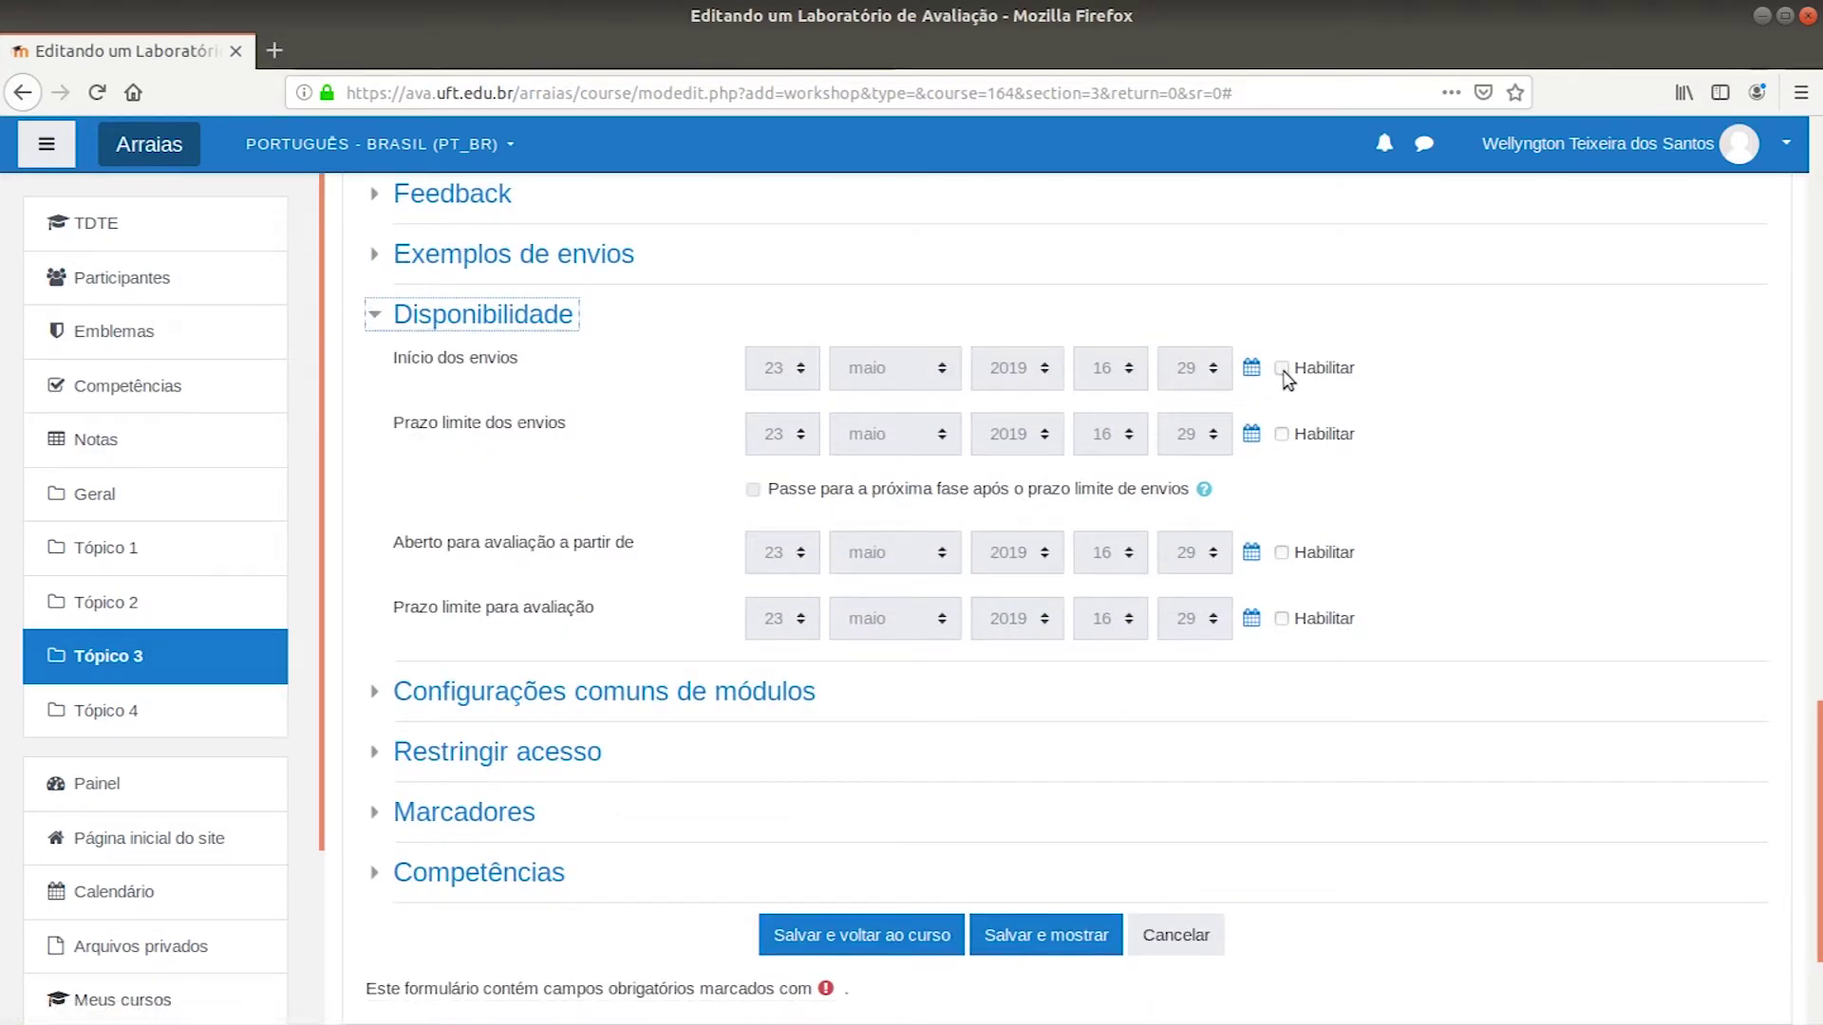
left_click(1282, 434)
left_click(796, 418)
scroll(797, 817, "down", 3)
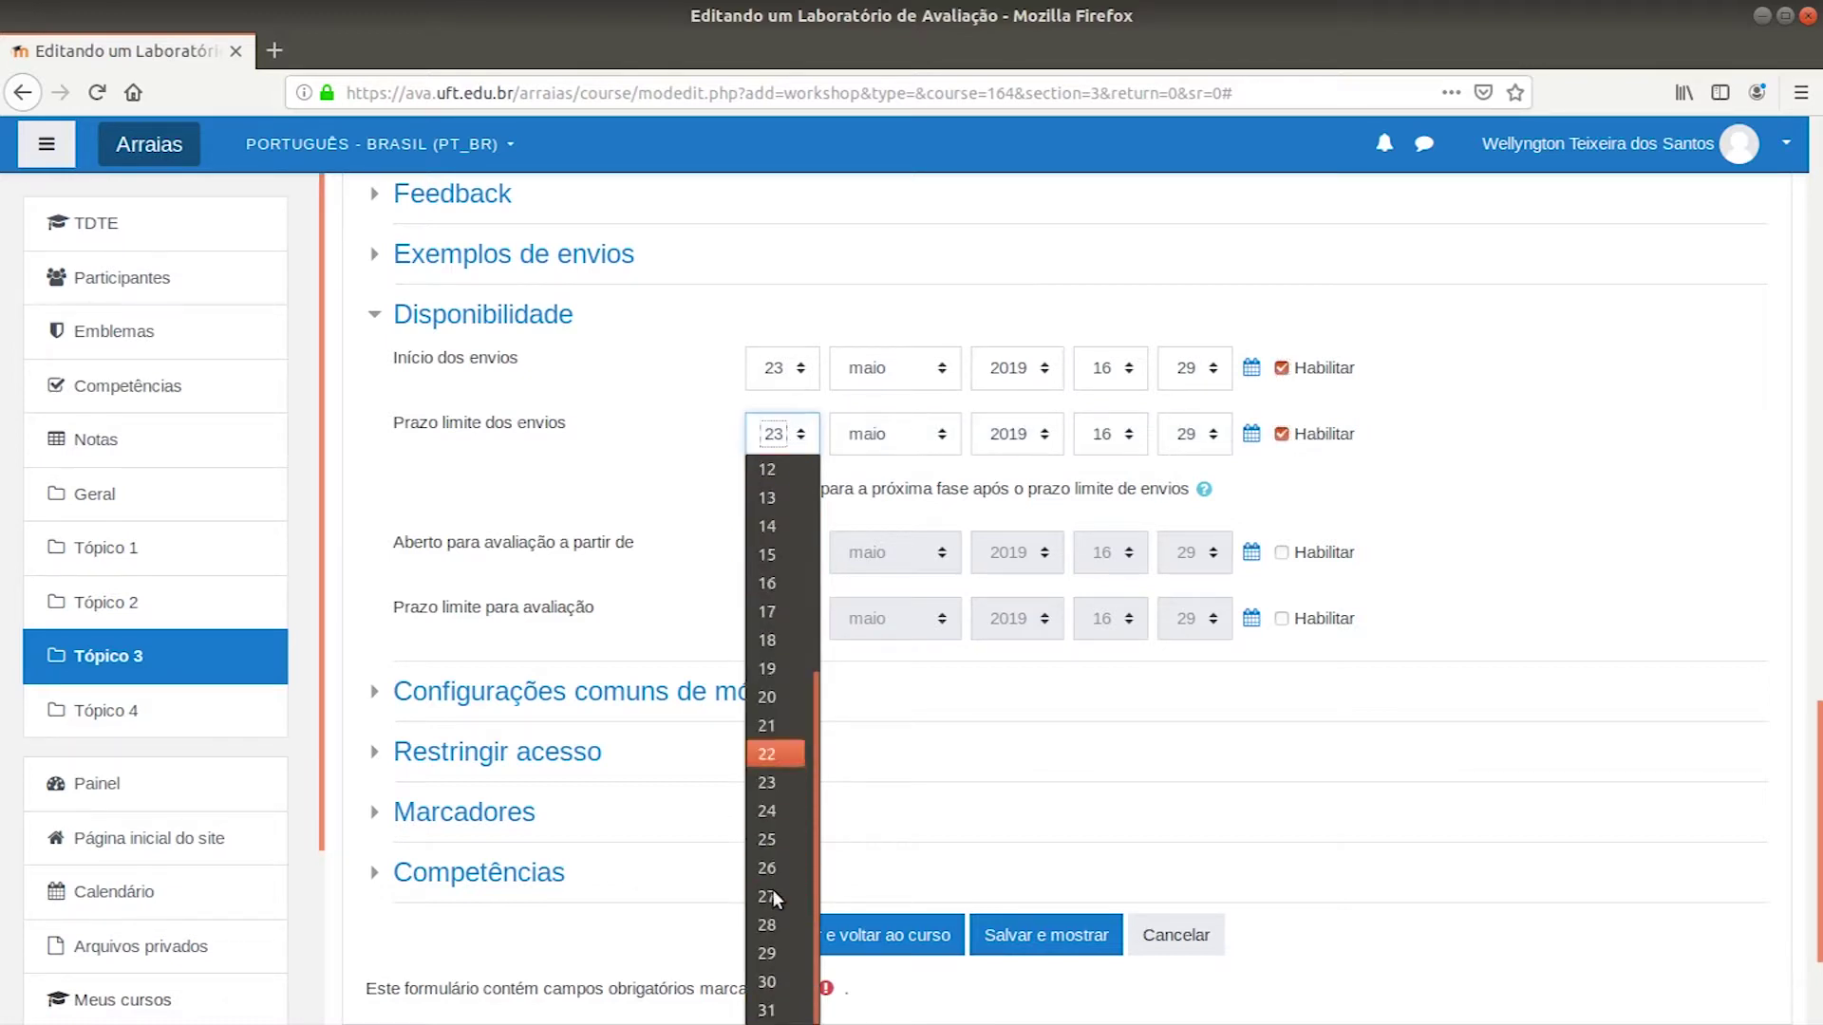
left_click(776, 868)
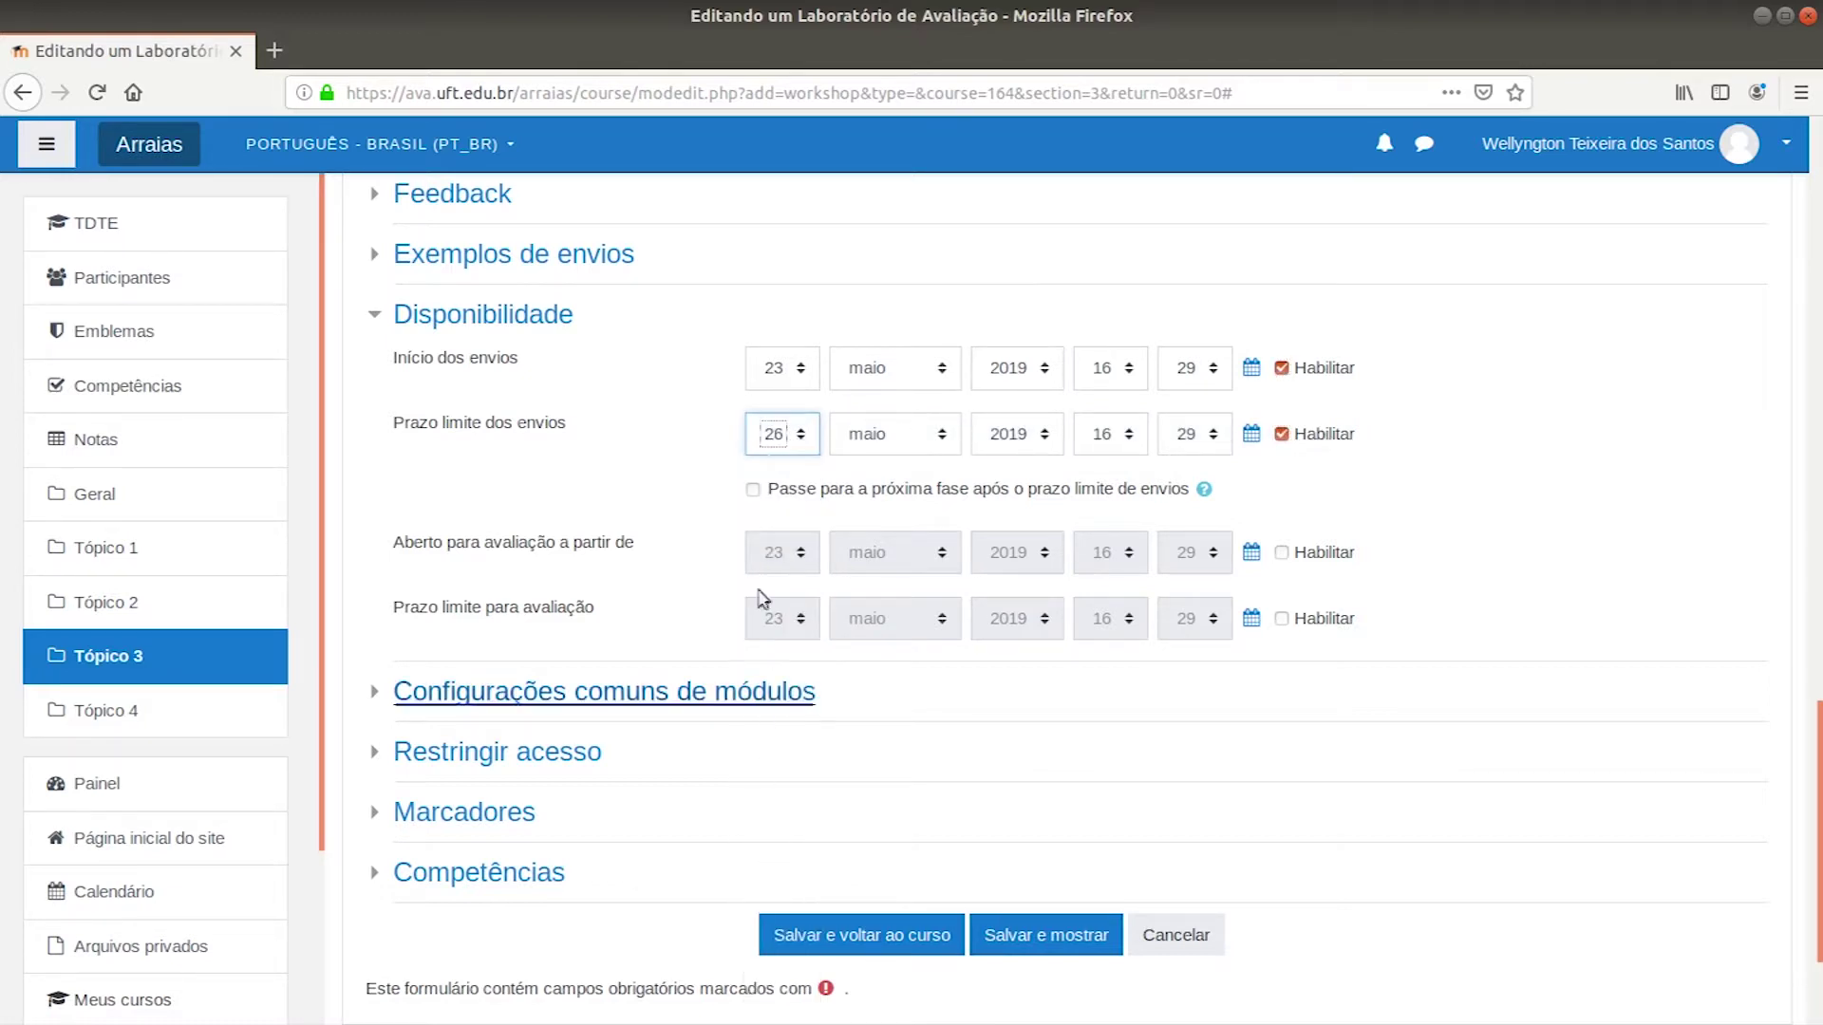
left_click(1016, 494)
- Enable the assessment period from 27 to 30 maio 2019, and save and display the activity
left_click(1281, 552)
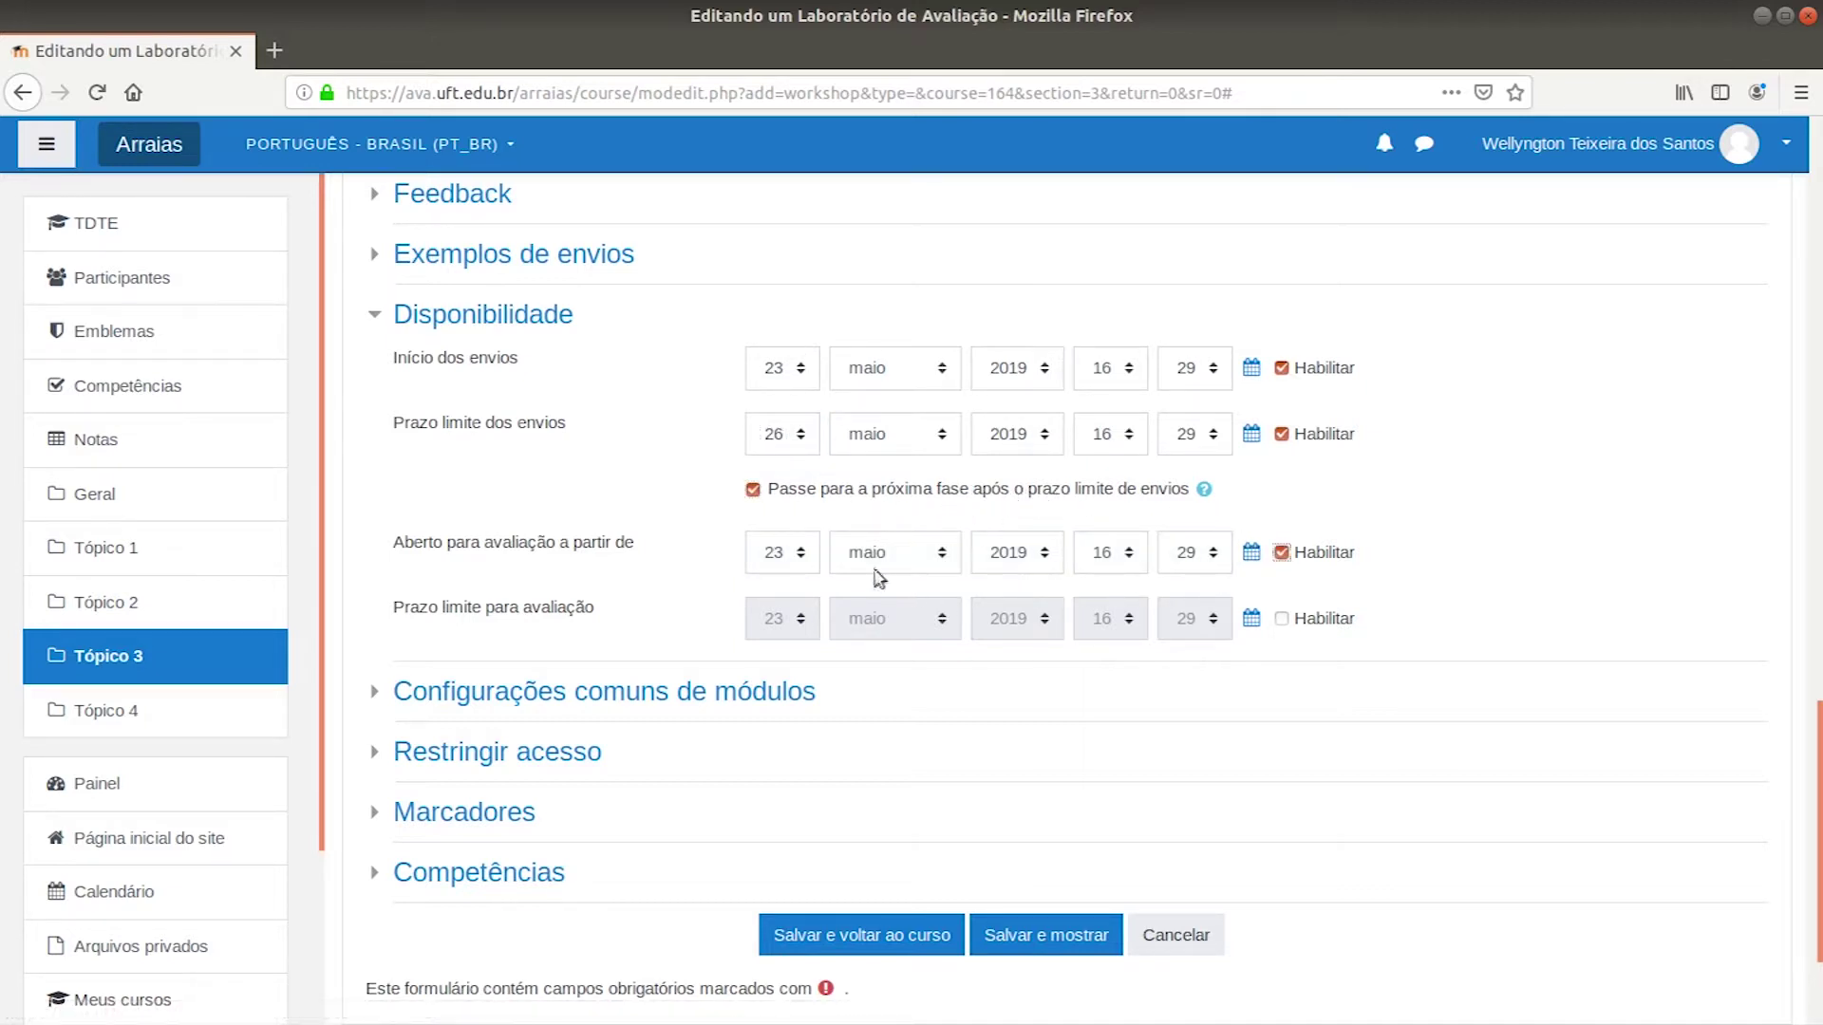
left_click(795, 554)
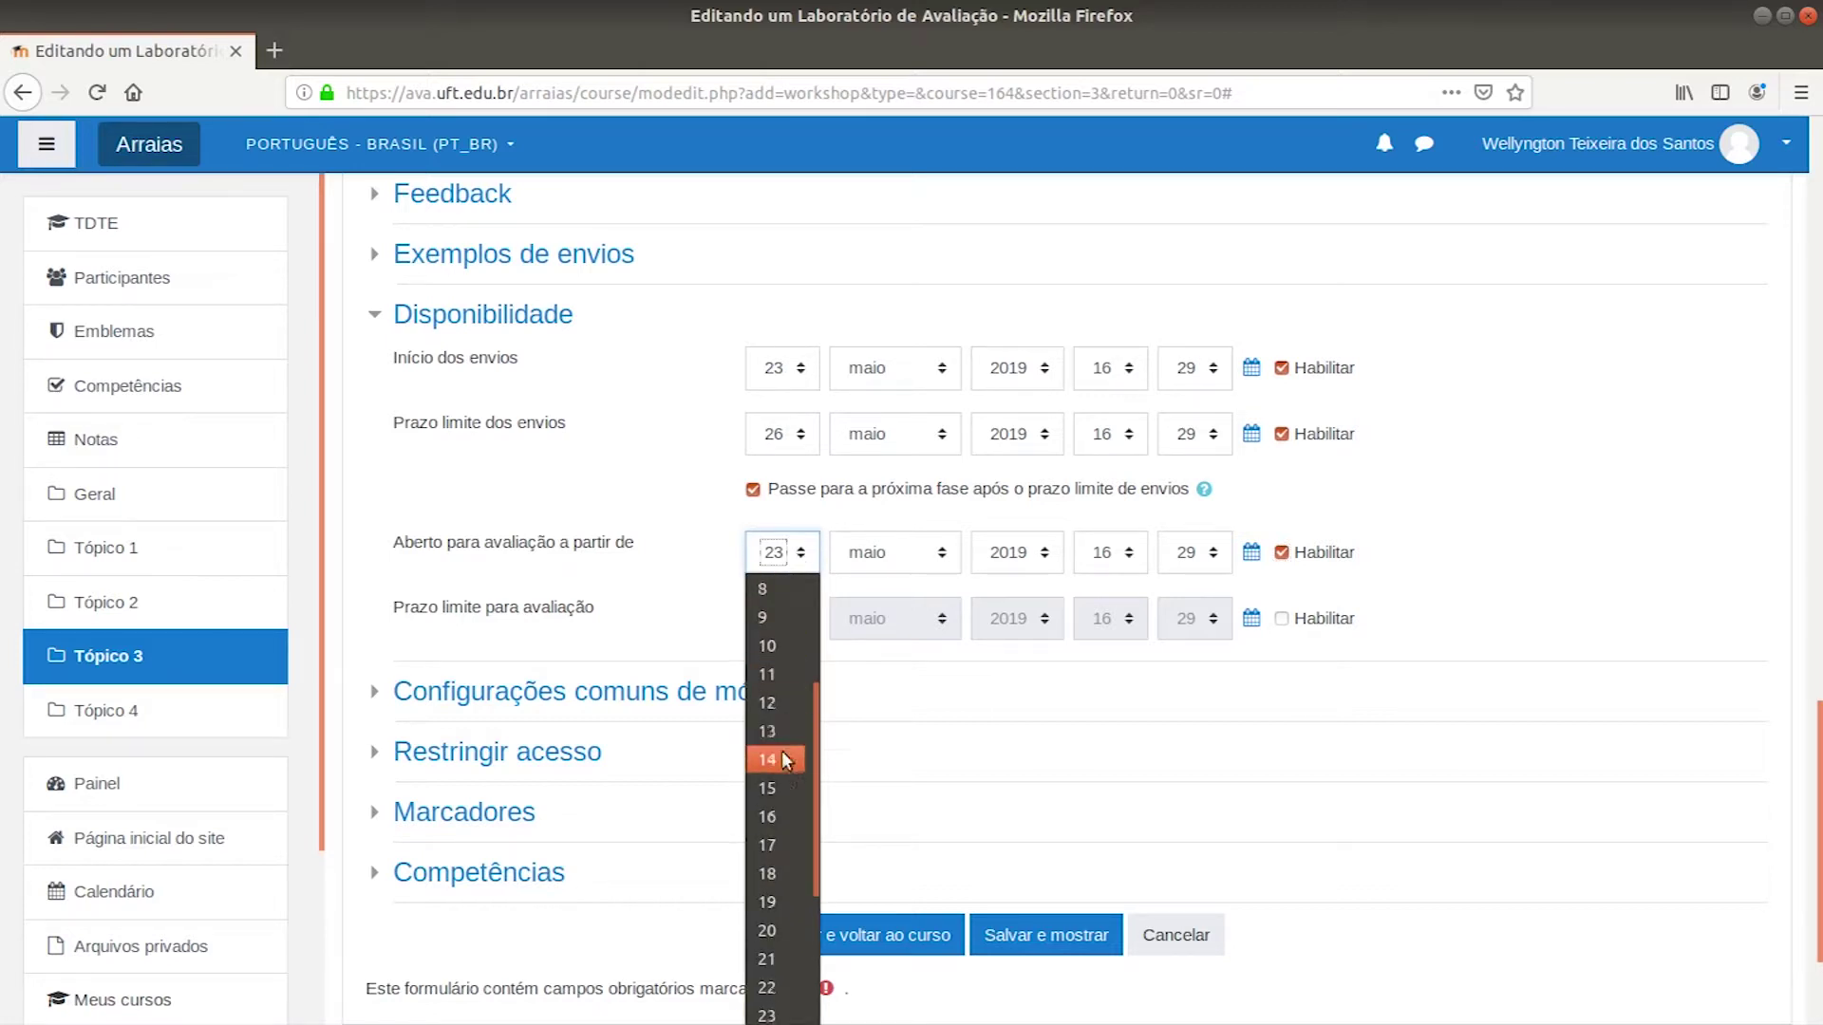
scroll(782, 751, "down", 3)
left_click(769, 869)
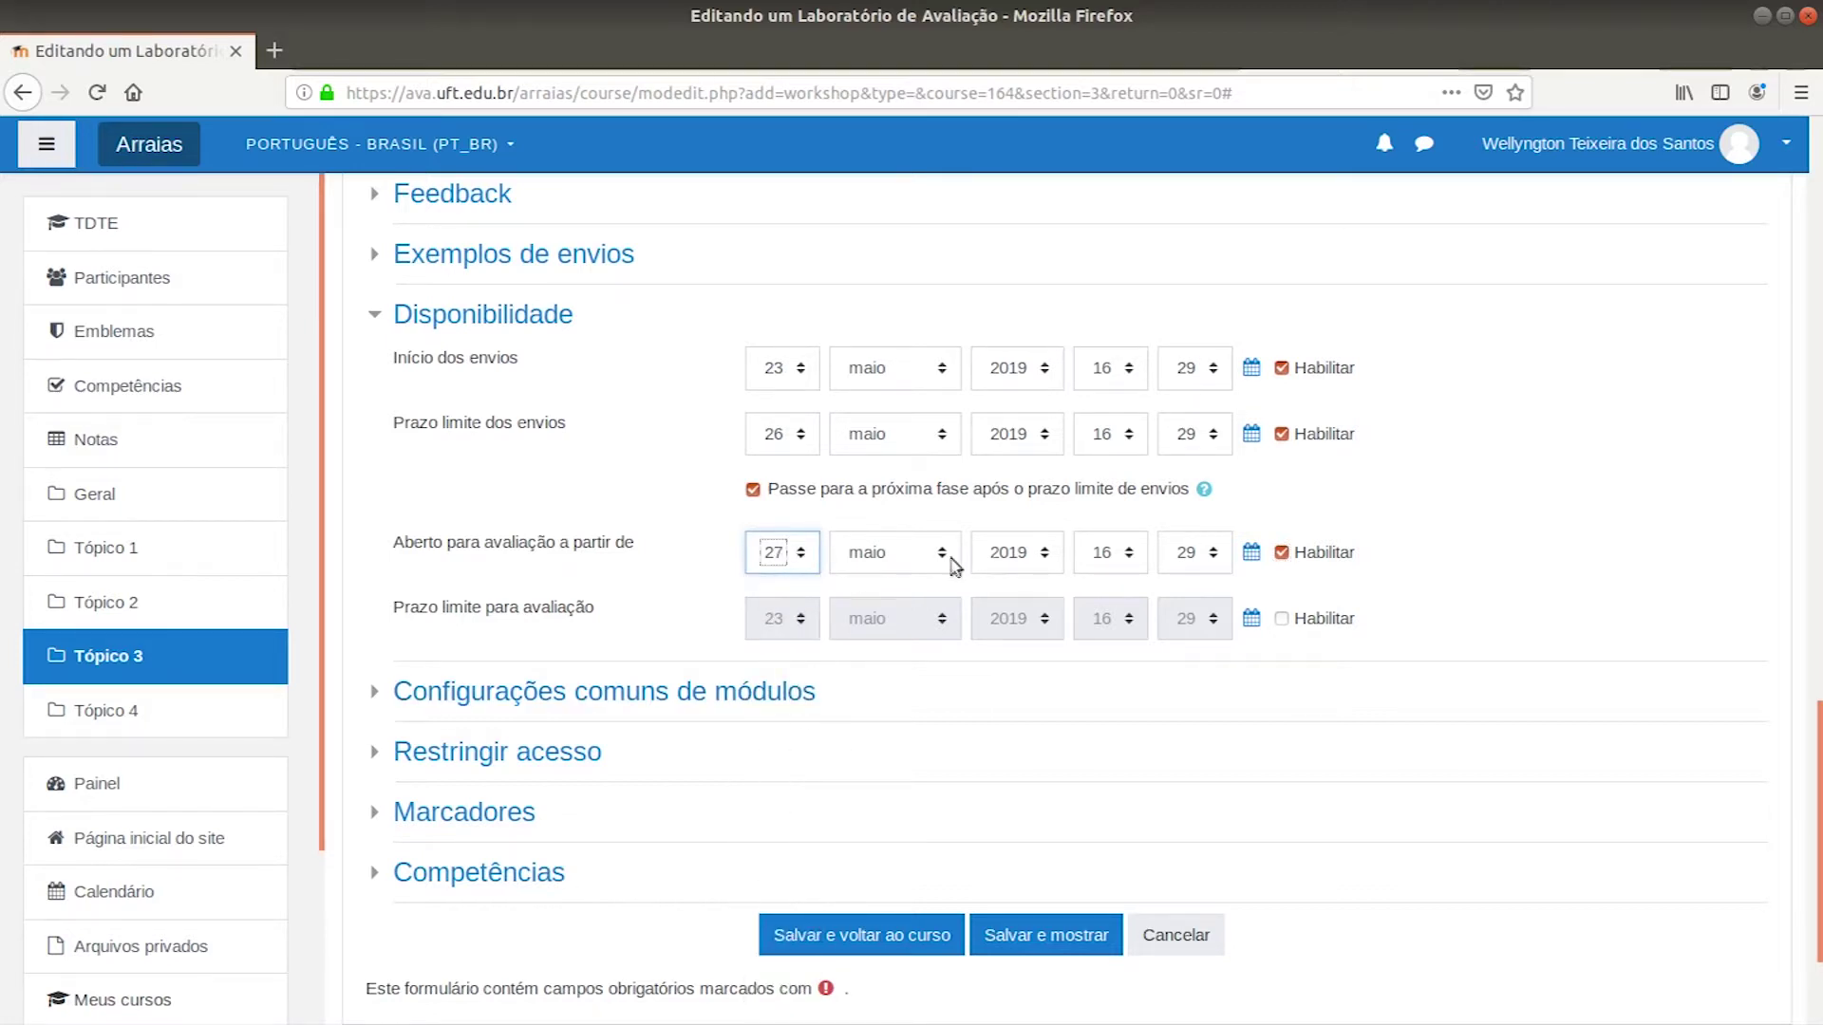
left_click(1277, 624)
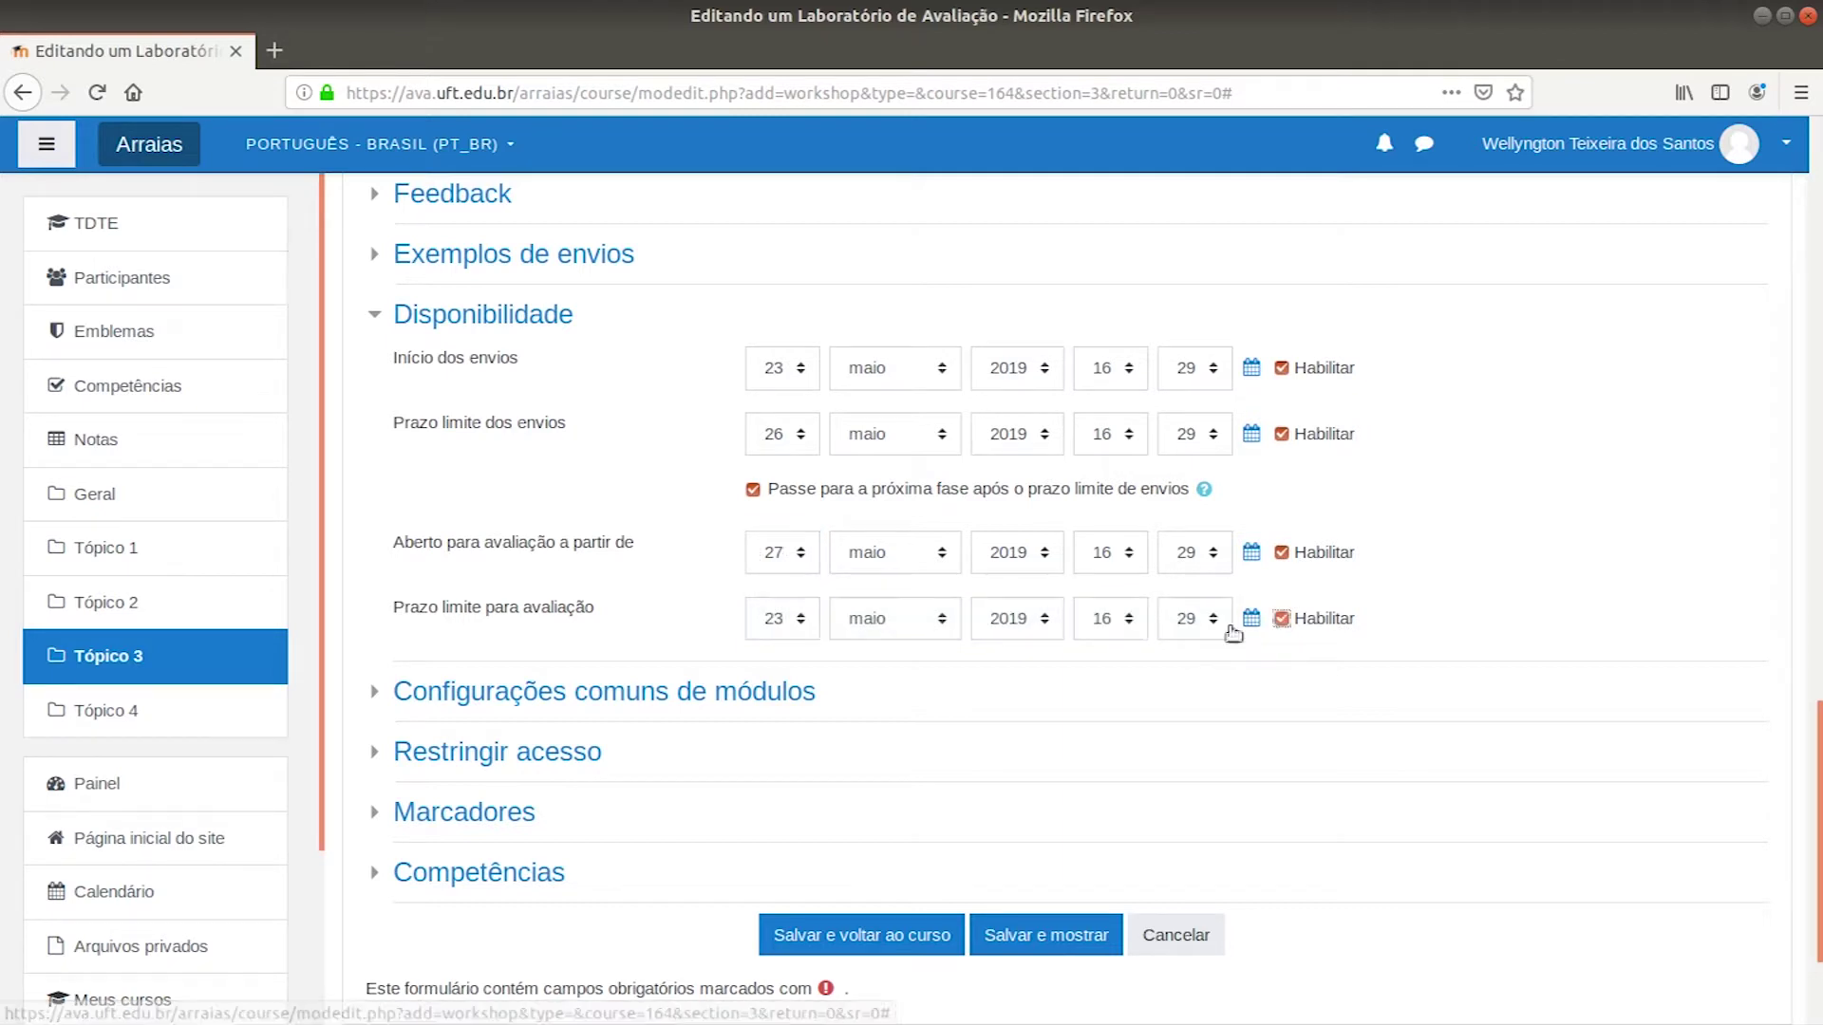
left_click(802, 618)
scroll(788, 492, "down", 3)
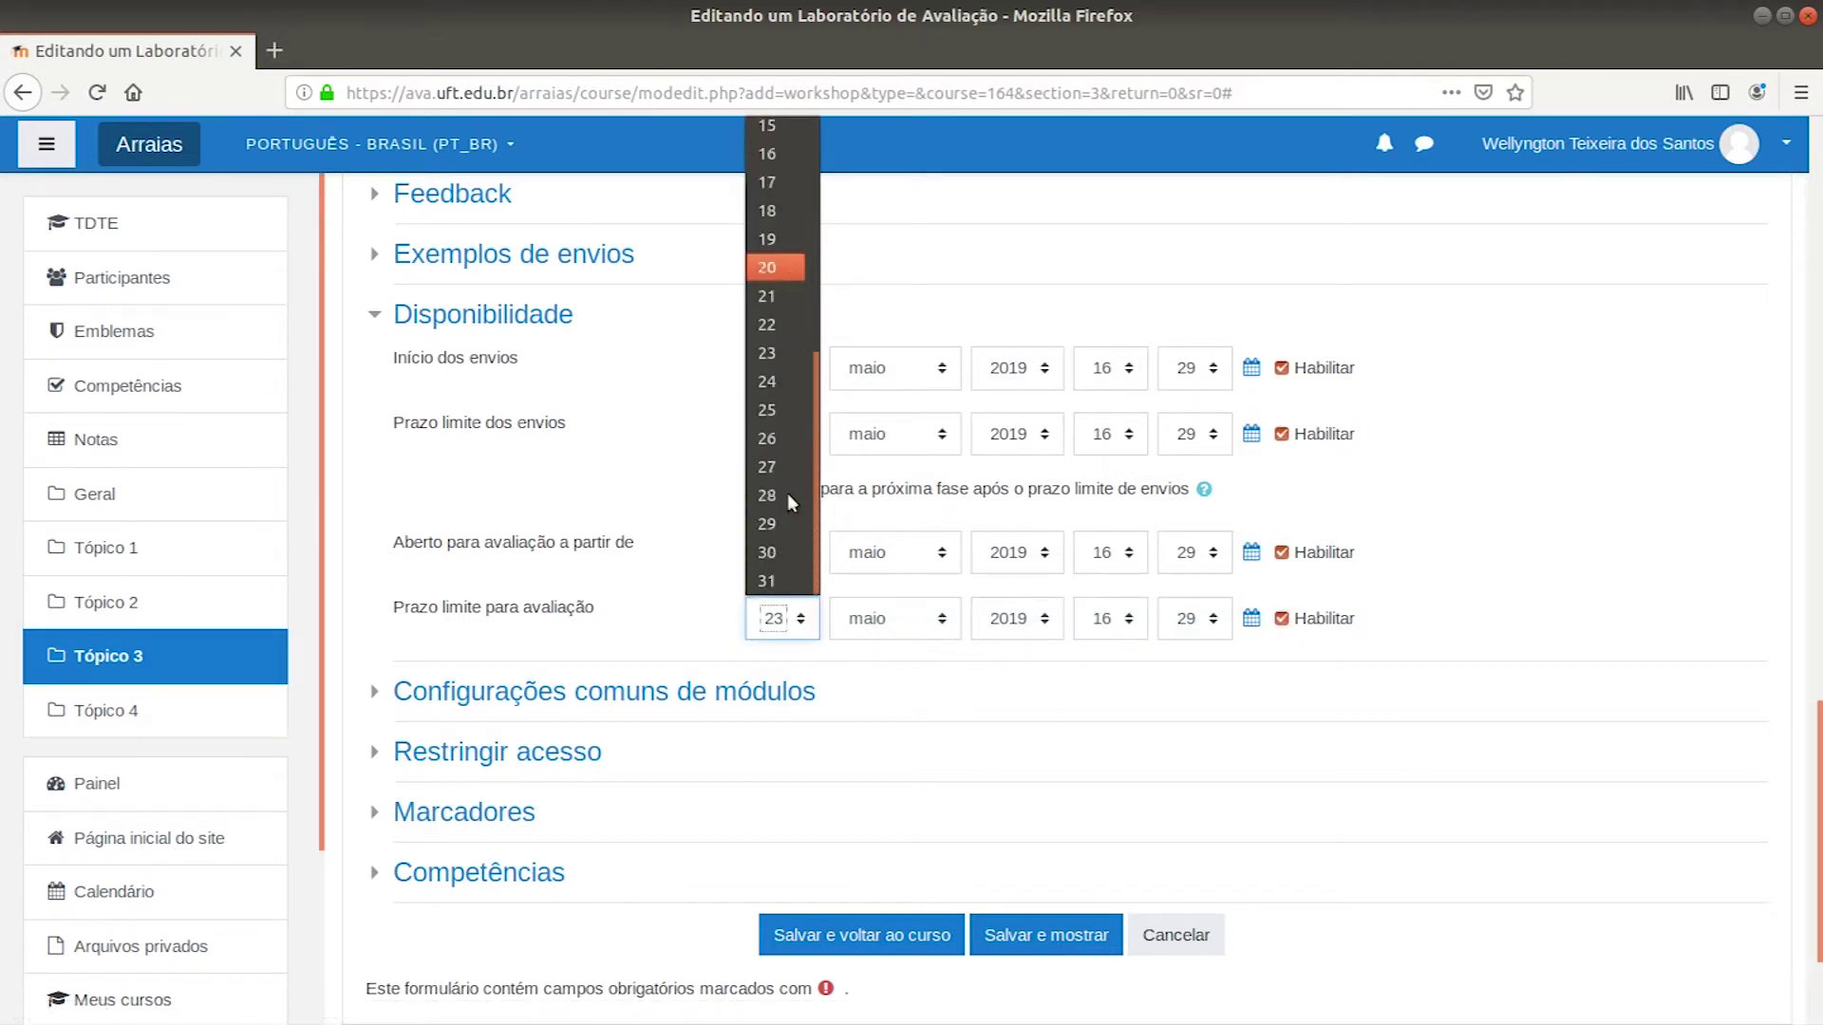
left_click(777, 551)
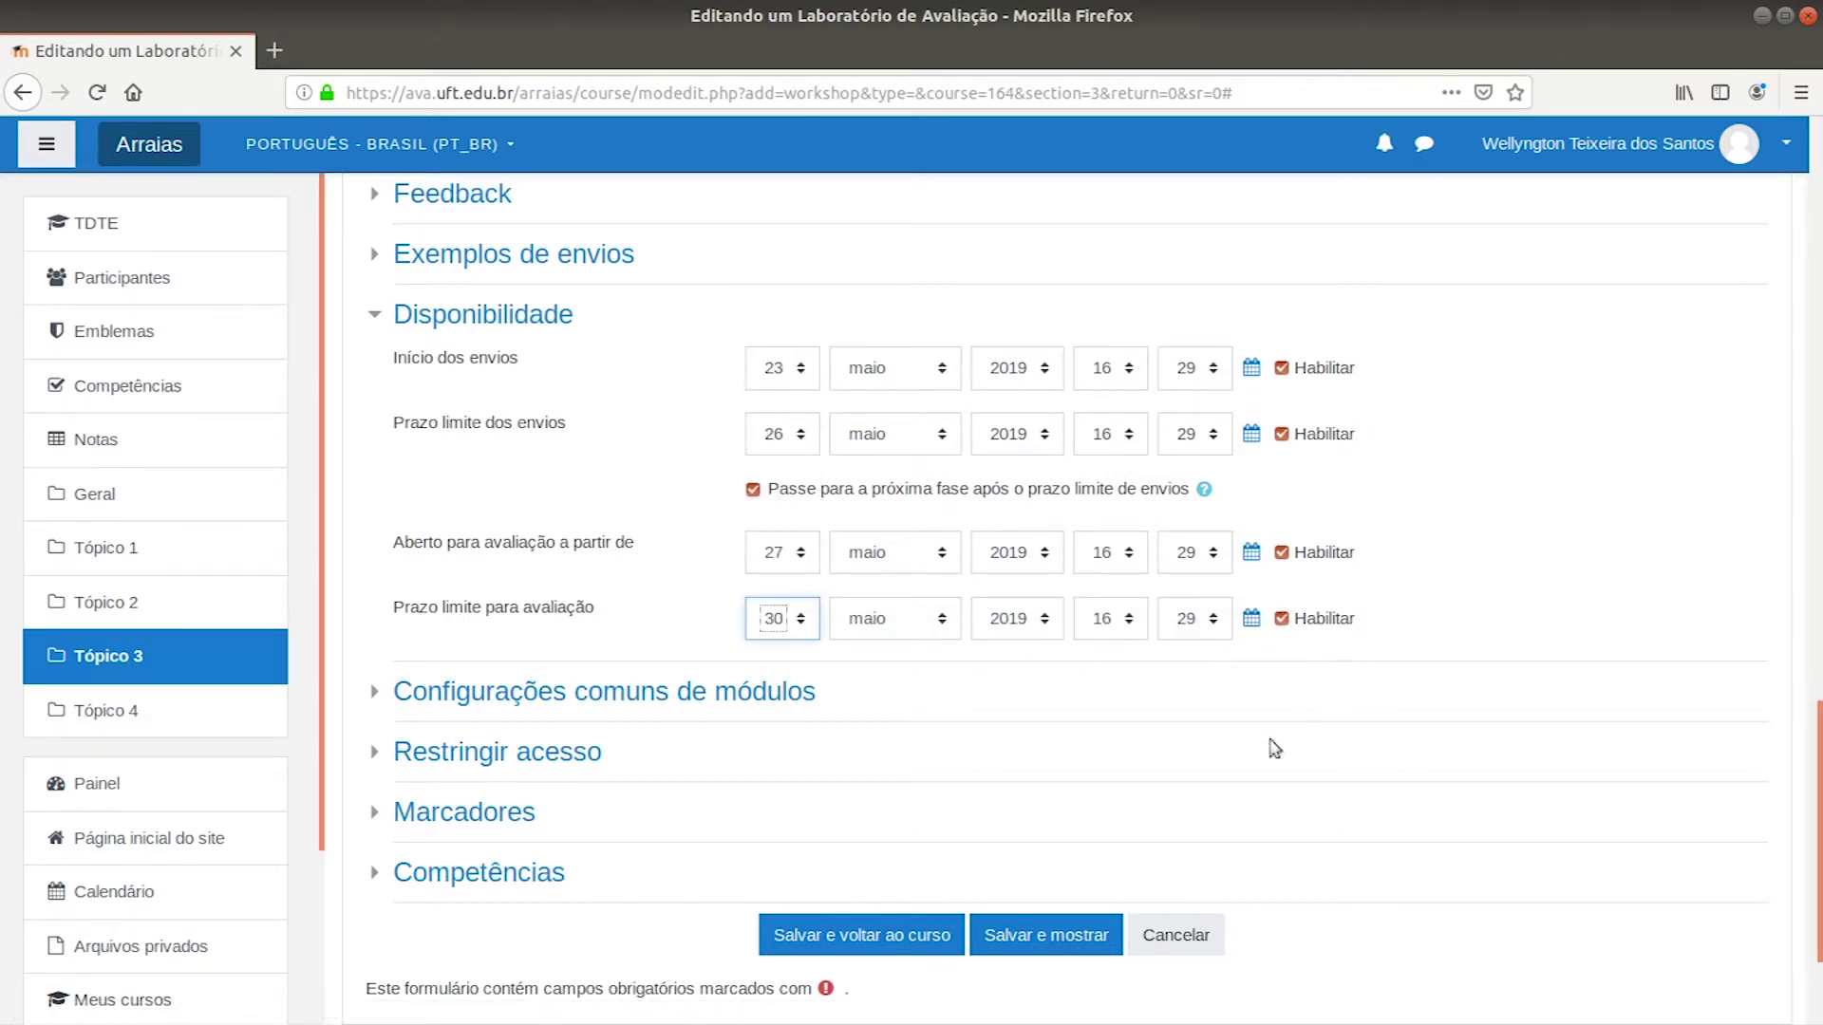
scroll(1241, 785, "down", 3)
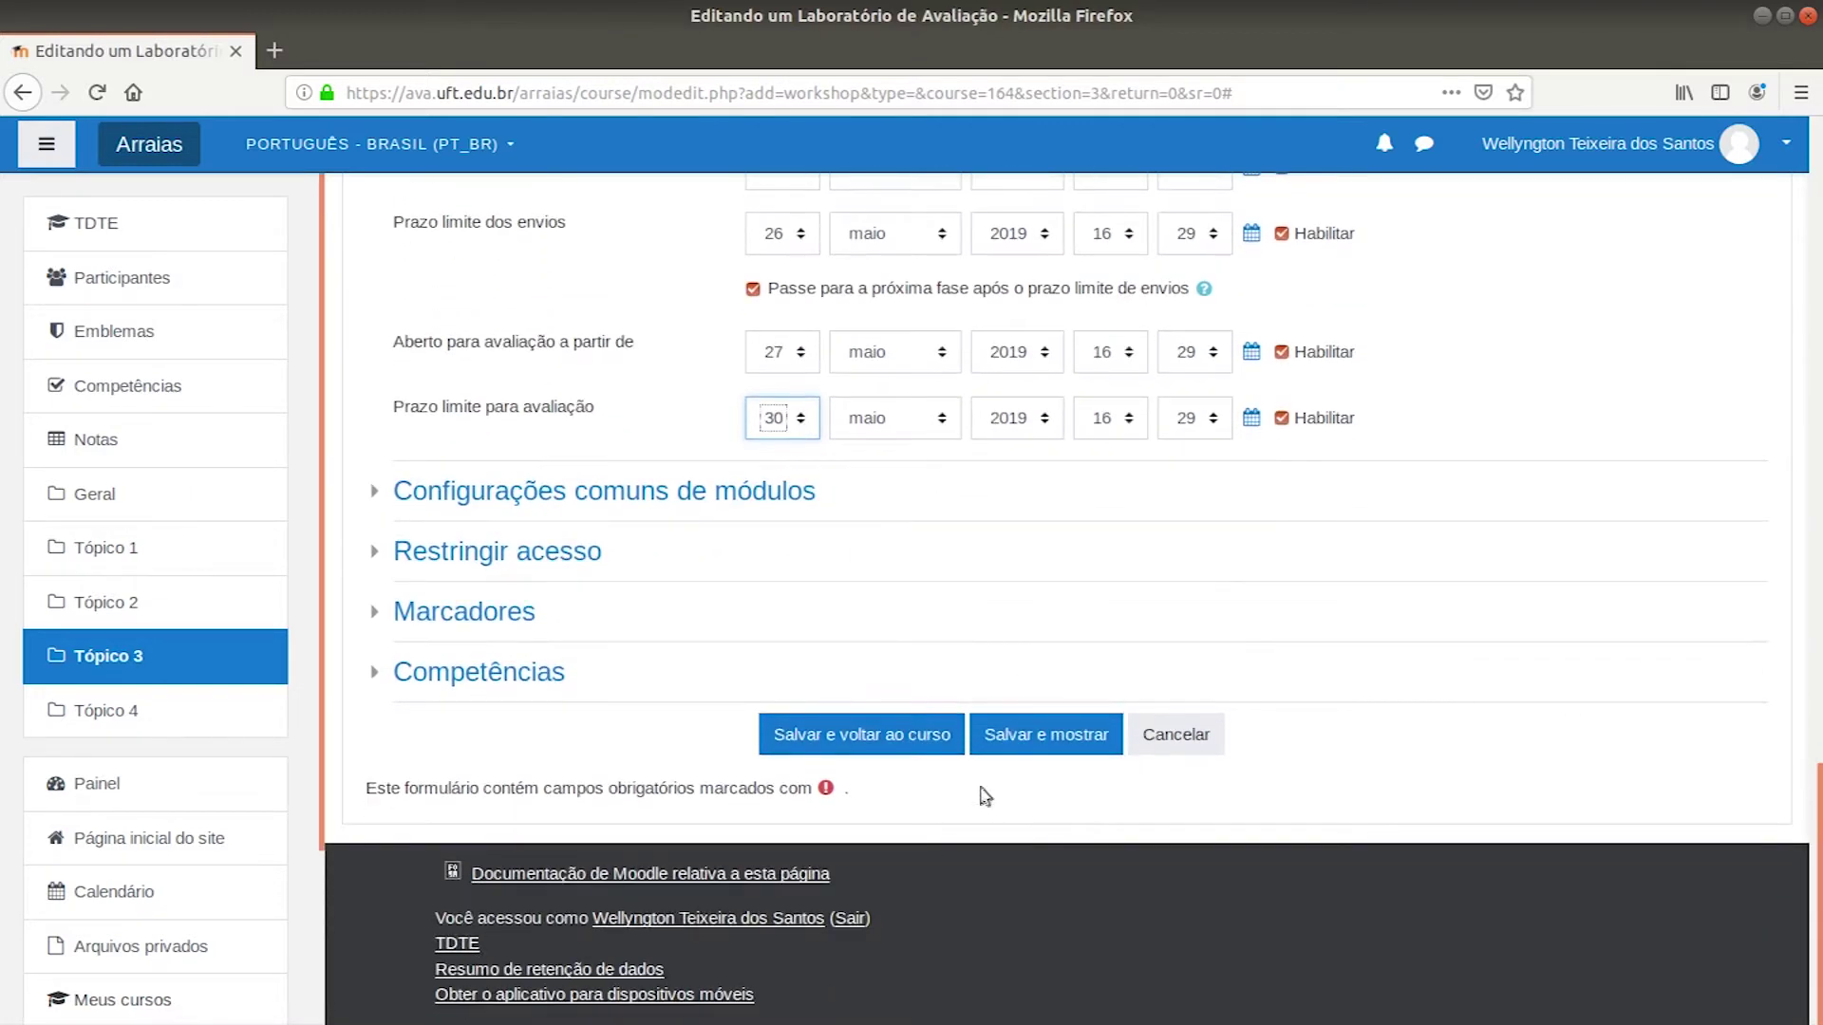
left_click(1047, 742)
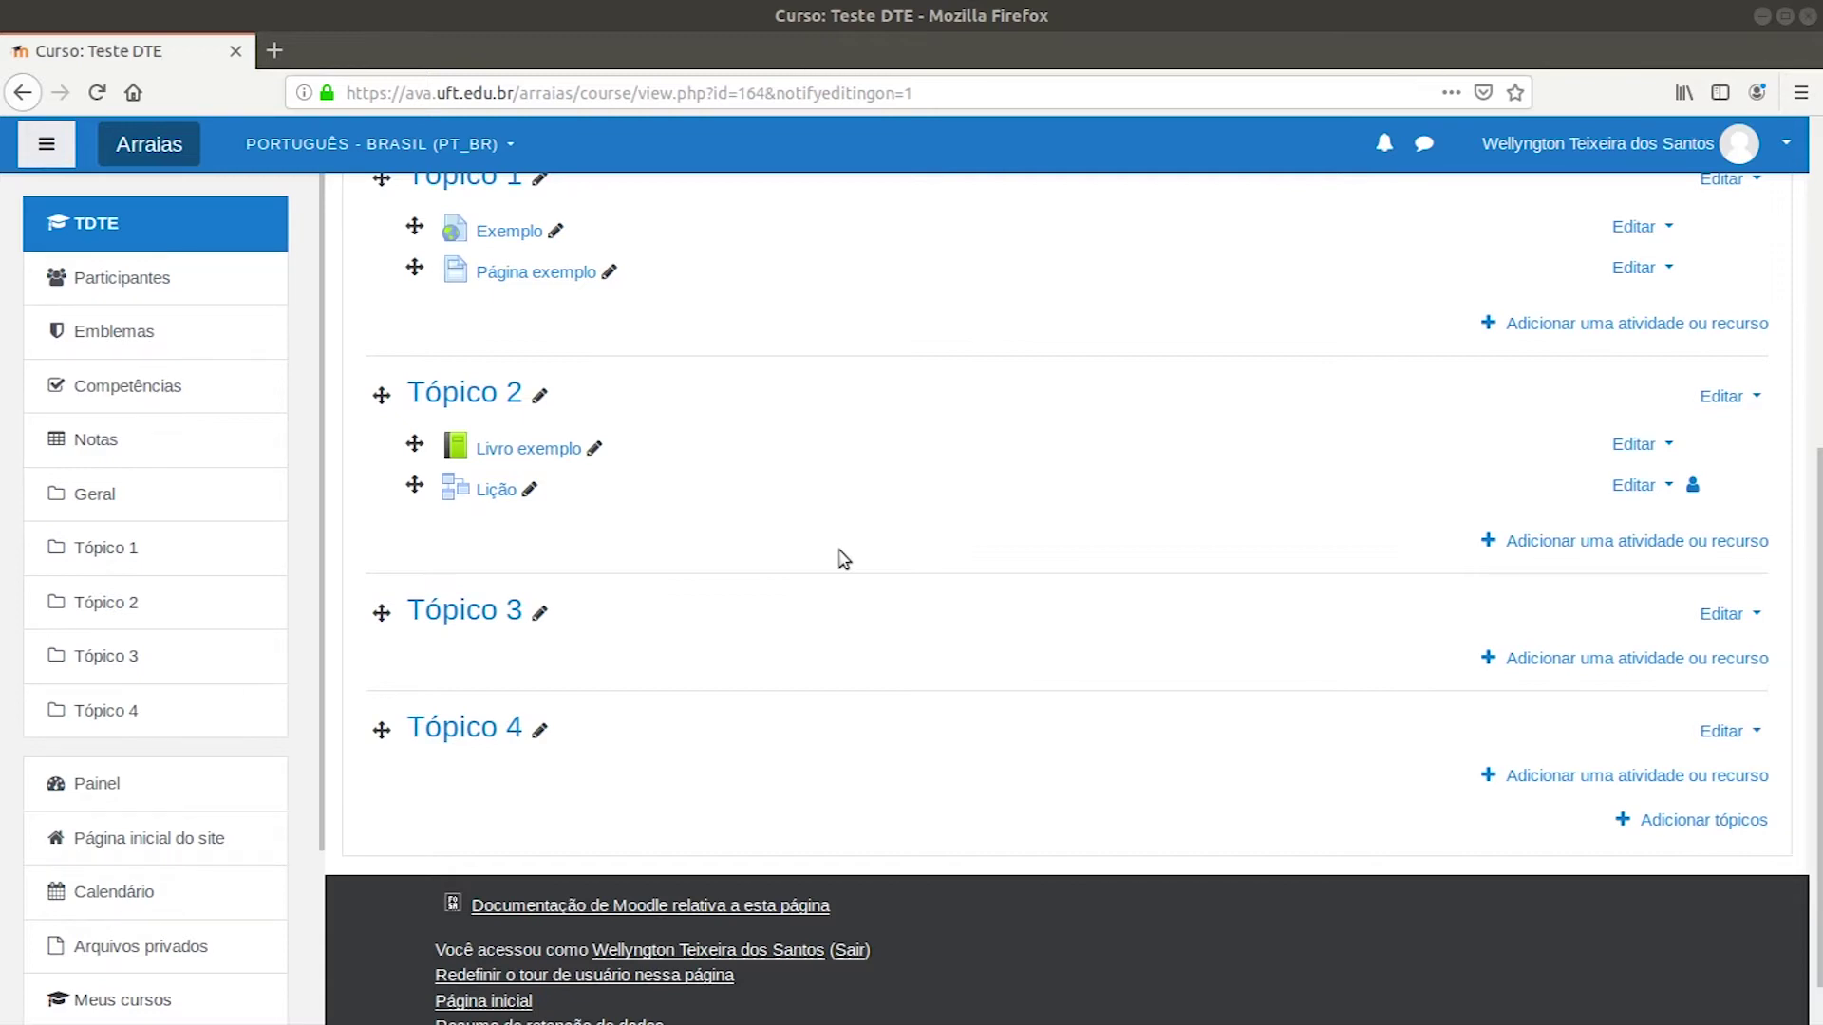
- Add a new Escolha activity to Tópico 2
left_click(1650, 543)
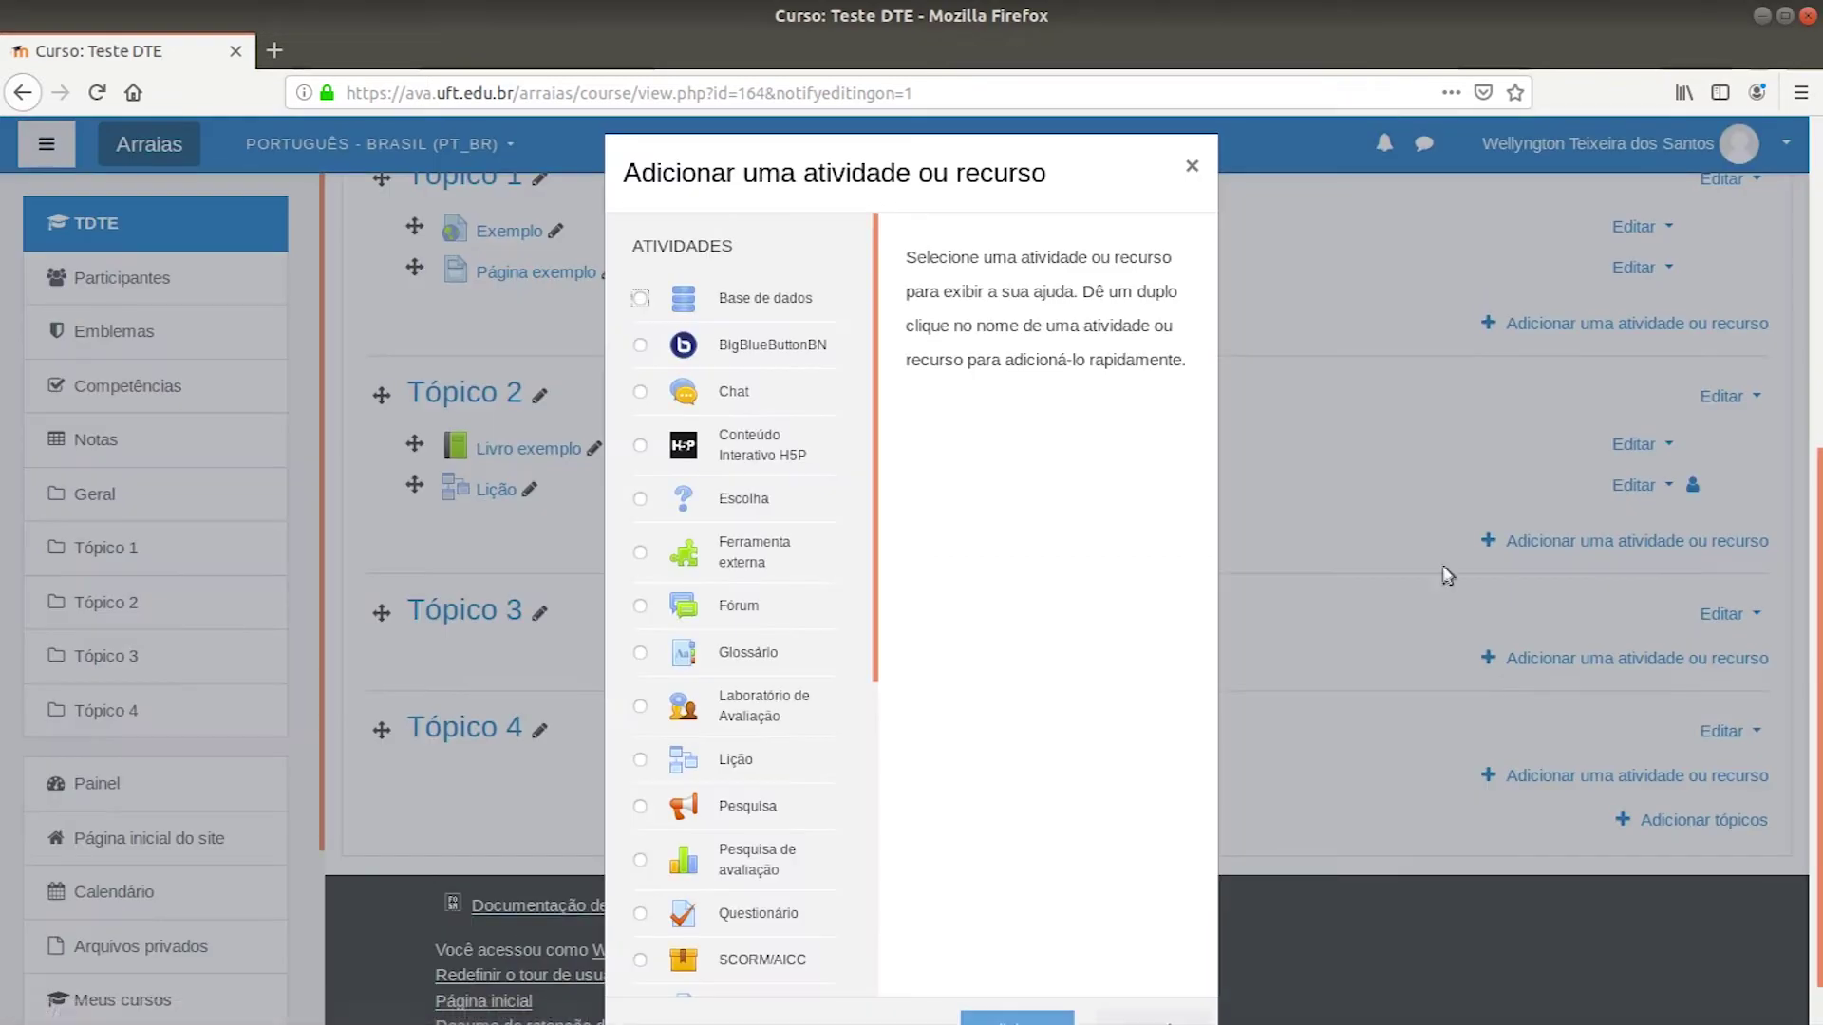
left_click(642, 499)
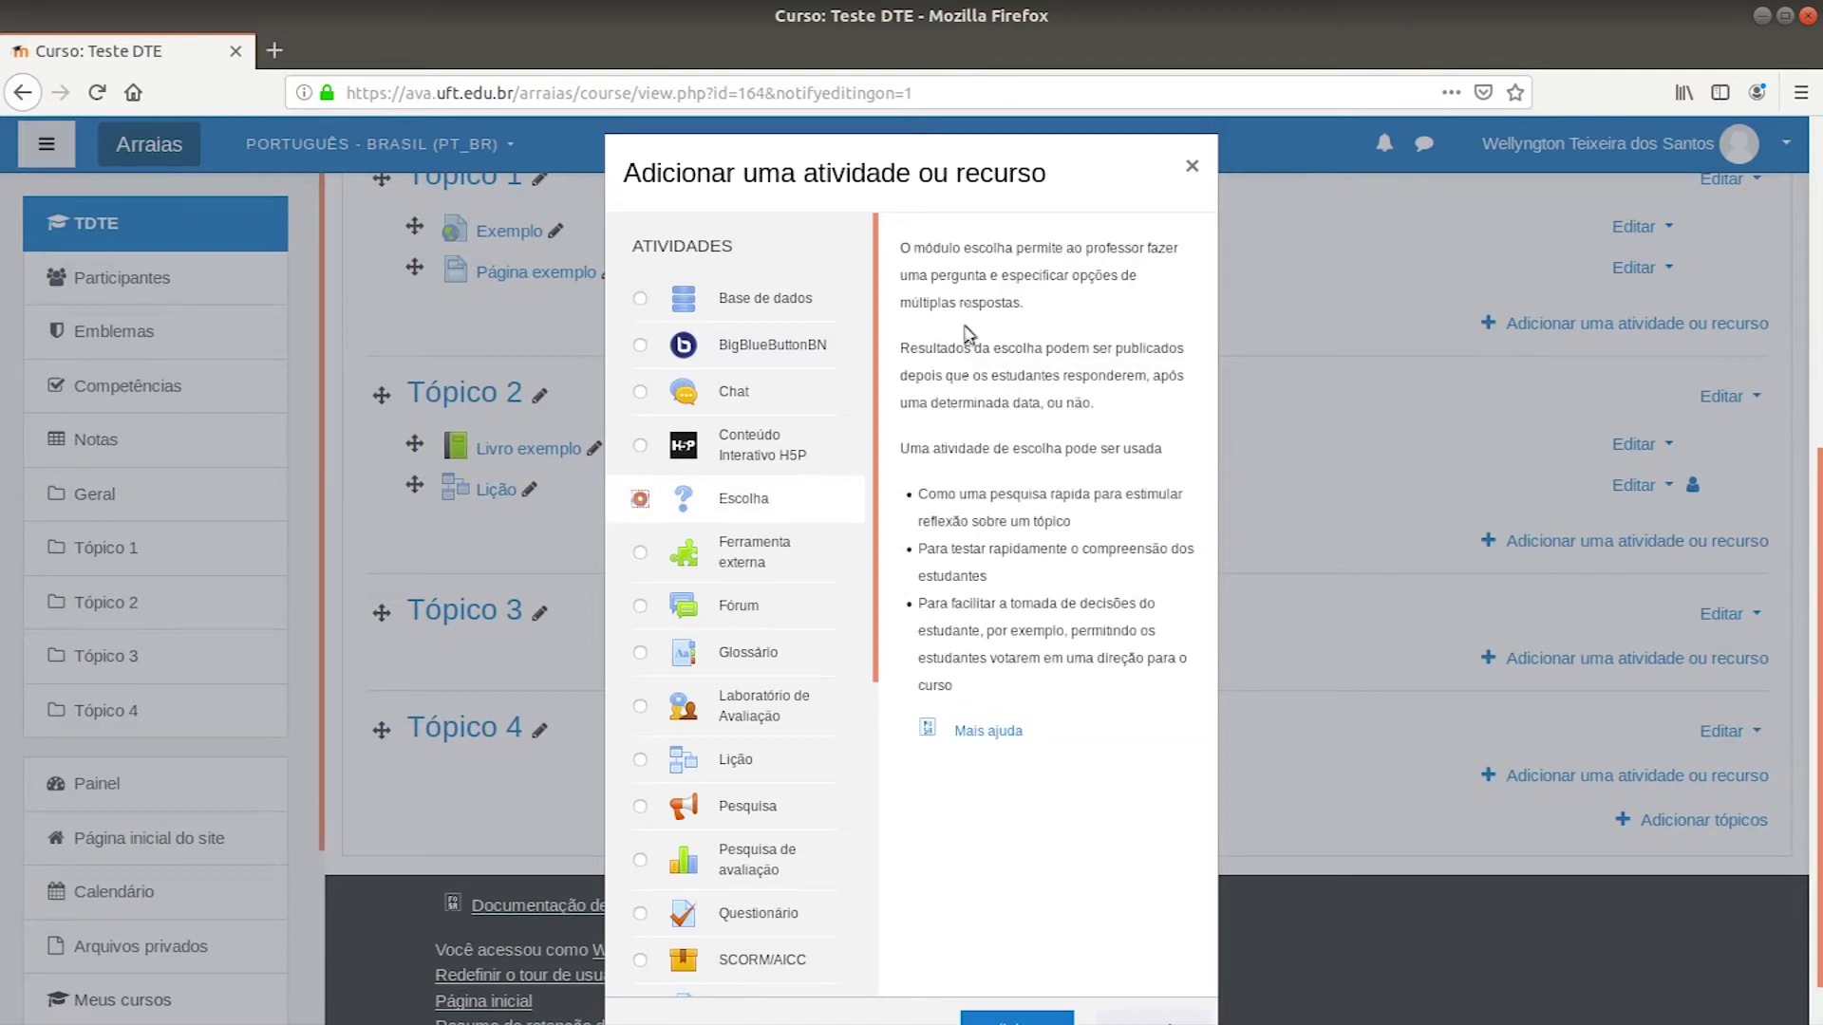
scroll(1014, 596, "down", 1)
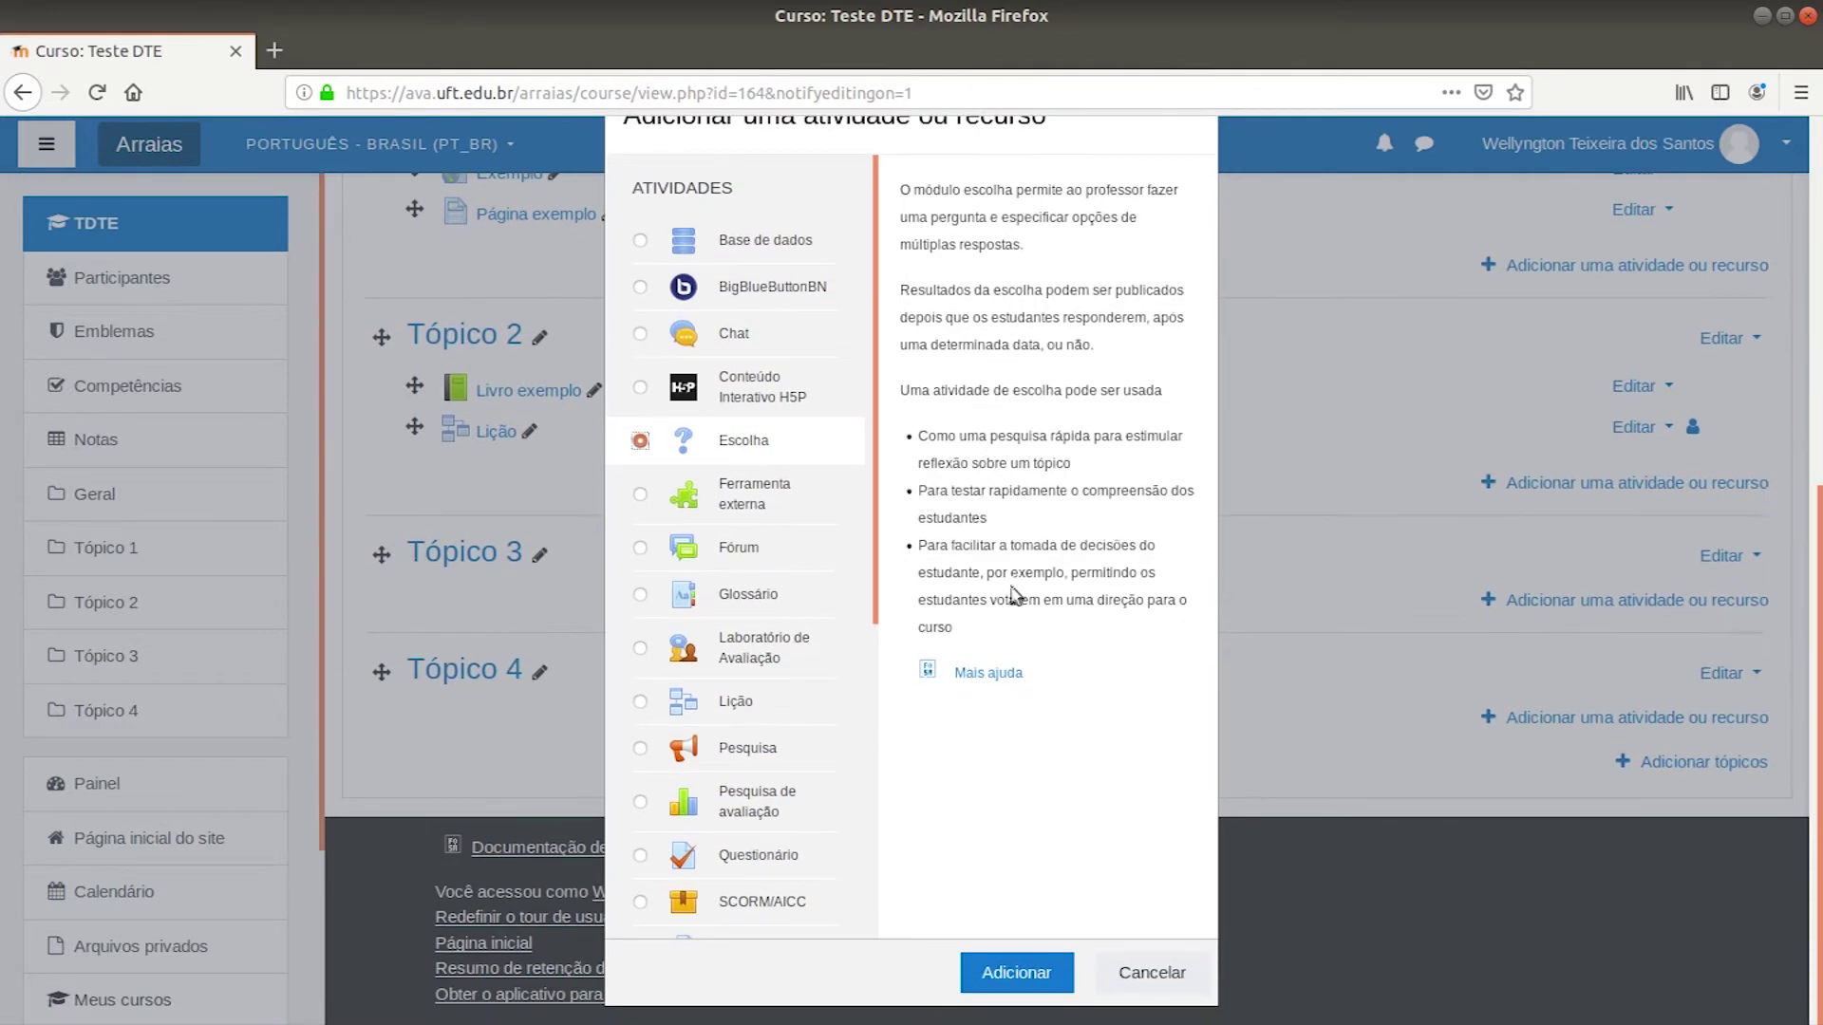
left_click(1042, 975)
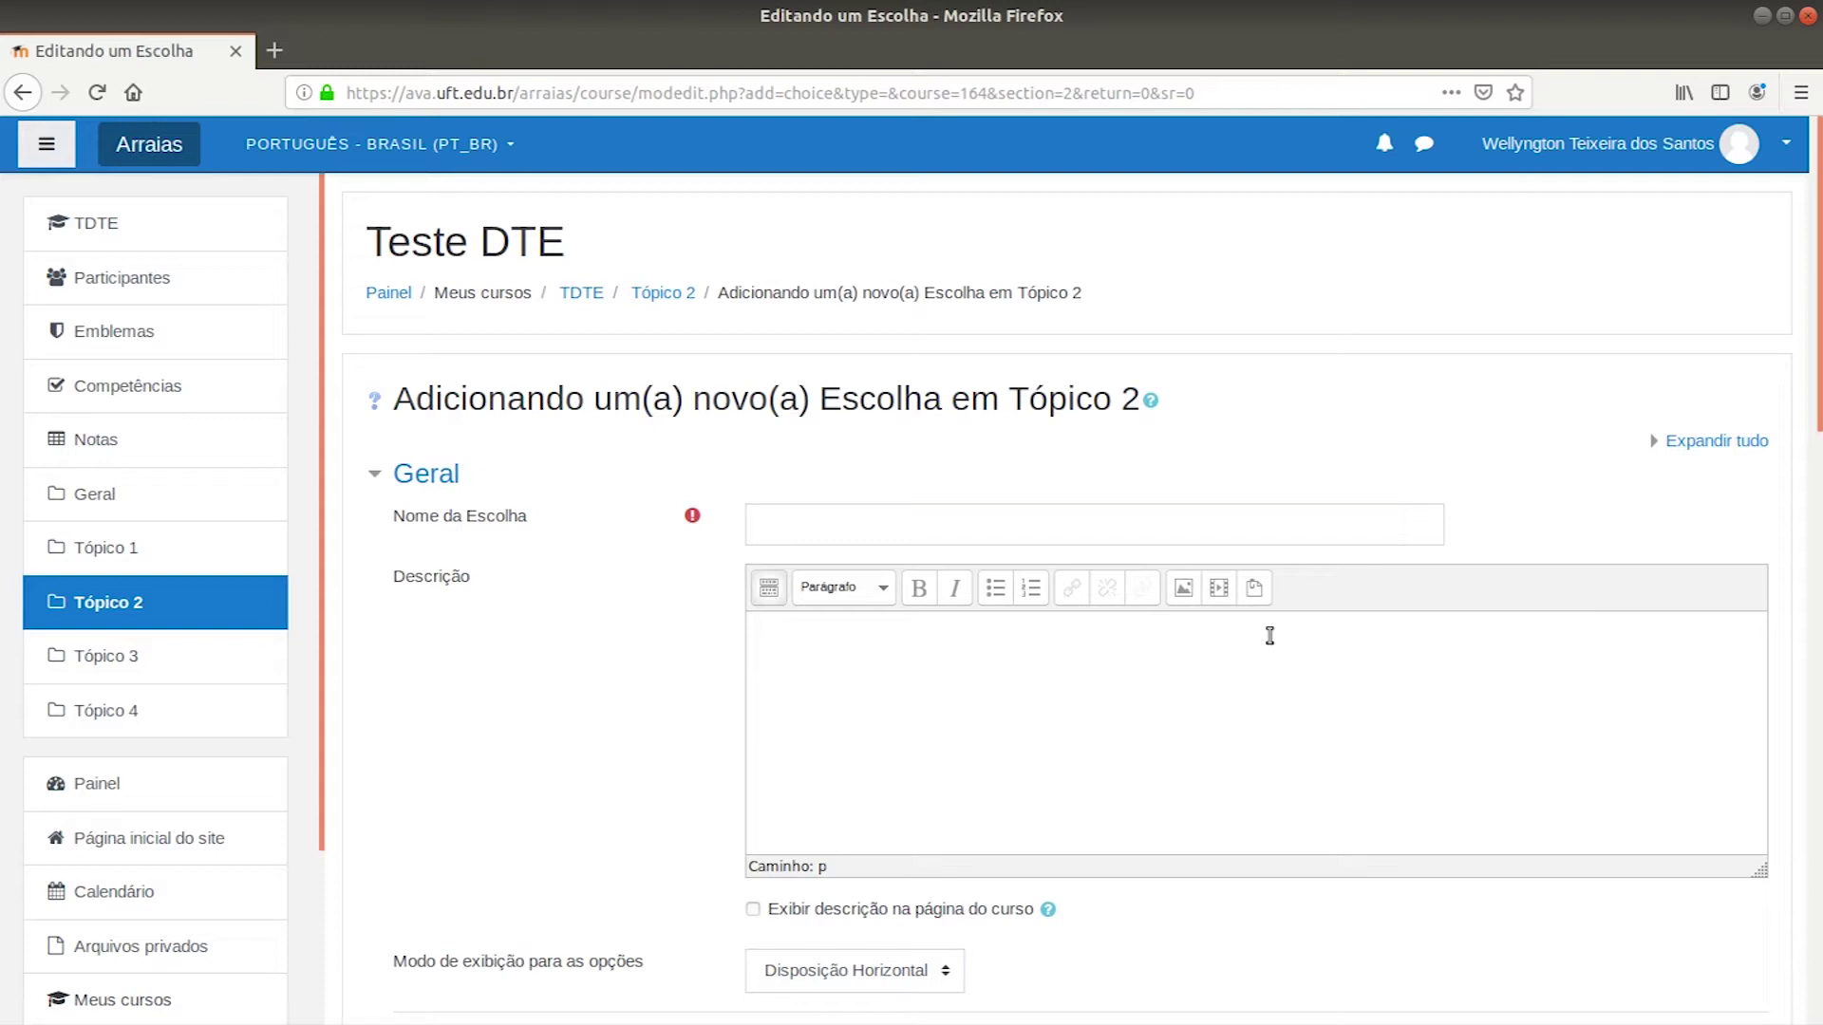
- Name the Escolha "Atividade do tipo escolha" and set the display mode for its options to Disposição Vertical
left_click(1166, 528)
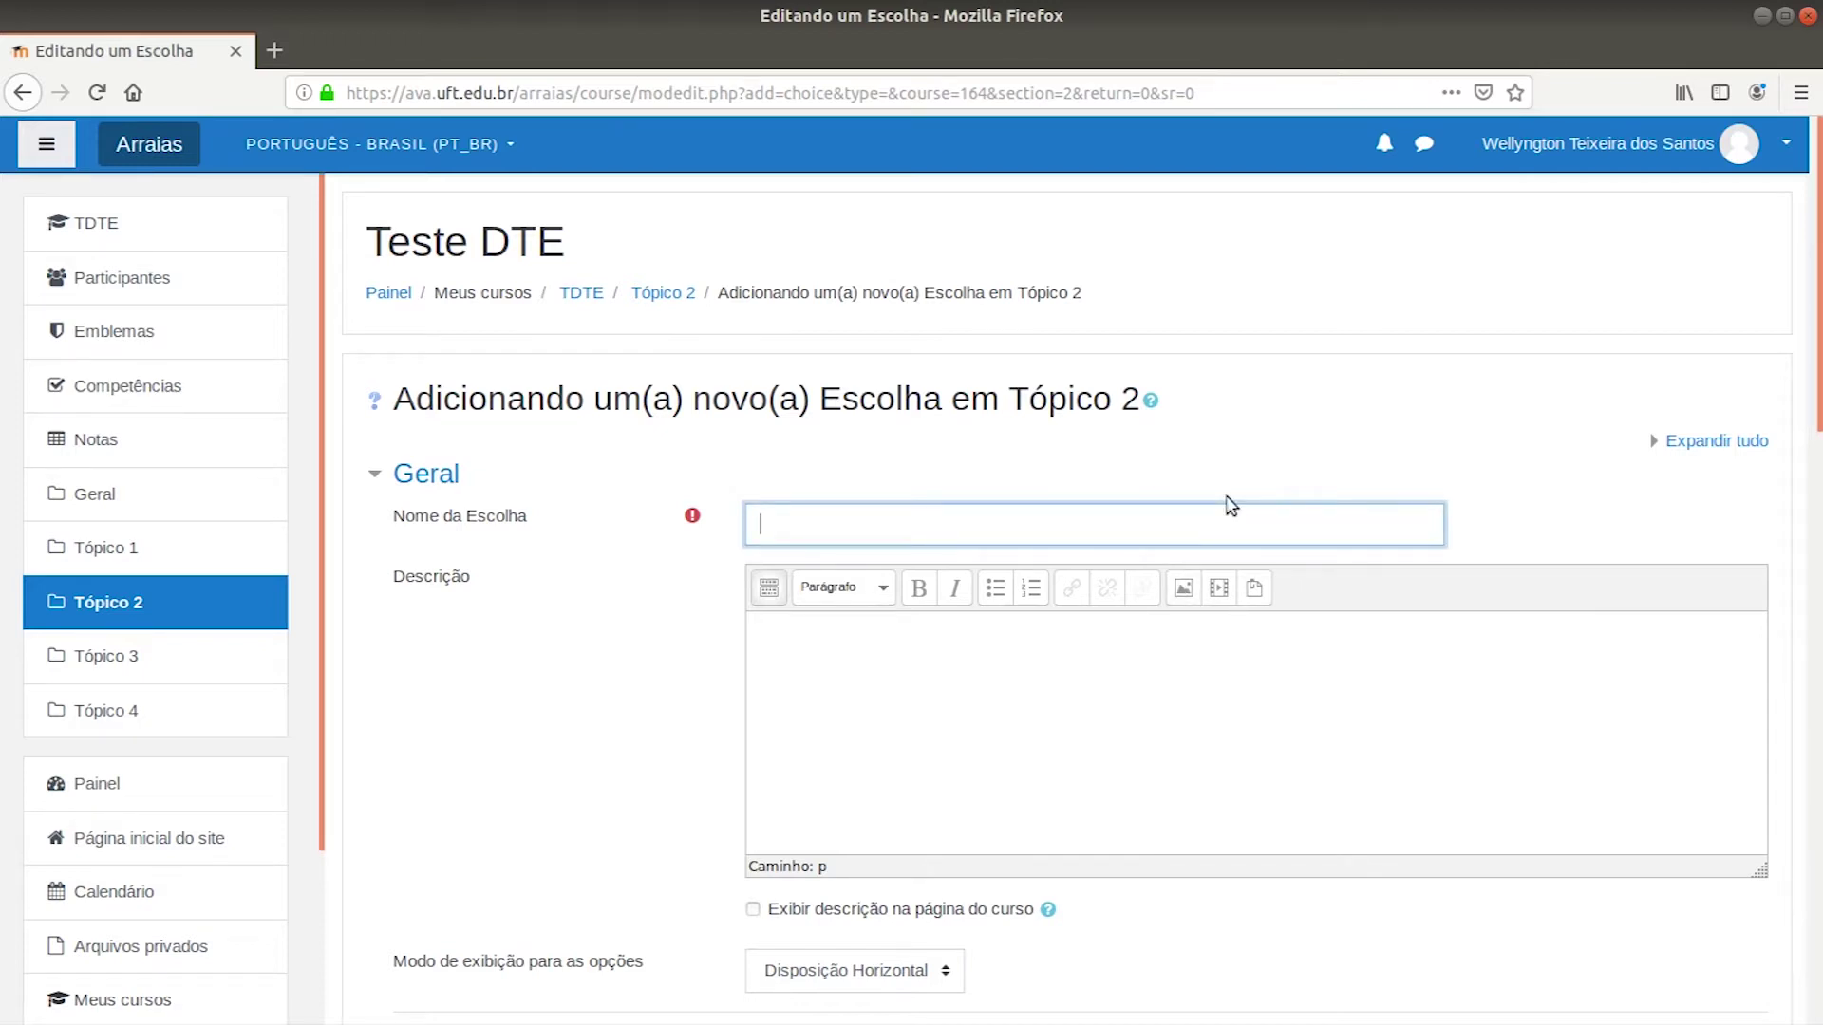
type("Atividade do tipo escolha")
scroll(1231, 505, "down", 5)
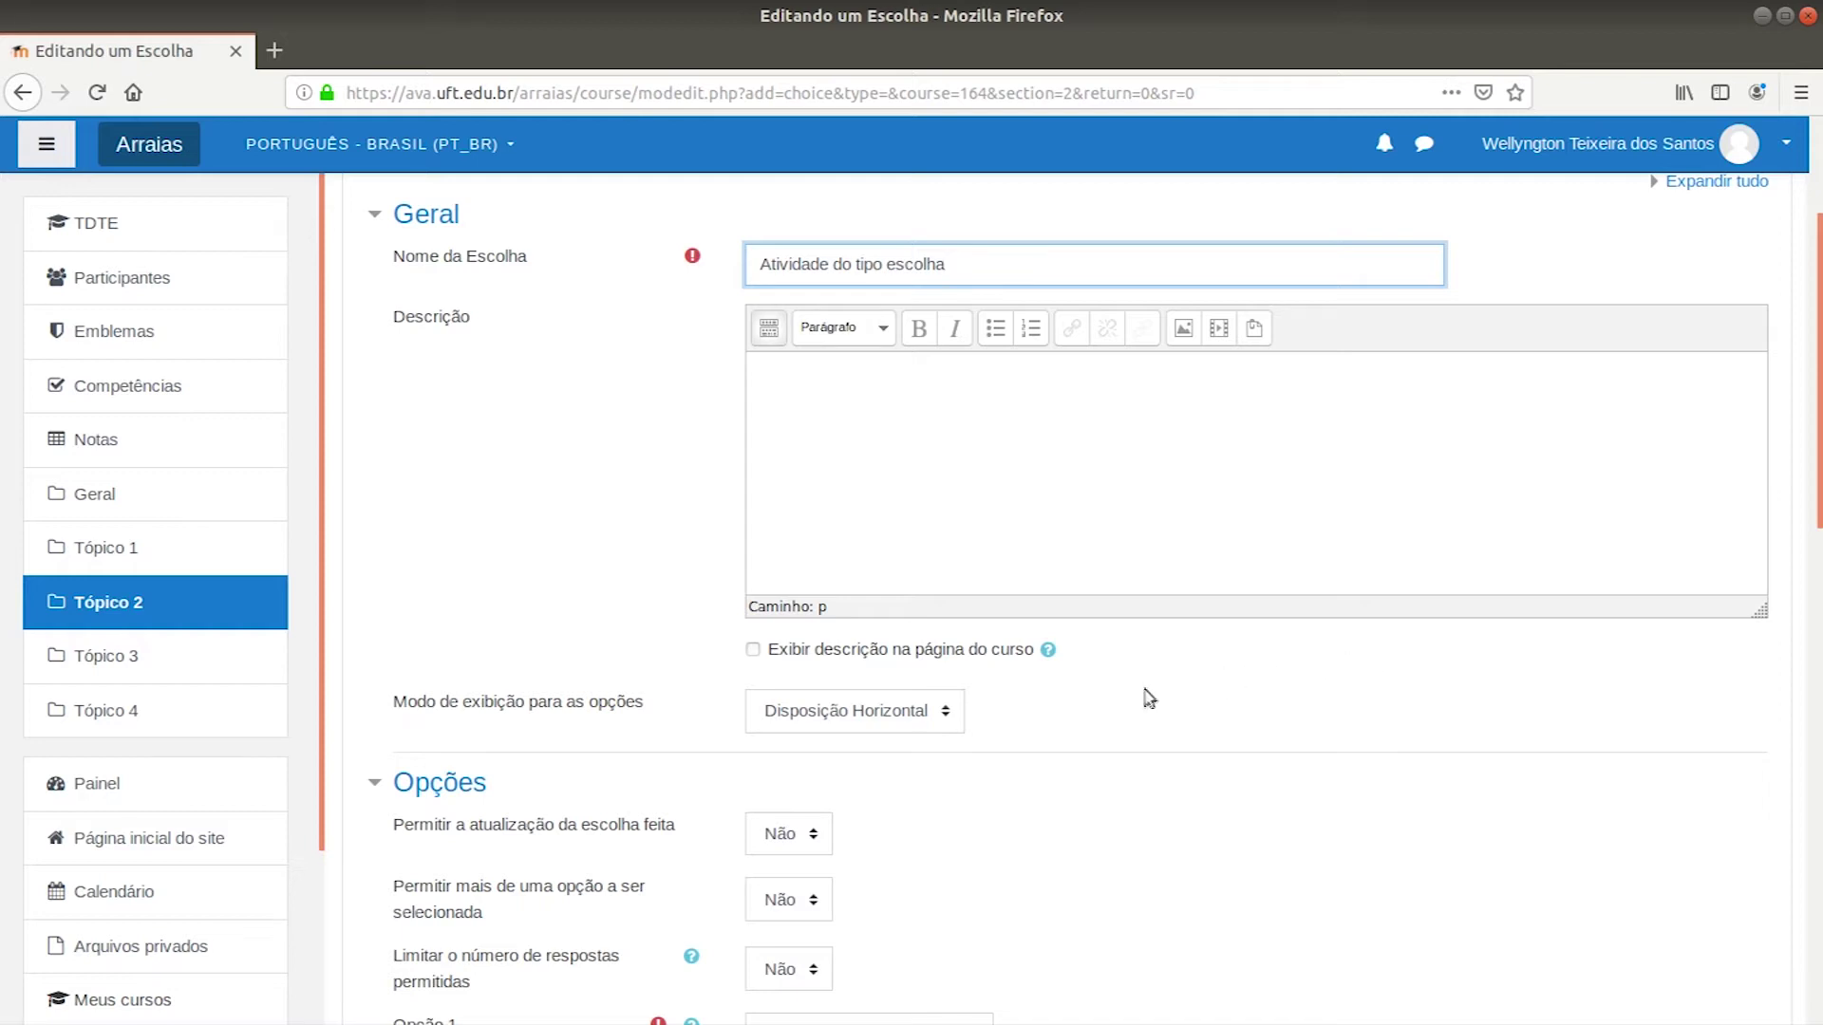
left_click(944, 712)
left_click(853, 777)
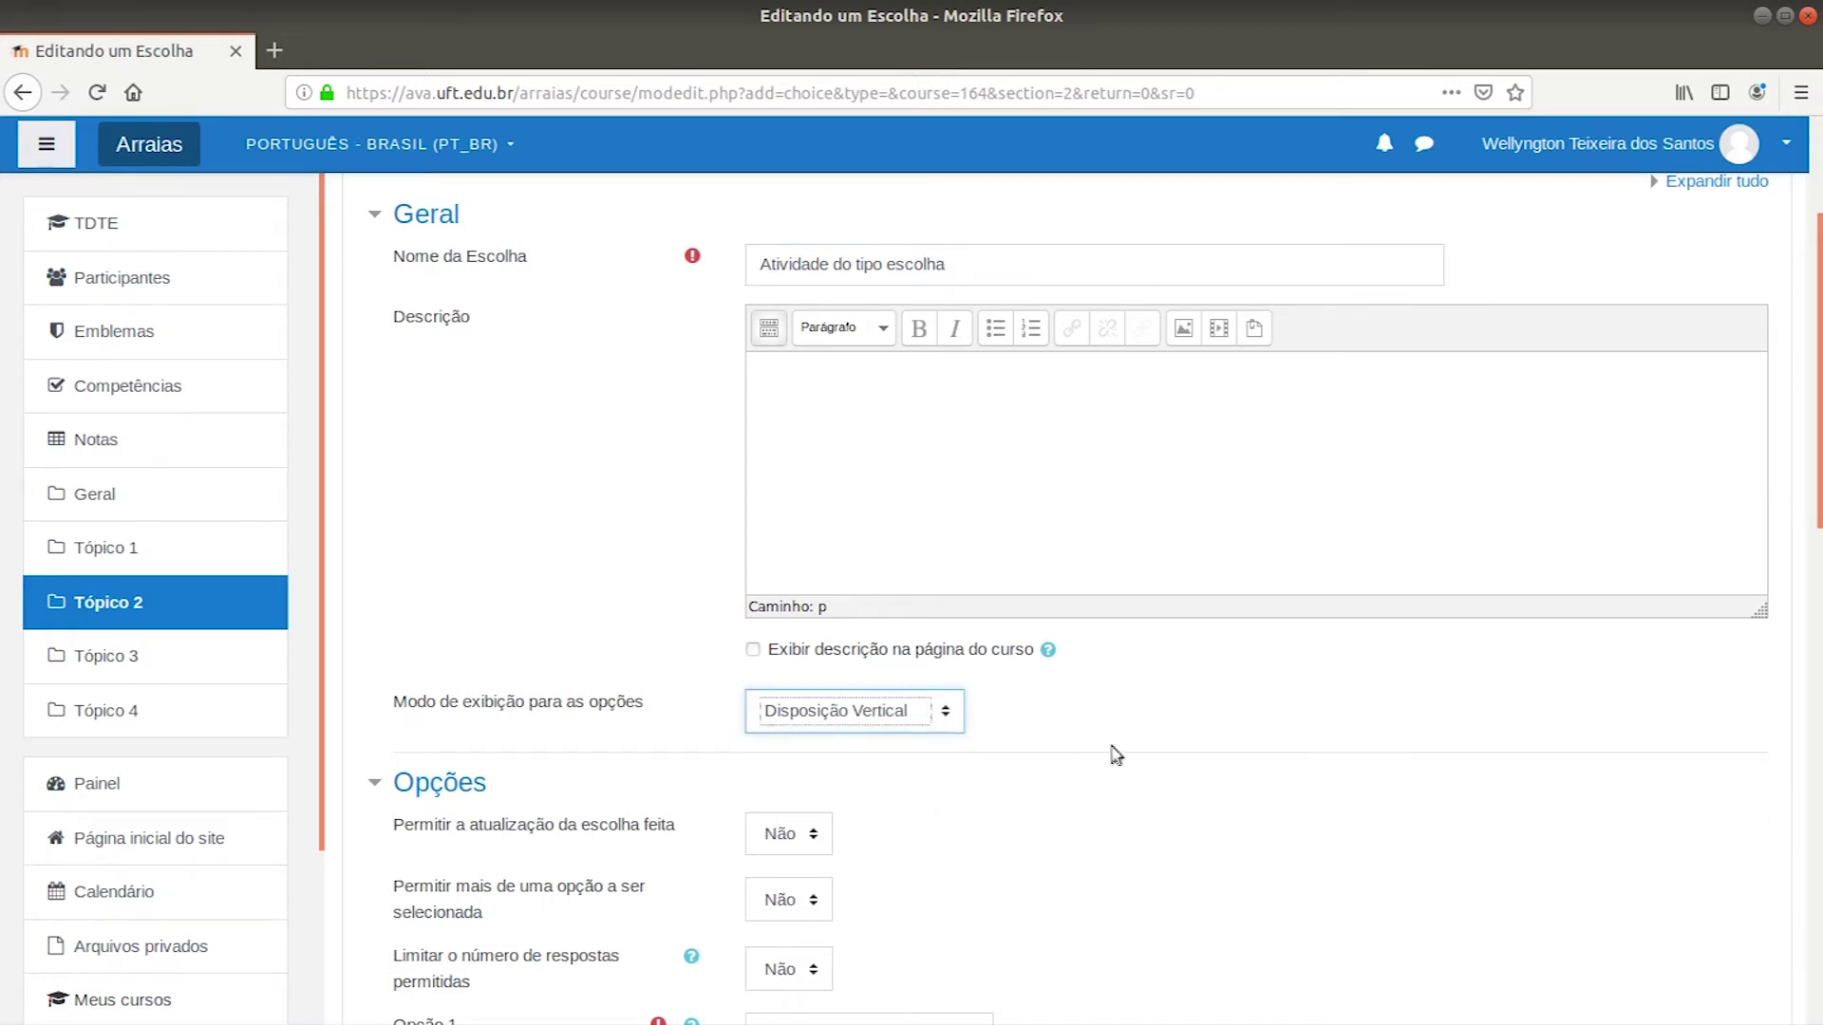
- Enter Dificilmente as Opção 1 and Facilmente as Opção 2, and expand the Disponibilidade section to view its response dates
scroll(1253, 763, "down", 5)
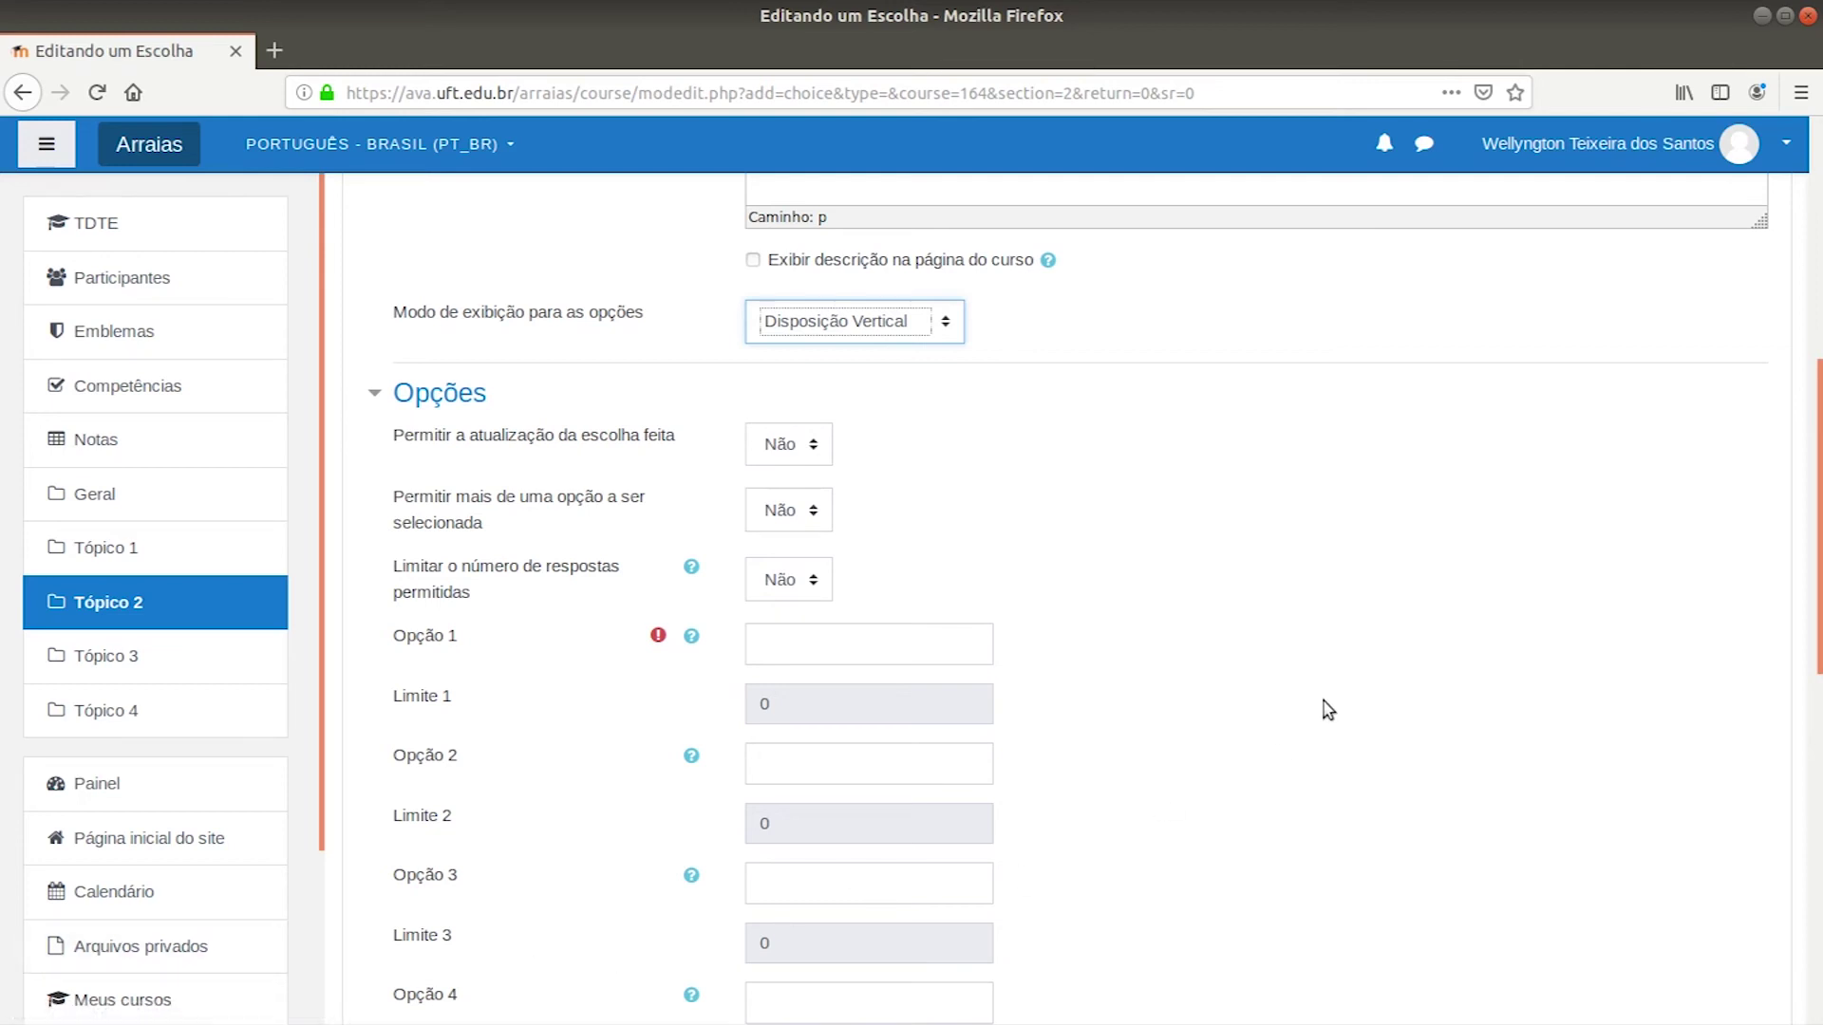
scroll(1327, 710, "down", 1)
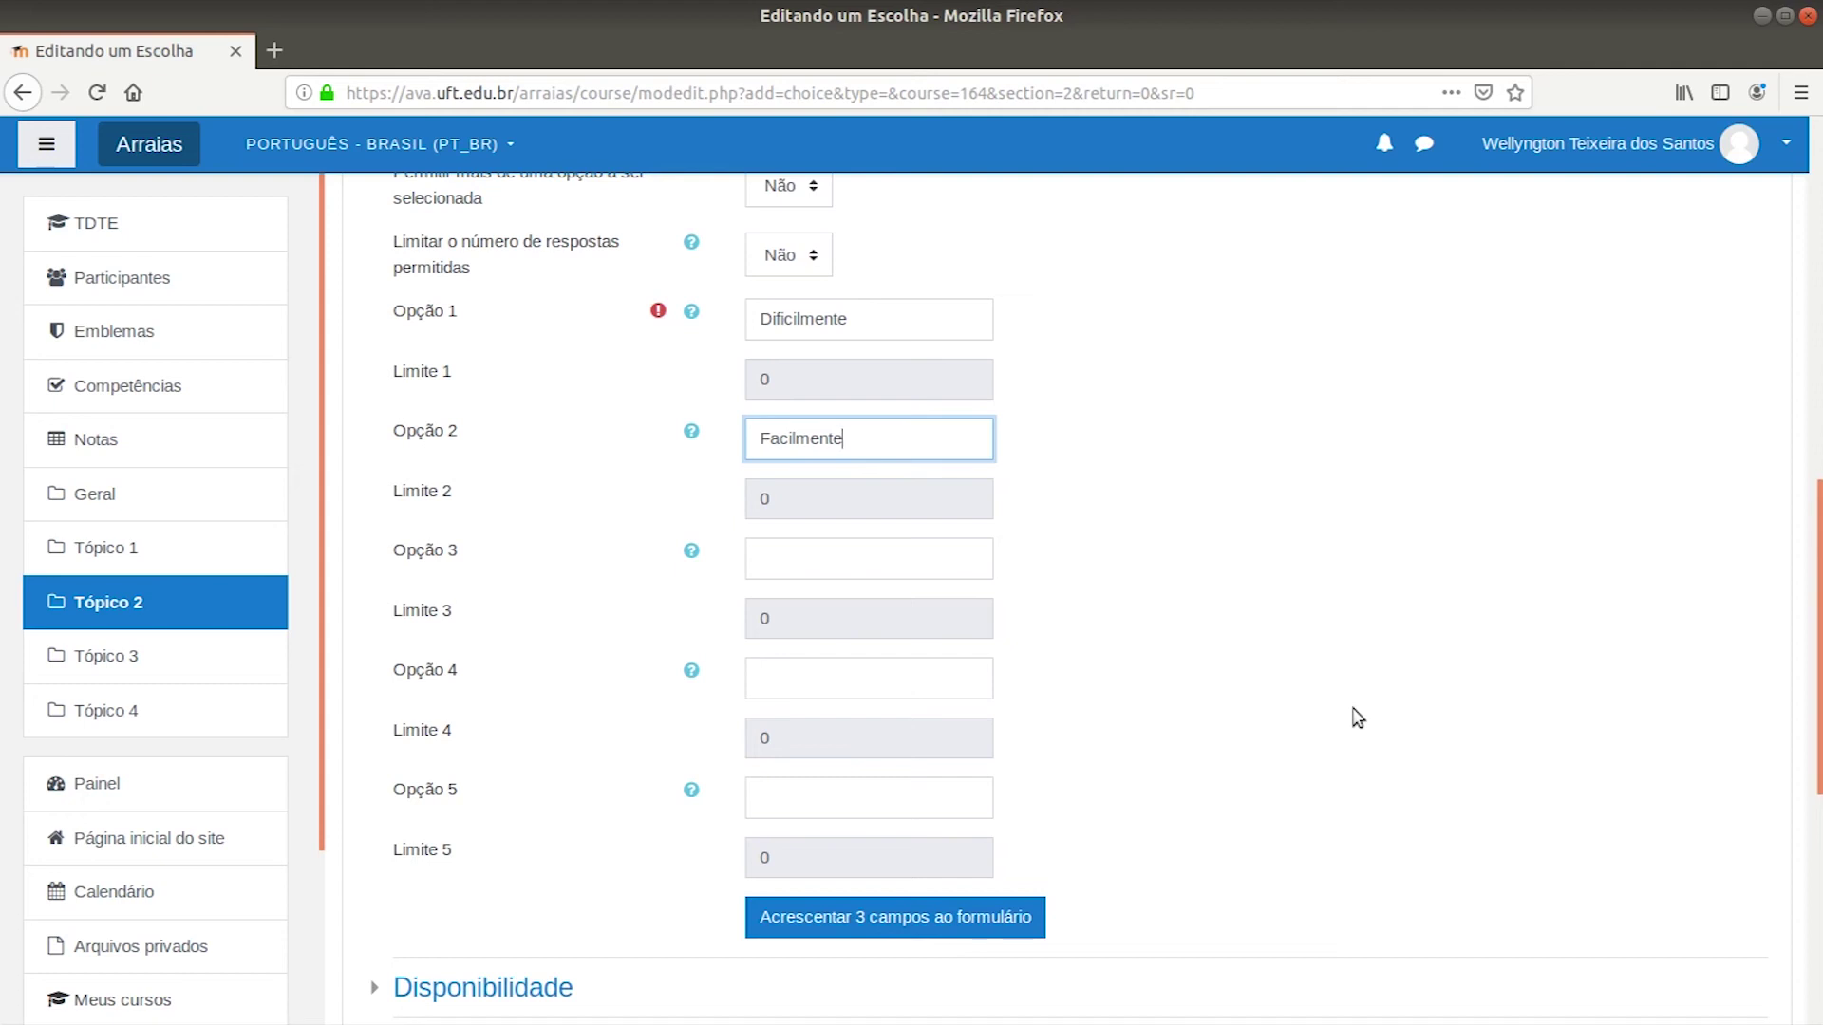
scroll(1358, 719, "down", 5)
left_click(483, 533)
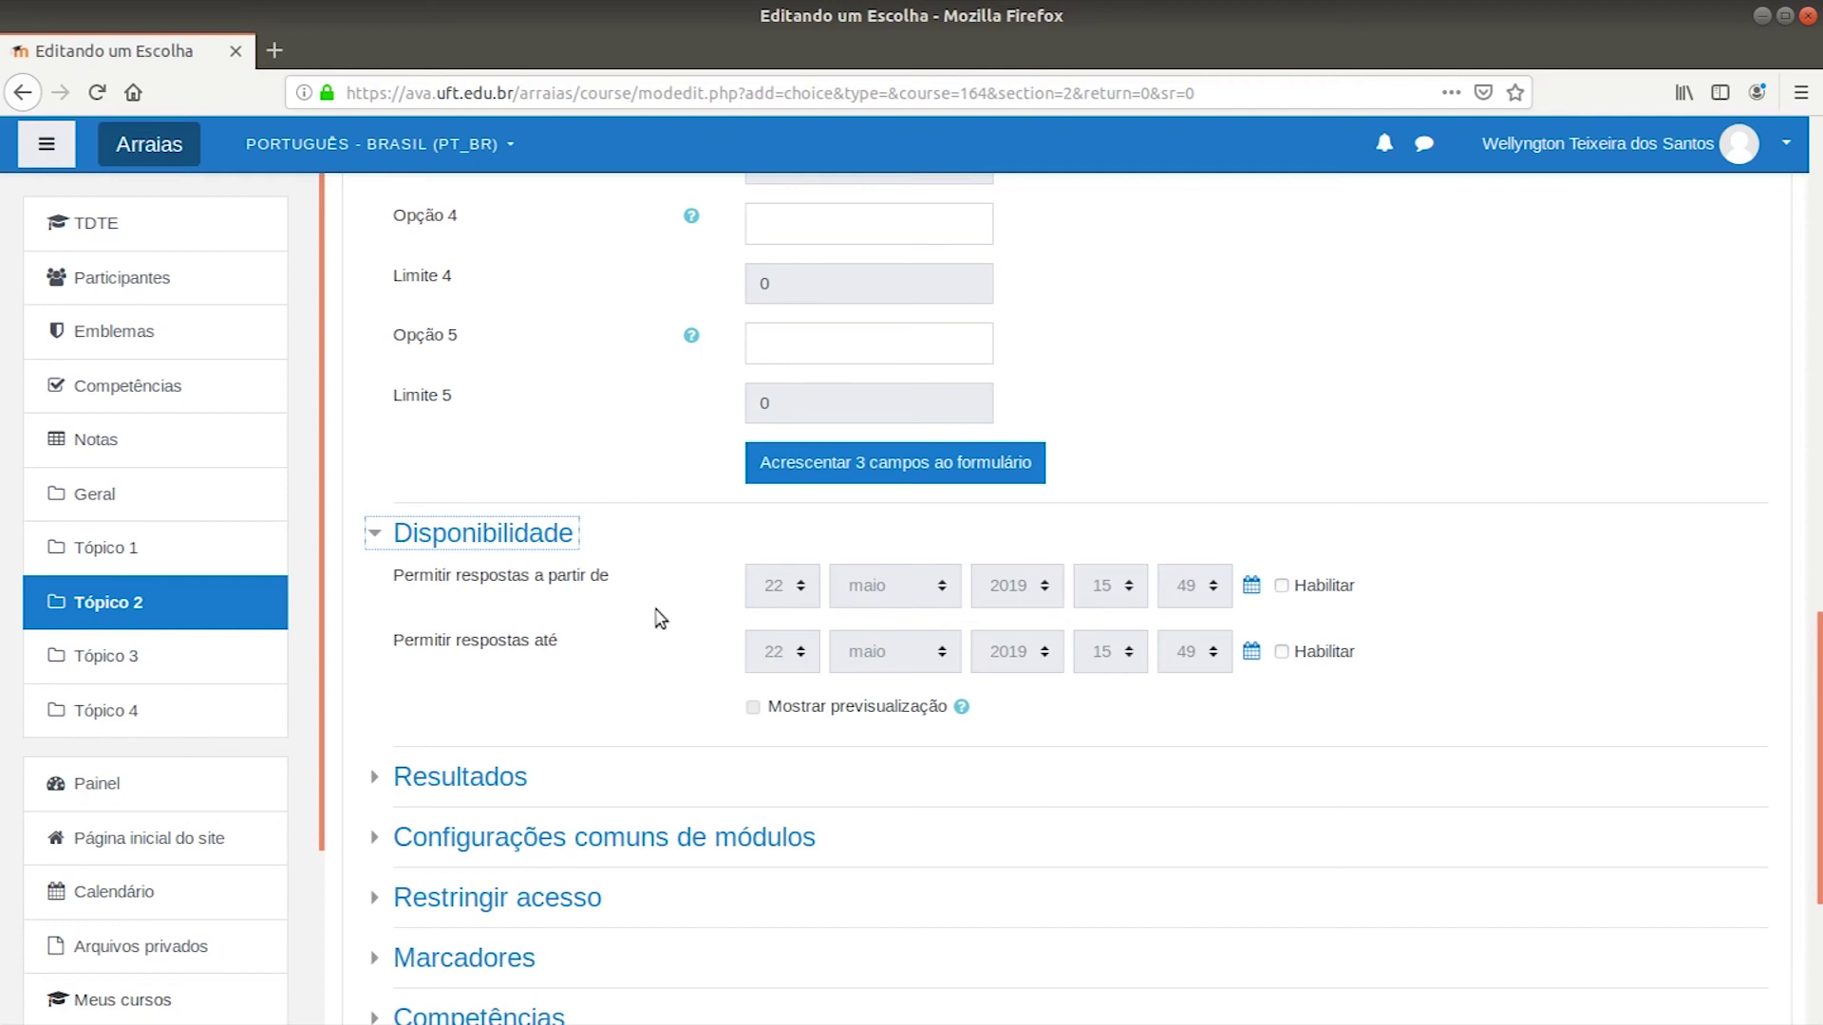
- Look over the Publicar resultados choices in the Resultados section, and save and display the Escolha
scroll(660, 618, "down", 5)
left_click(474, 438)
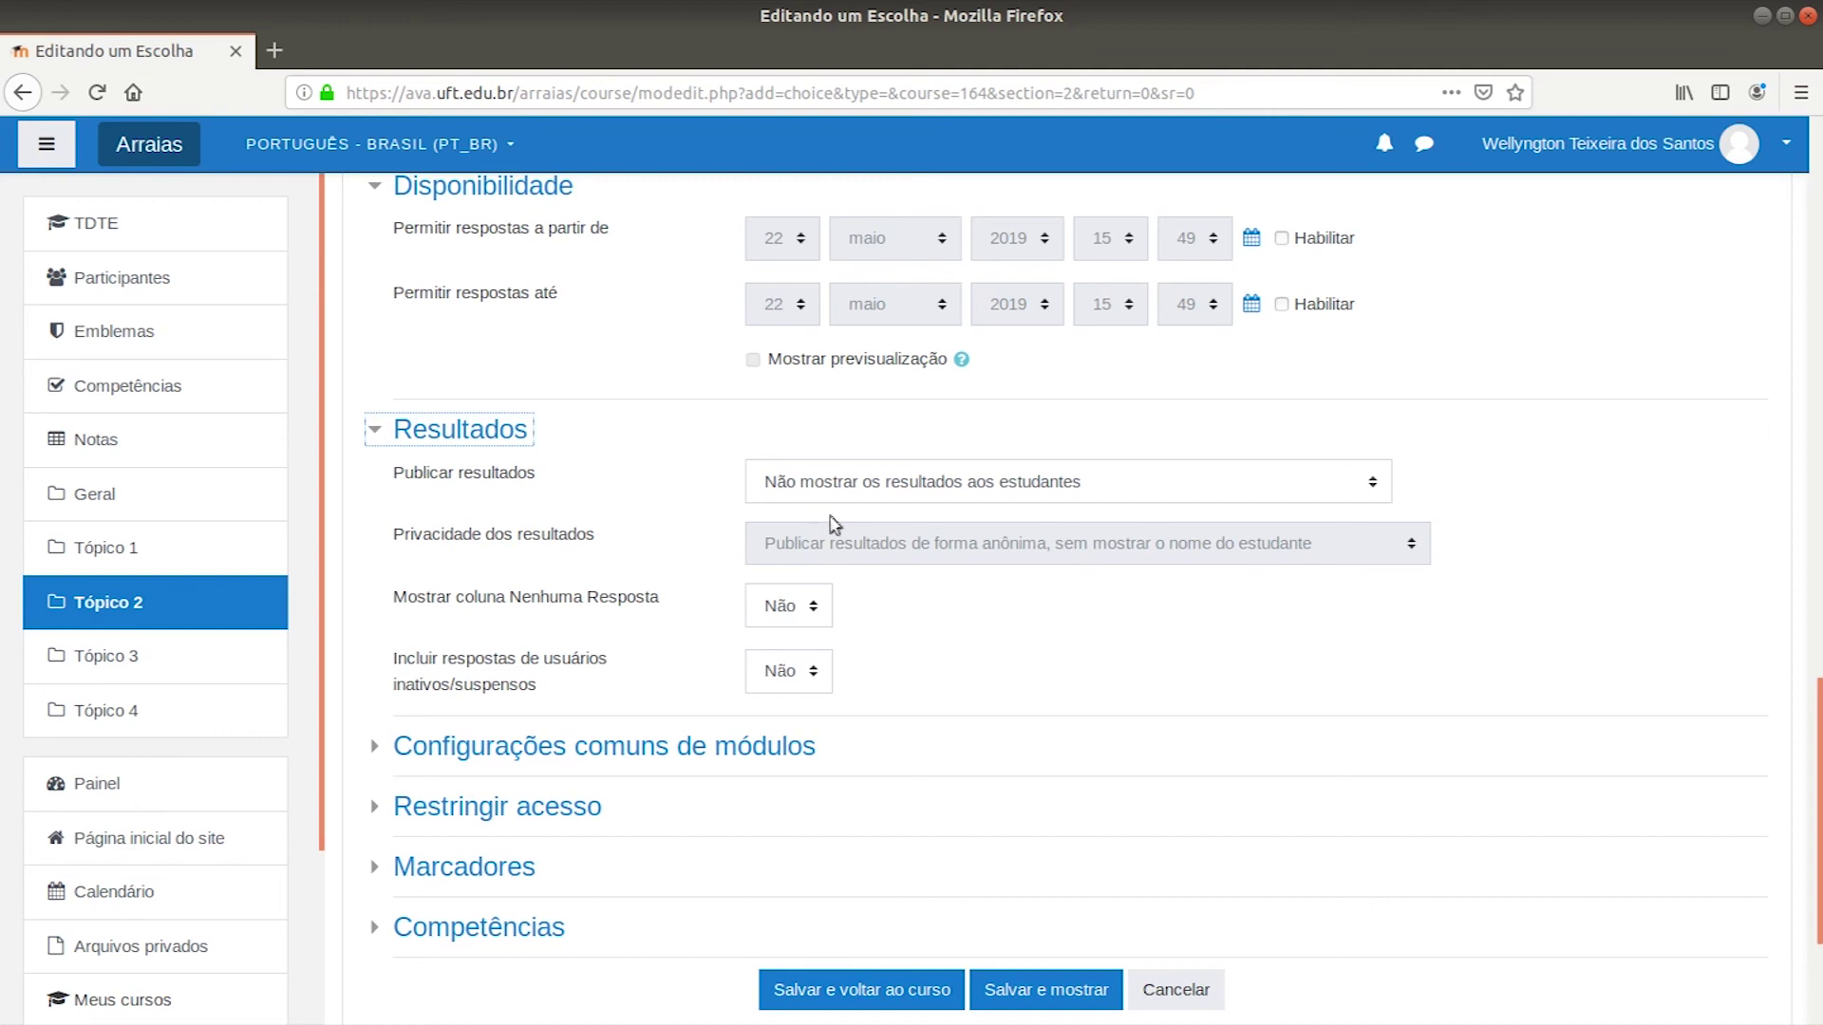
left_click(1229, 495)
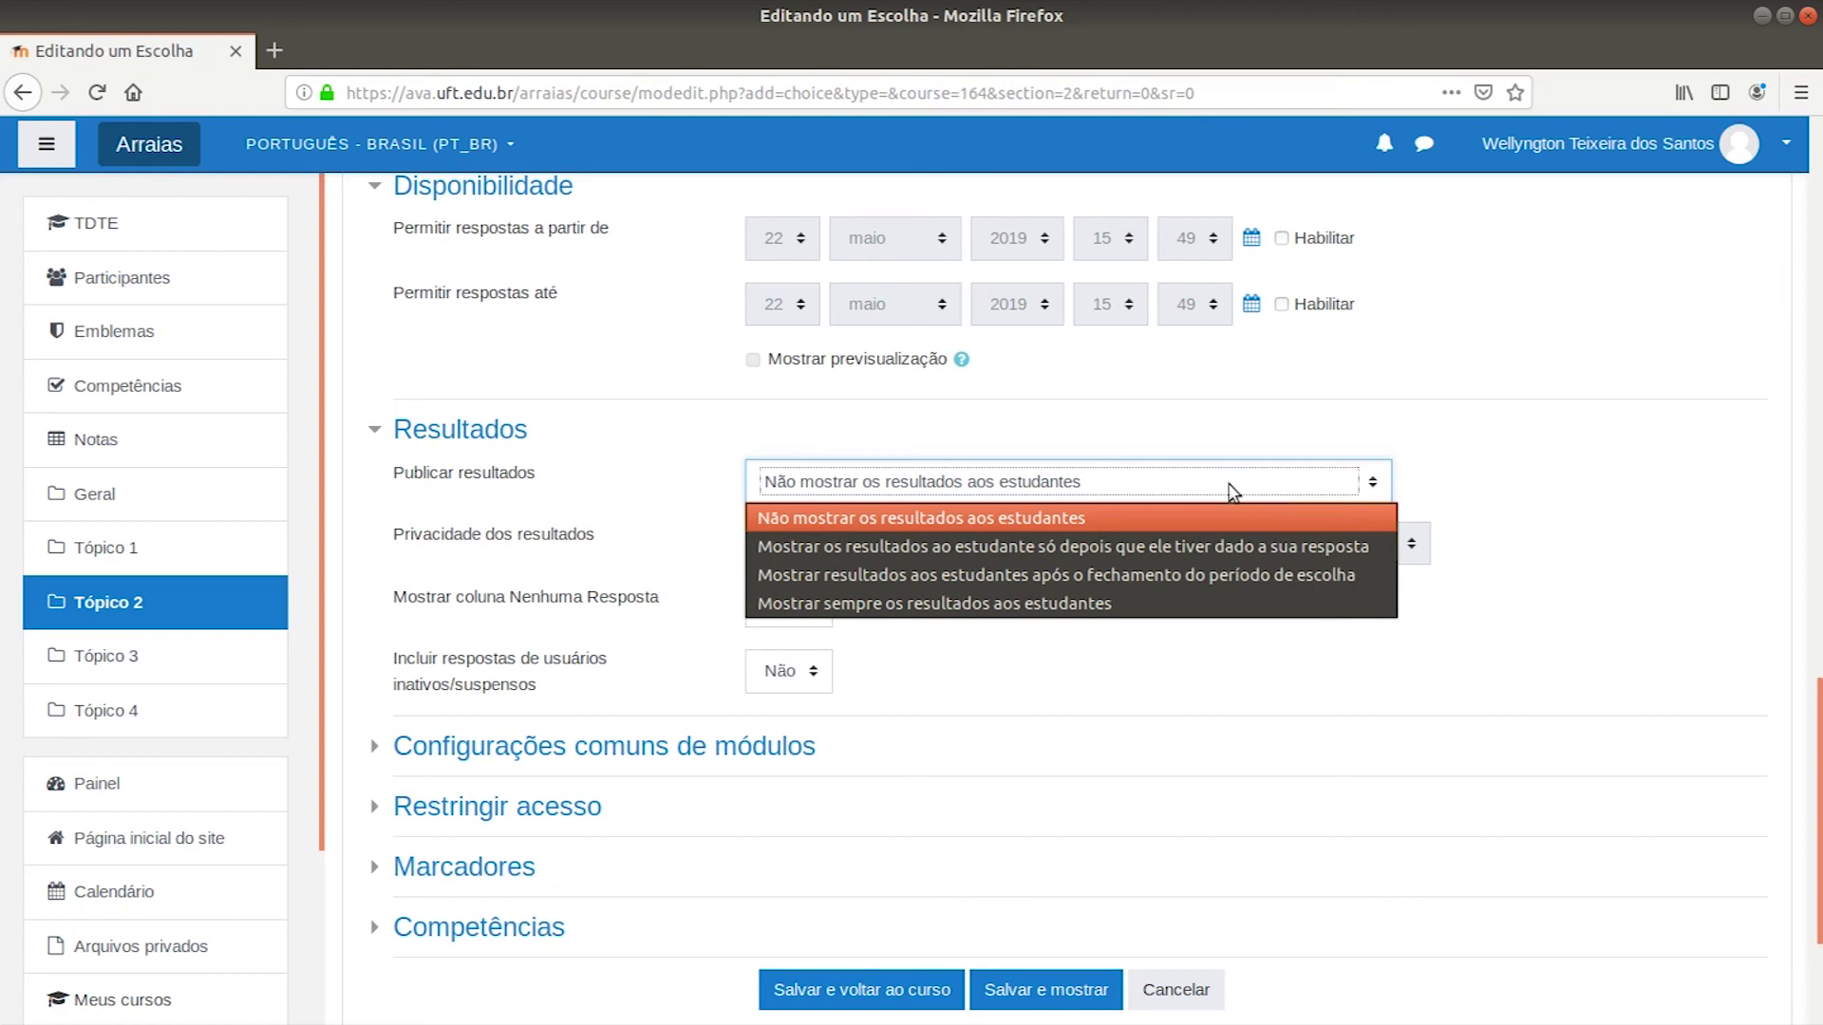
left_click(1614, 494)
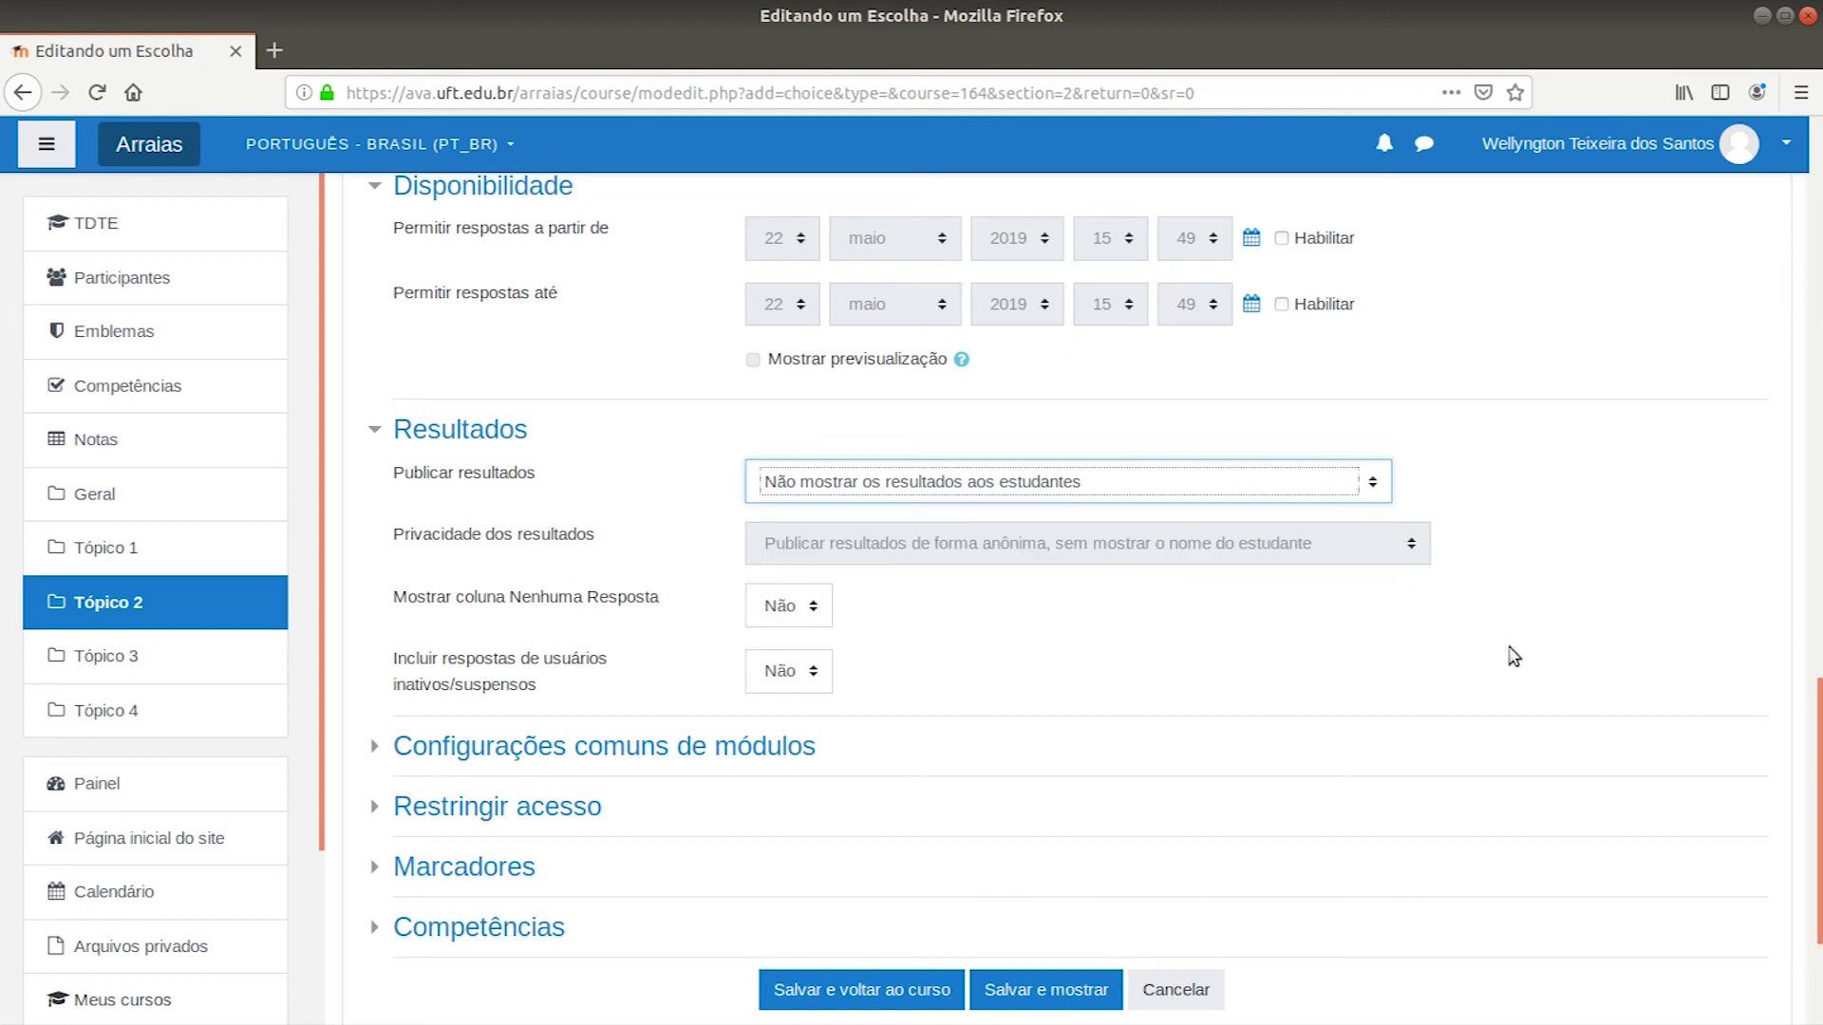
scroll(1514, 656, "down", 1)
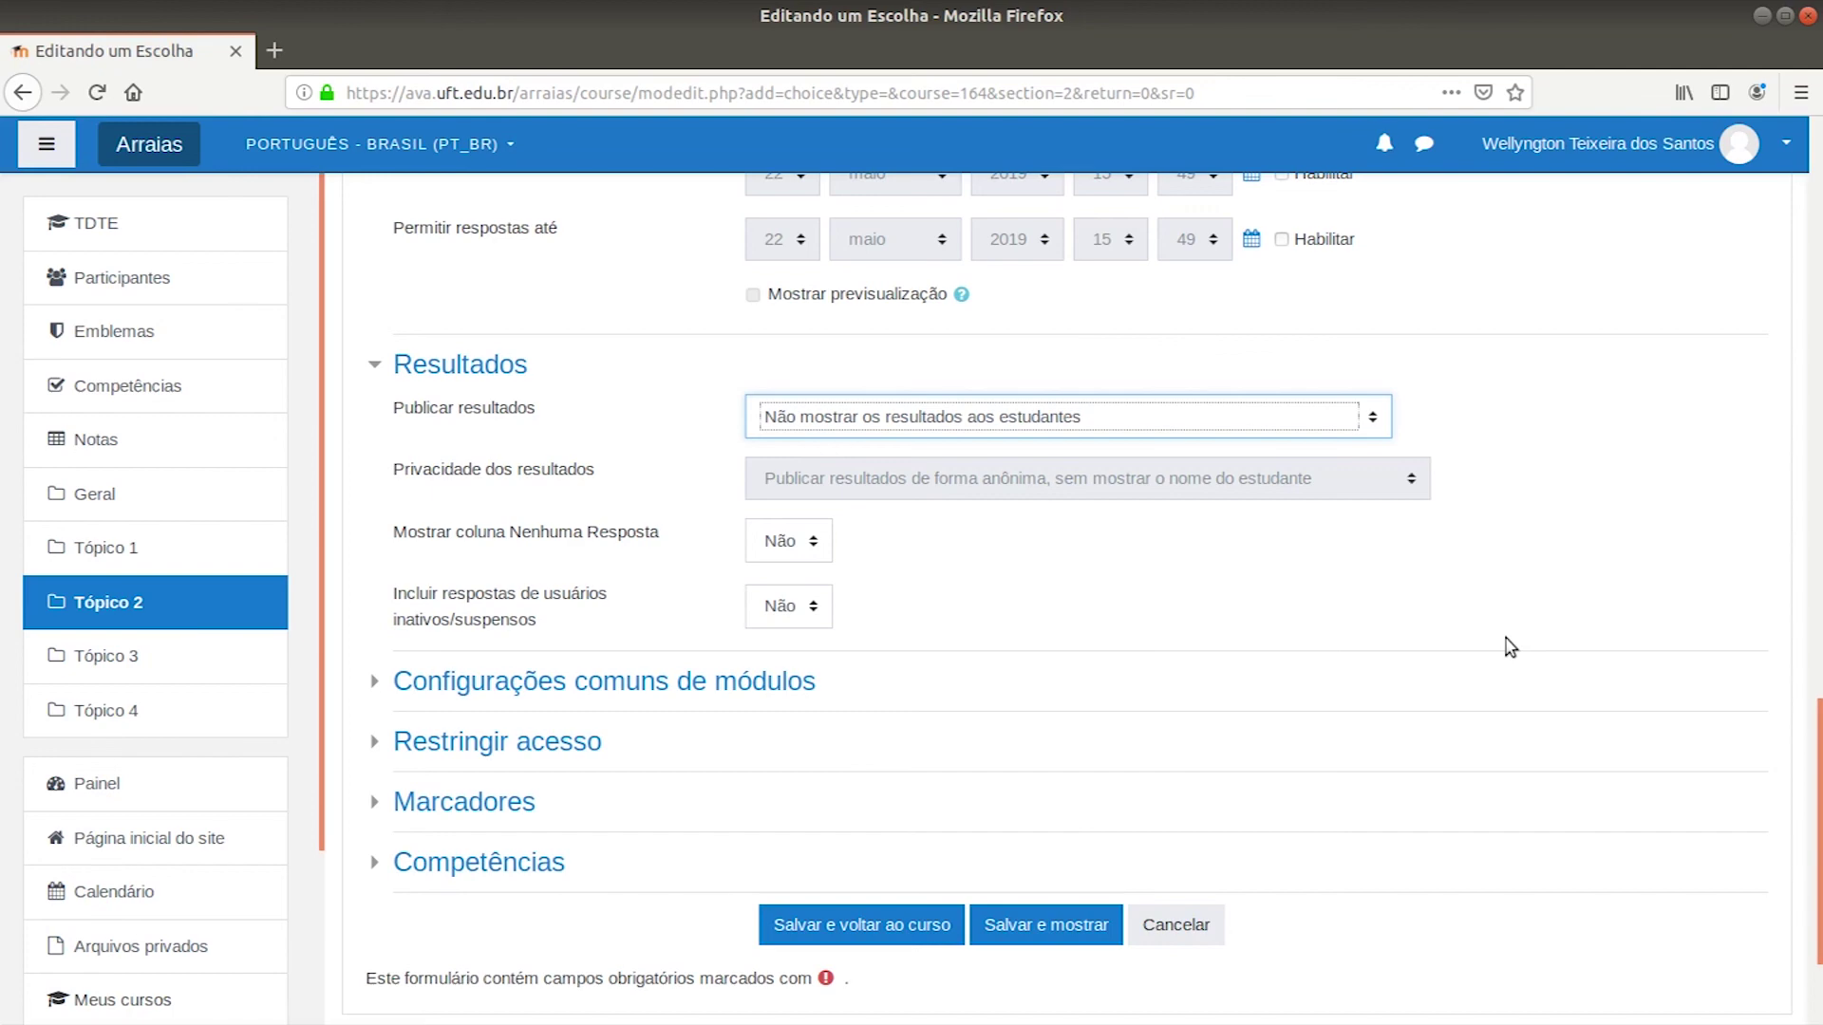
left_click(1061, 926)
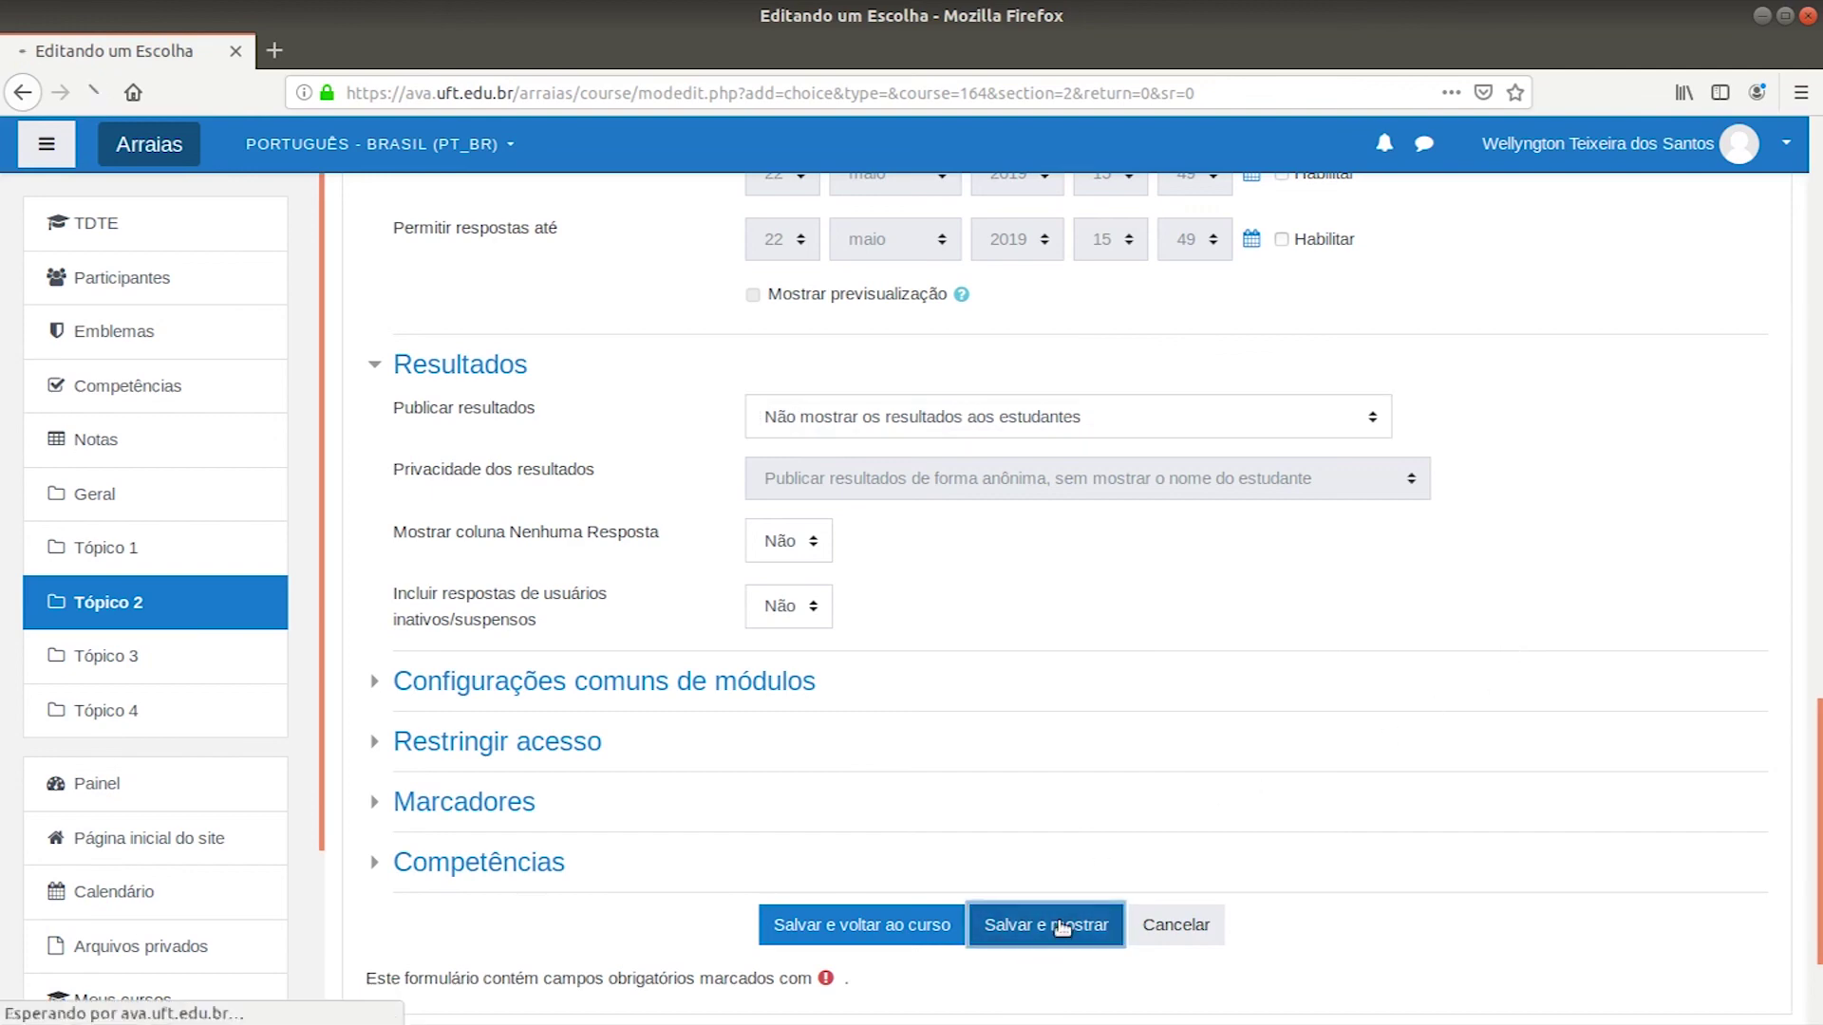